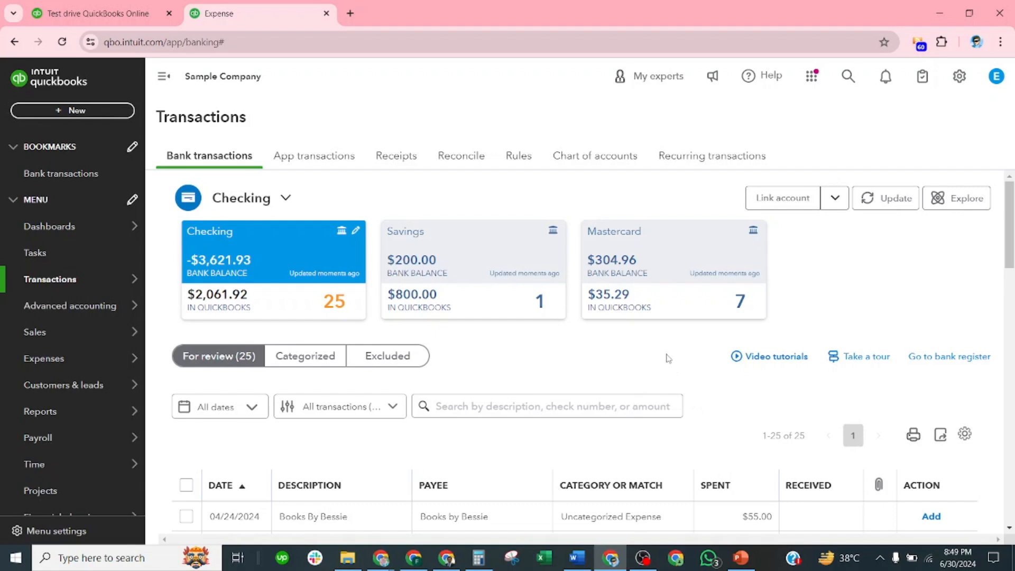
Switch to PowerPoint to view the Sales and Customers outline slide, and return to the QuickBooks Expense page in Chrome.
click(750, 555)
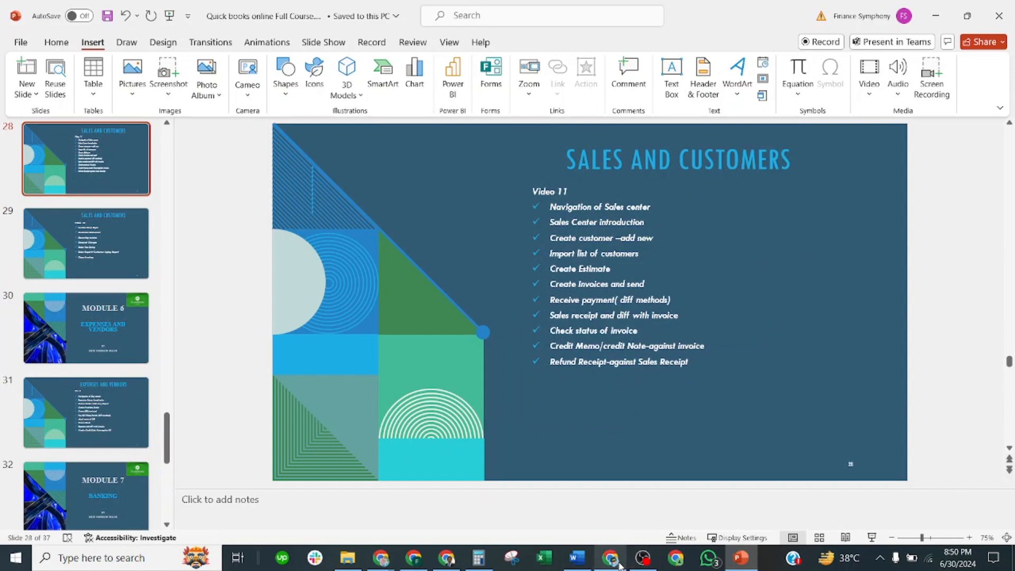
mouse_move(610, 559)
click(618, 523)
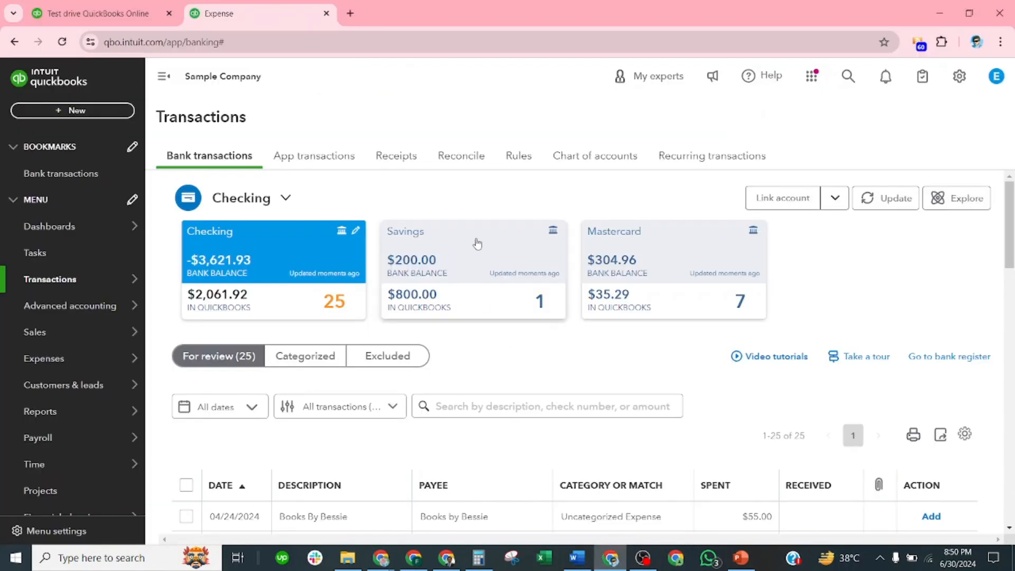
Open the details of the 04/24/2024 Books By Bessie transaction in the Checking account's For review list.
scroll(508, 294, down, 3)
scroll(524, 306, up, 3)
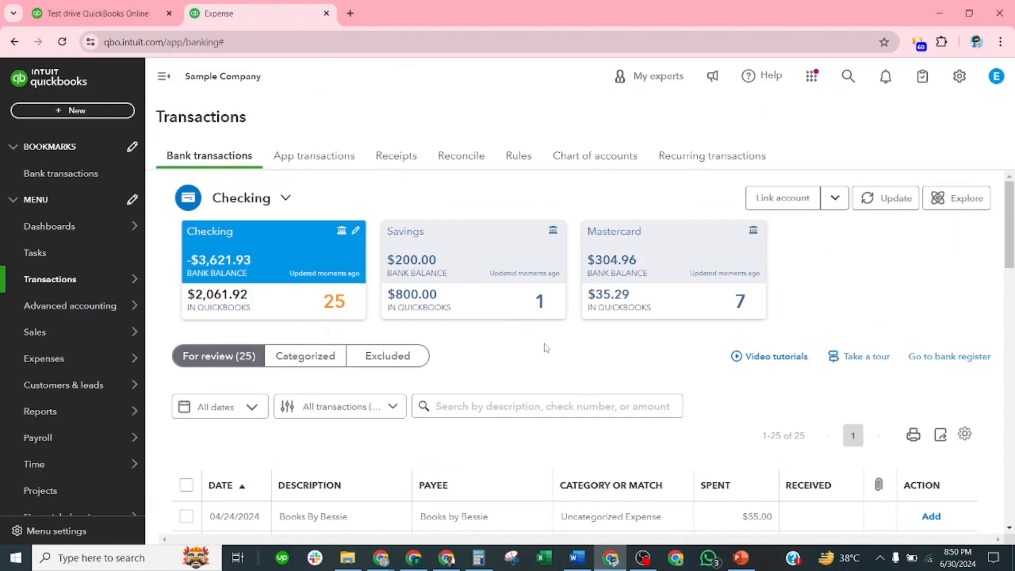
scroll(547, 351, down, 3)
scroll(556, 354, up, 3)
scroll(556, 354, up, 1)
scroll(585, 386, down, 3)
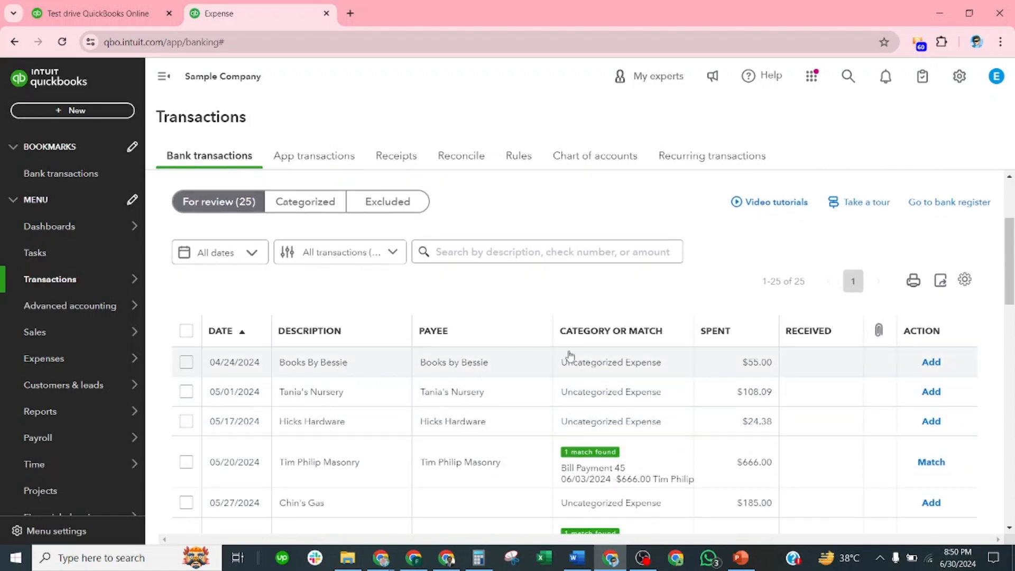
click(643, 363)
click(487, 370)
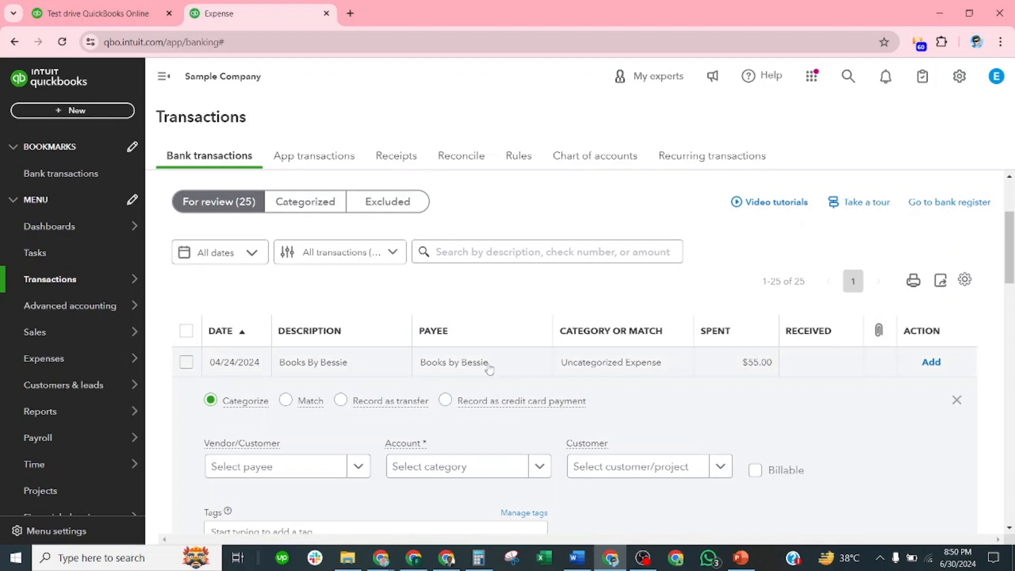
scroll(609, 420, down, 2)
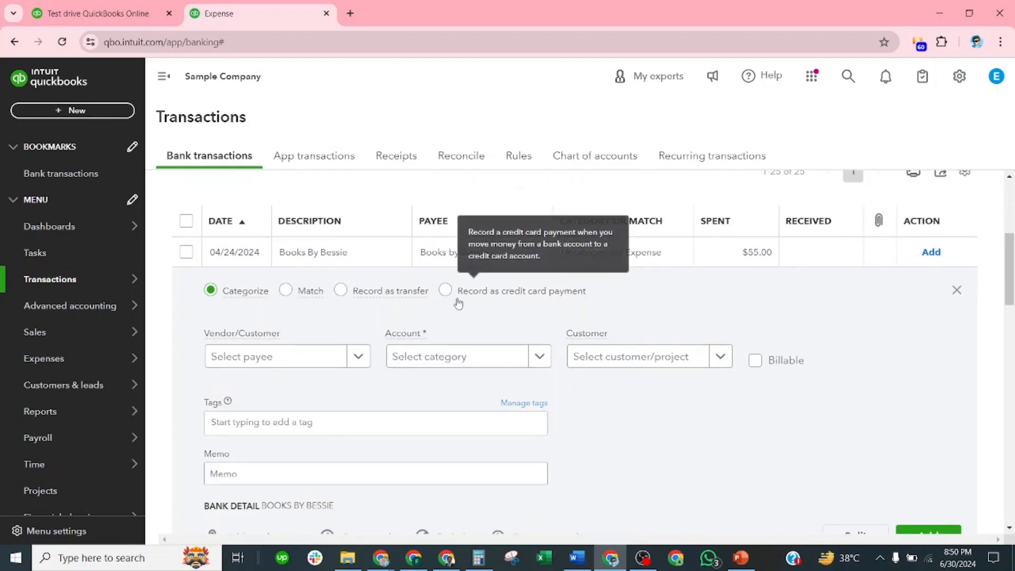
scroll(437, 402, down, 1)
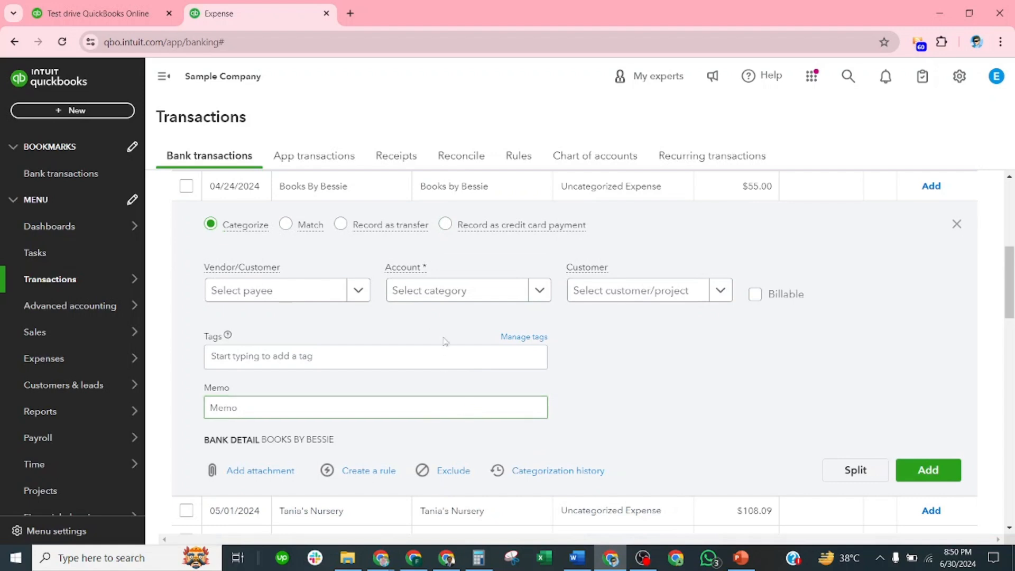
Try to fill the transaction's Vendor/Customer with BOOKS BY BESSIE, copied from its bank detail.
click(301, 293)
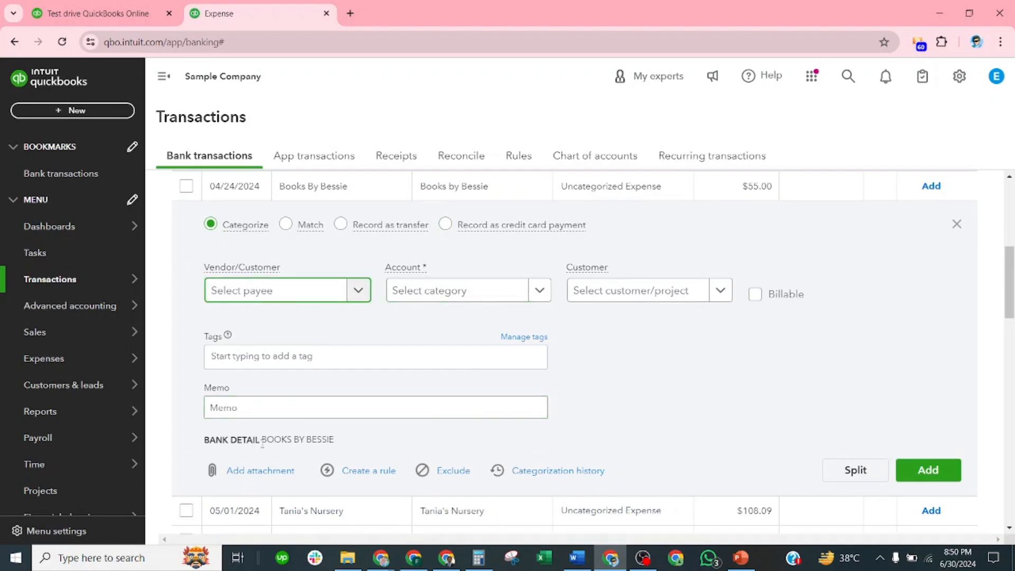
drag(262, 440, 335, 440)
key(ctrl+c)
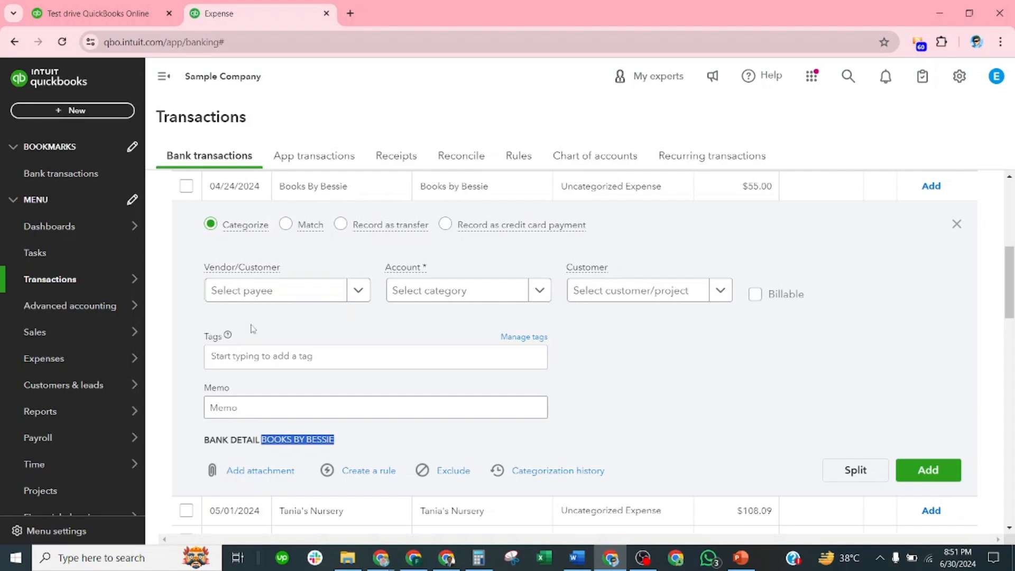
click(265, 290)
key(ctrl+v)
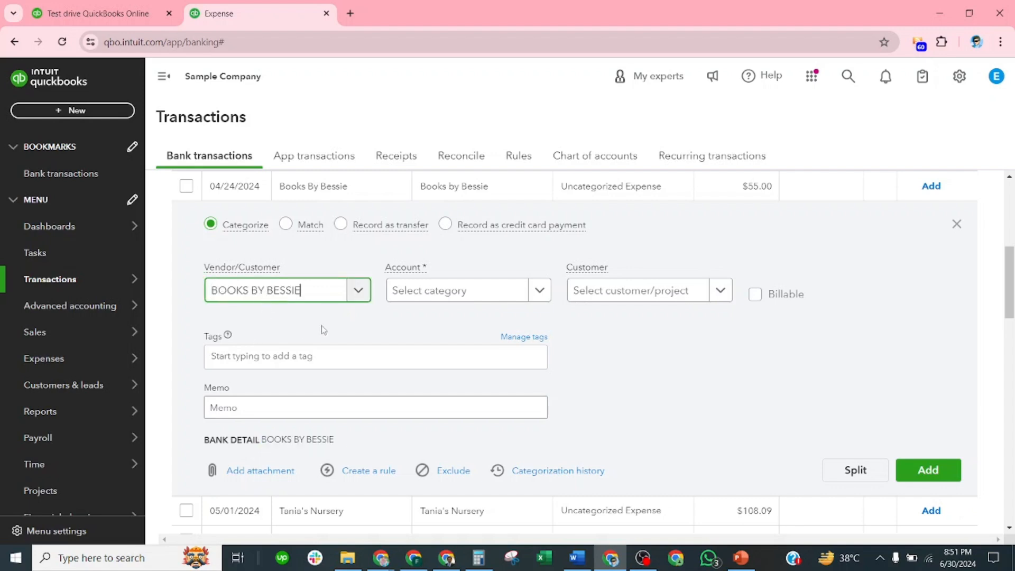
click(359, 291)
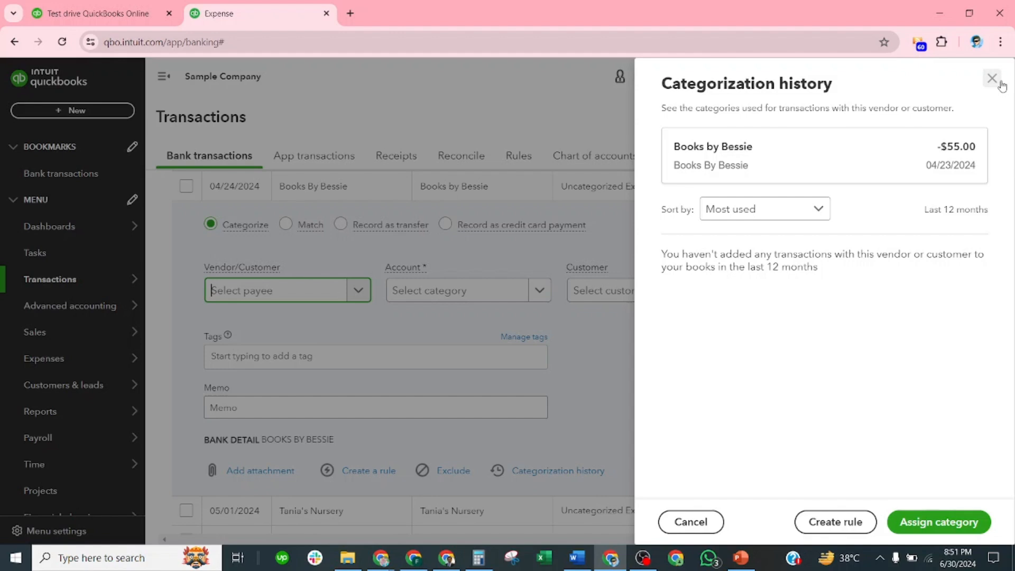
Check the categorization history of the Books By Bessie transaction and return to its details.
click(992, 79)
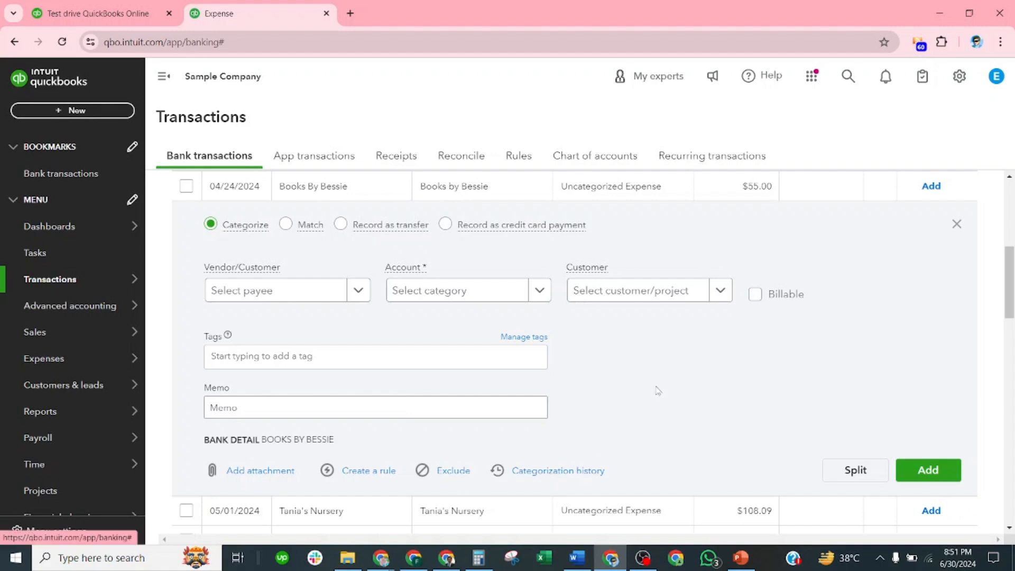
click(582, 474)
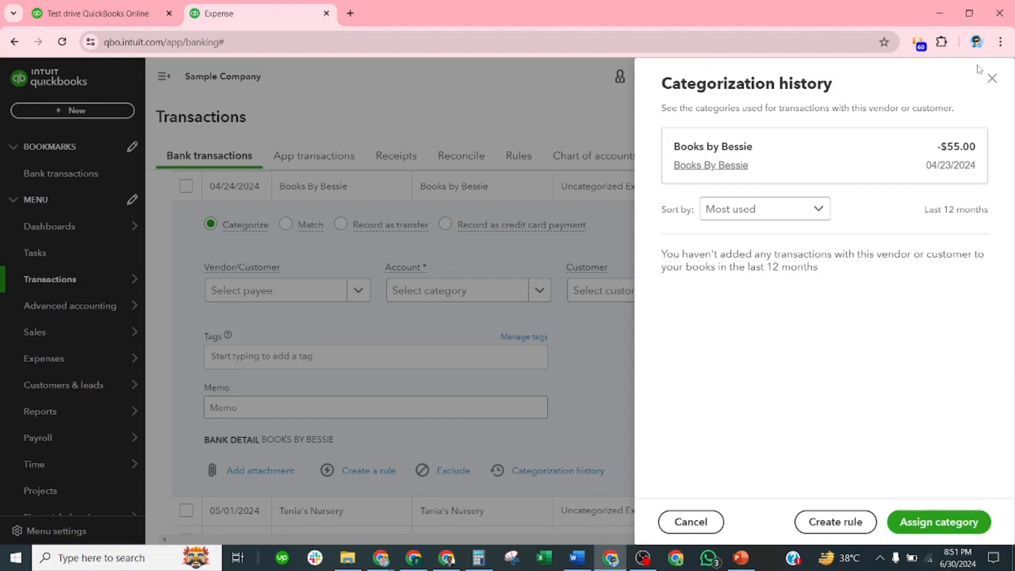
click(992, 78)
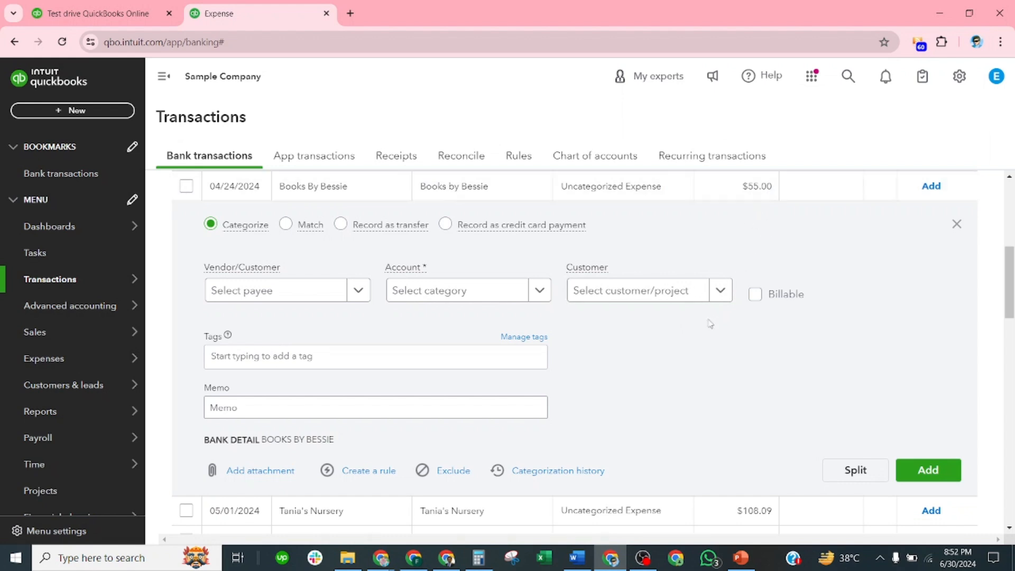
scroll(693, 367, down, 1)
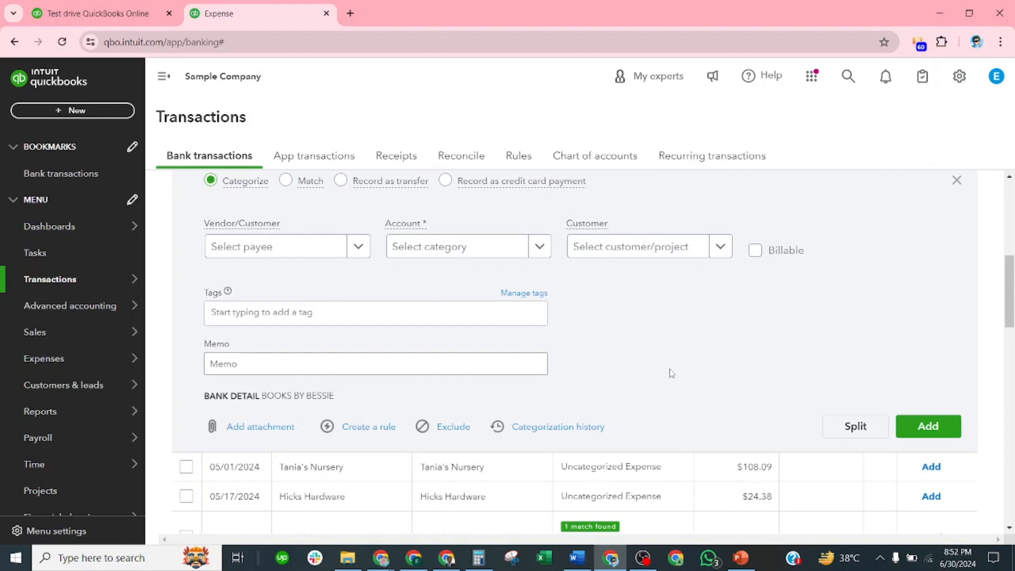
scroll(660, 358, up, 1)
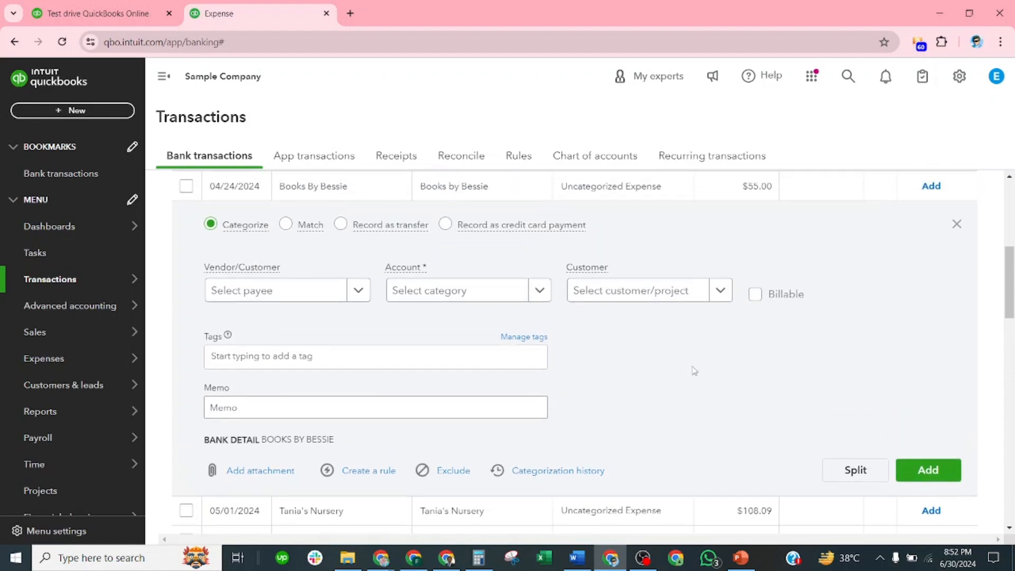
Enter BOOKS BY BESSIE as the transaction's Vendor/Customer and copy that name for reuse.
click(300, 292)
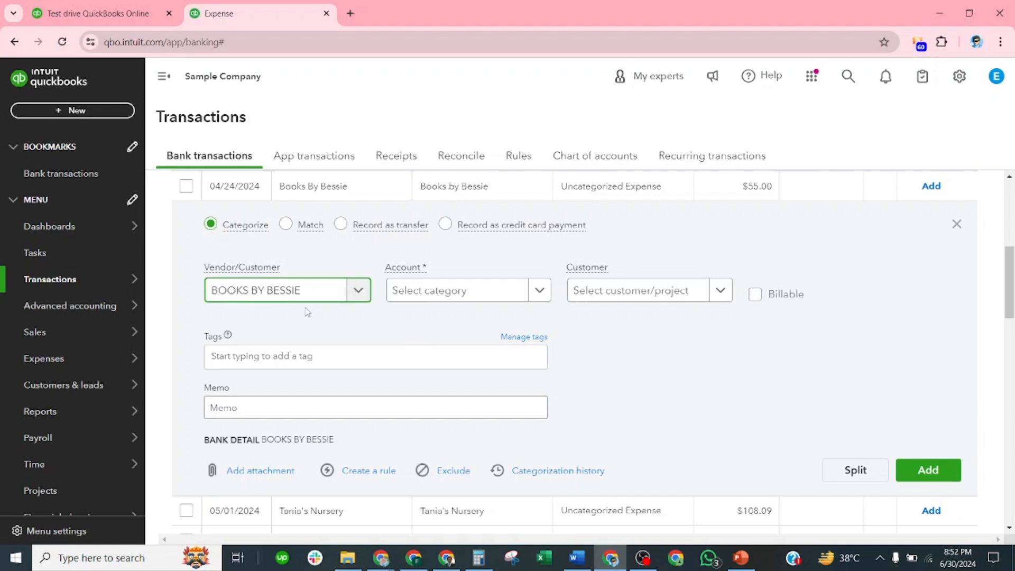
click(332, 290)
key(ctrl+c)
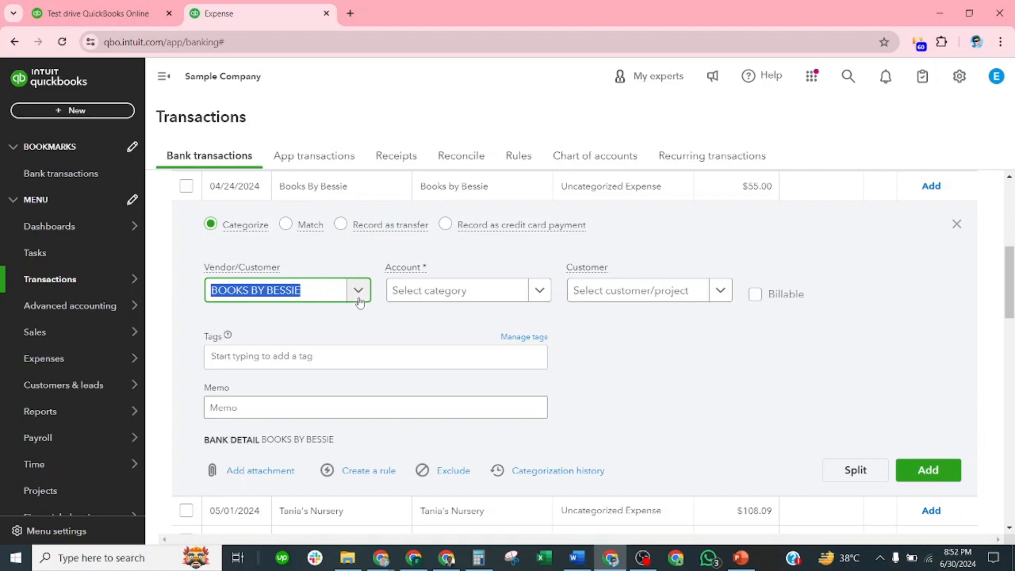
click(450, 292)
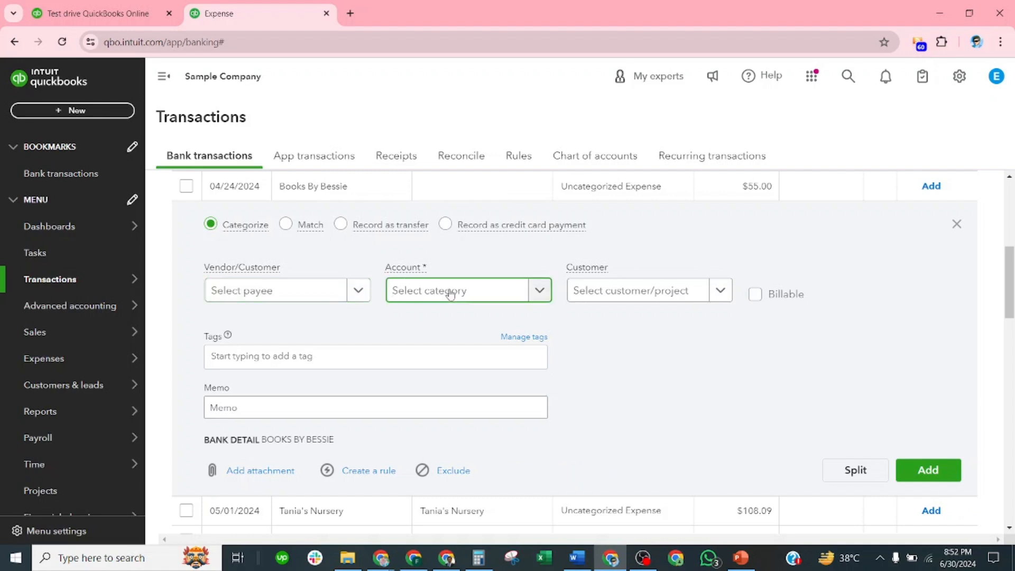
text(boo)
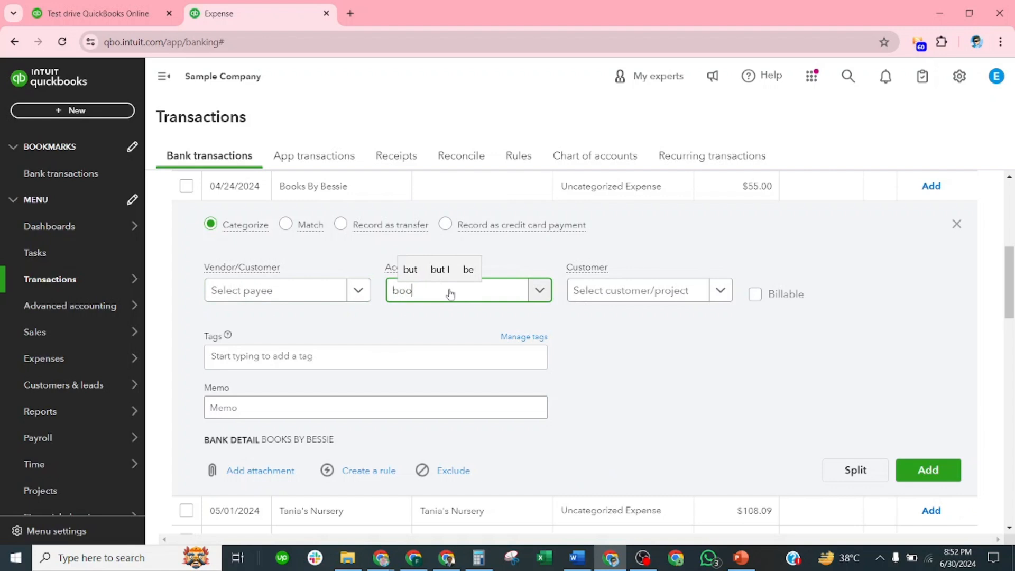
text(k)
click(439, 310)
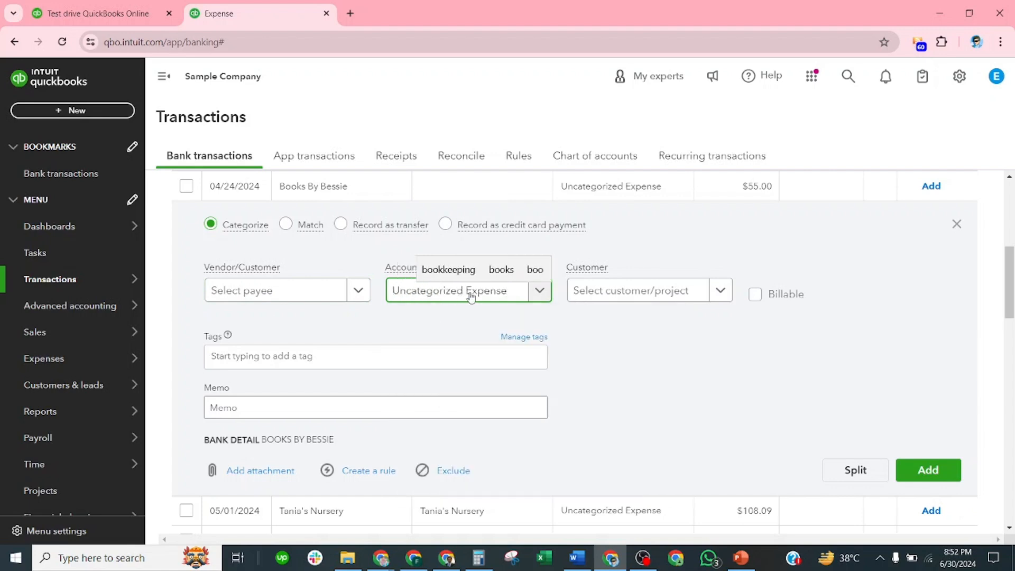
key(BackSpace)
key(BackSpace)
key(BackSpace)
key(BackSpace)
key(BackSpace)
key(BackSpace)
key(BackSpace)
key(BackSpace)
key(BackSpace)
key(BackSpace)
key(BackSpace)
key(BackSpace)
key(BackSpace)
key(BackSpace)
key(BackSpace)
key(BackSpace)
key(BackSpace)
key(BackSpace)
key(BackSpace)
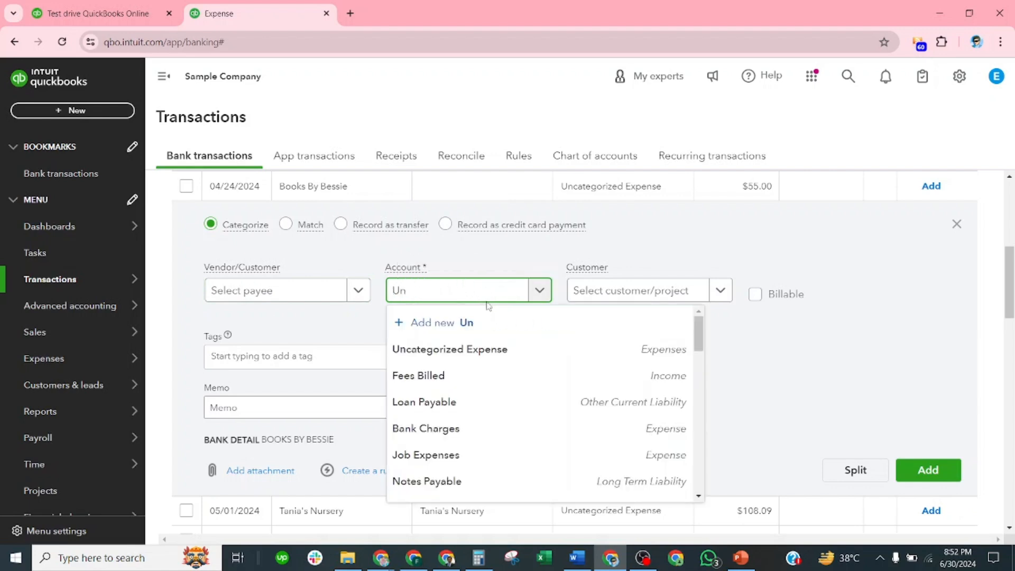
key(BackSpace)
key(BackSpace)
Set the transaction's account to Bookkeeper and its vendor to Books by Bessie, and add it to the books.
text(book)
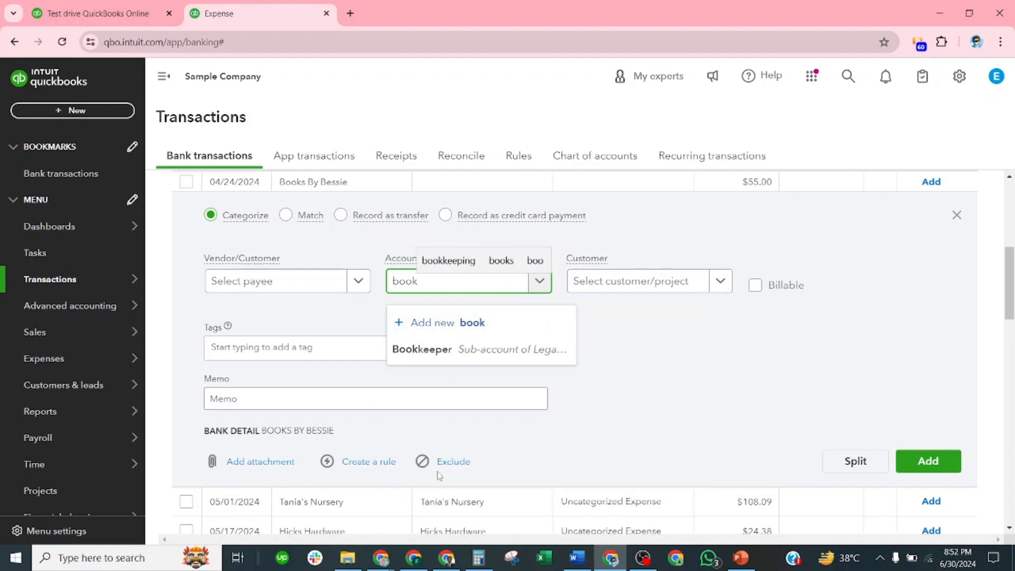
click(423, 348)
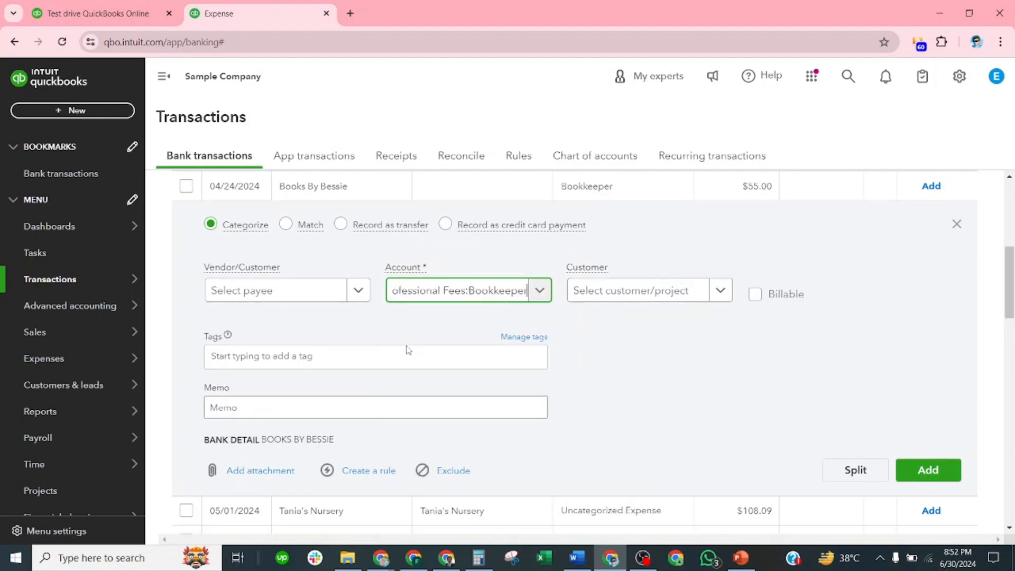
click(303, 296)
key(ctrl+v)
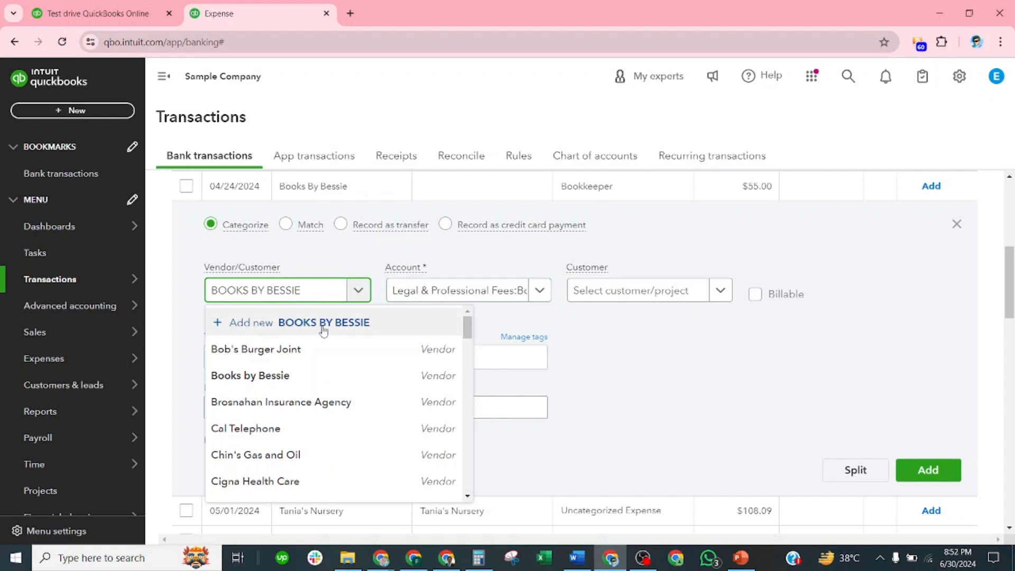
click(254, 348)
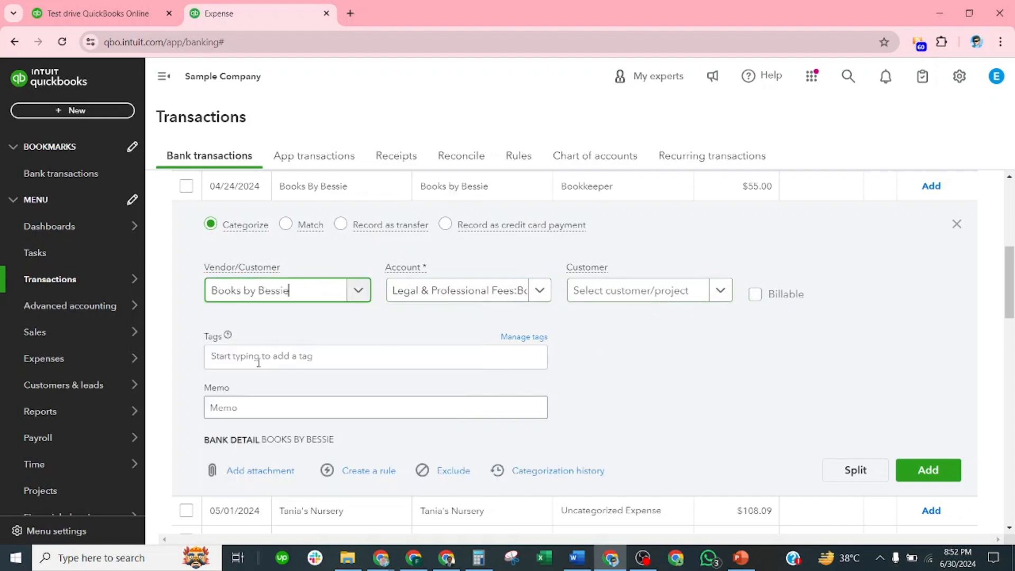
click(949, 478)
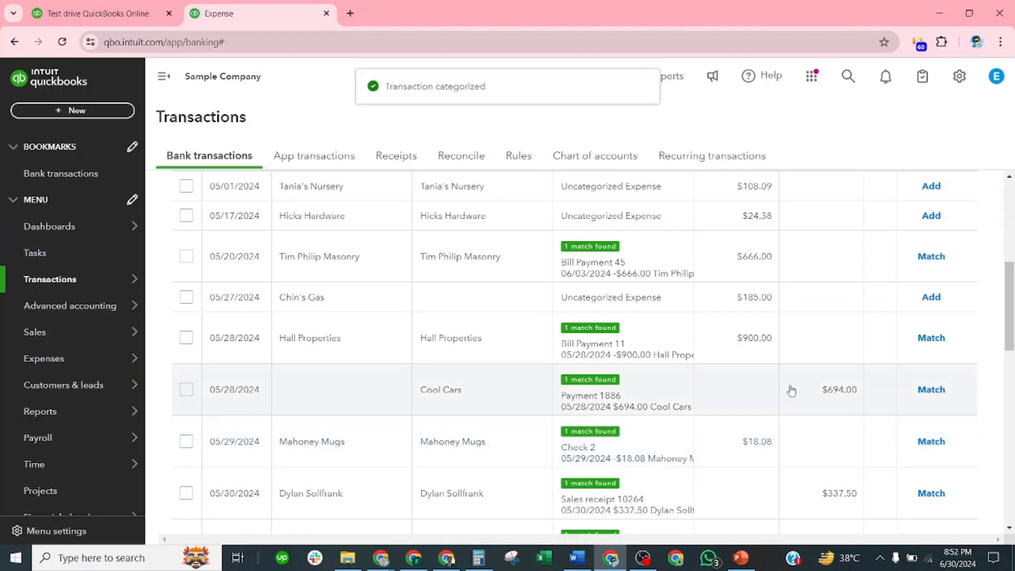
Find and open the 06/02/2024 Books By Bessie transaction among those for review and examine its suggested vendor and account.
scroll(660, 348, up, 2)
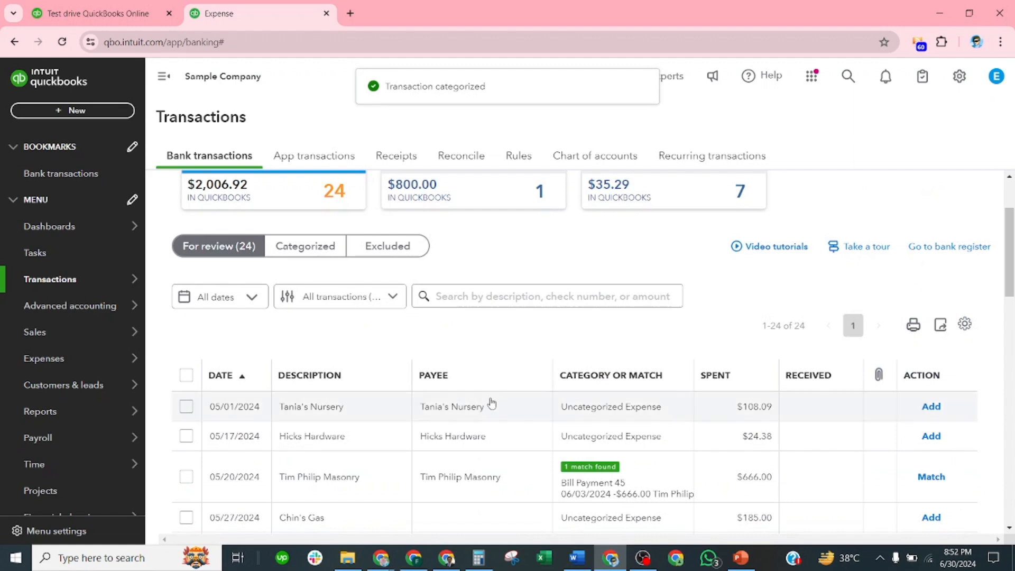
scroll(578, 398, down, 3)
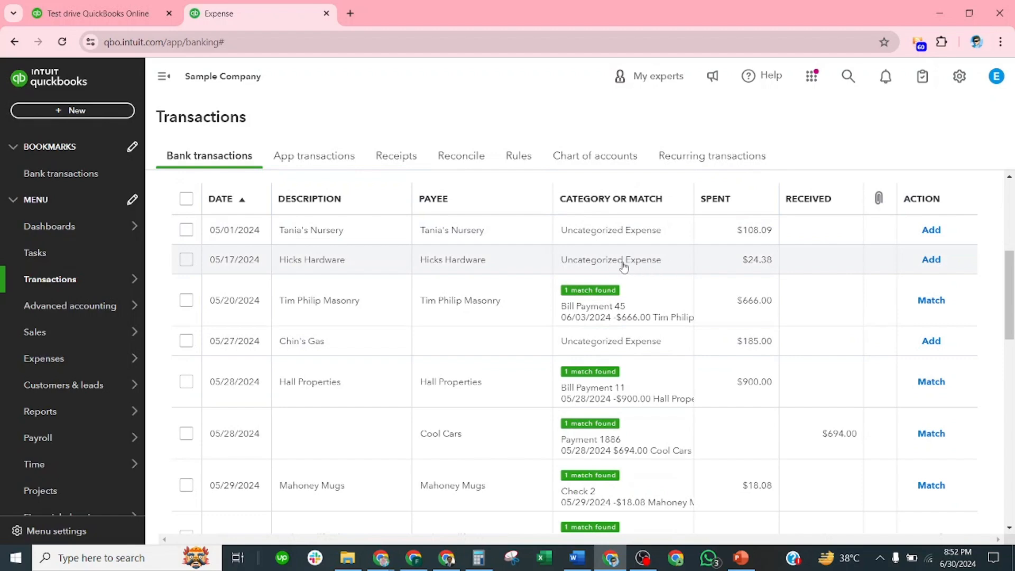
scroll(634, 275, down, 5)
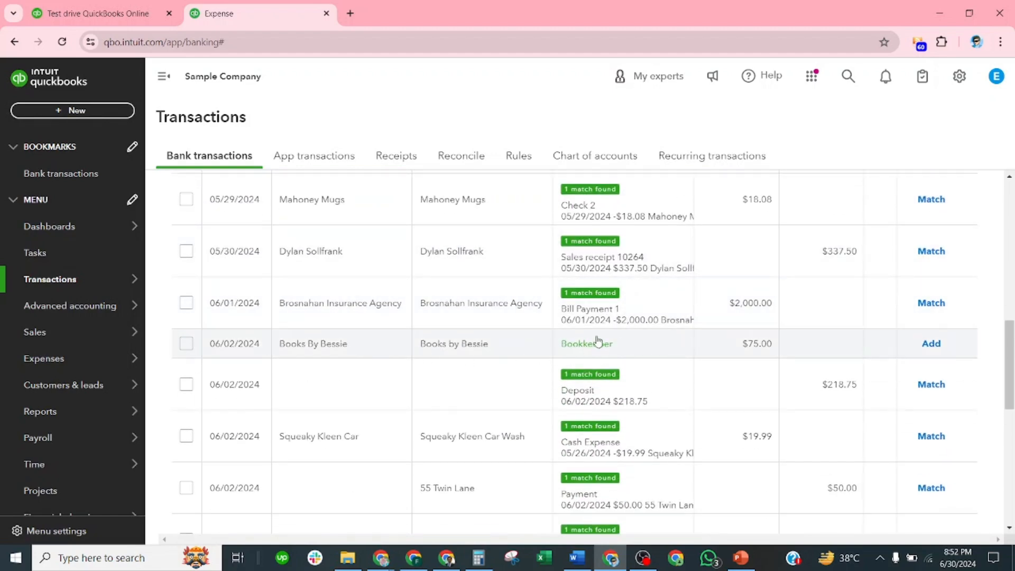
click(640, 346)
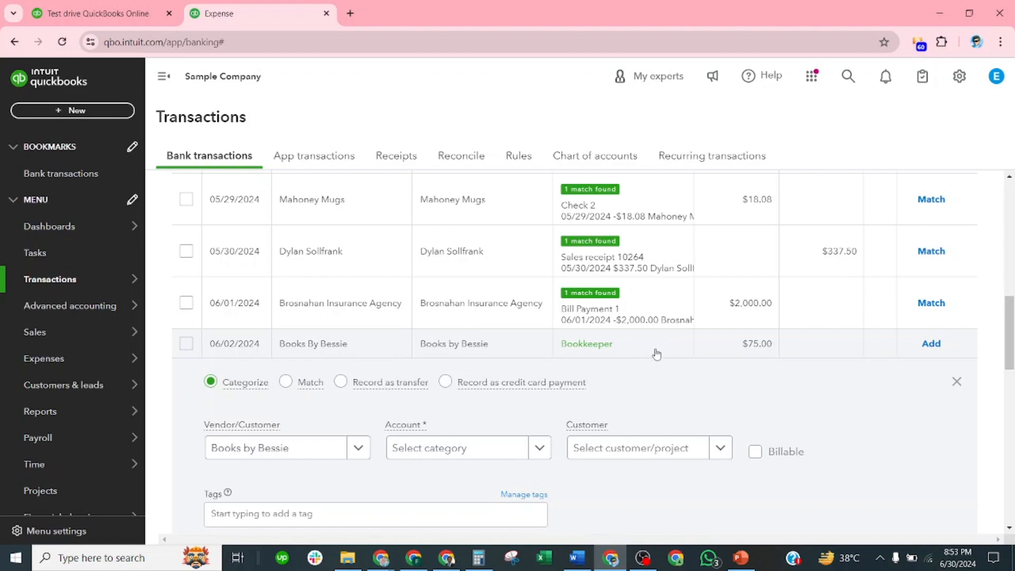
scroll(656, 351, down, 2)
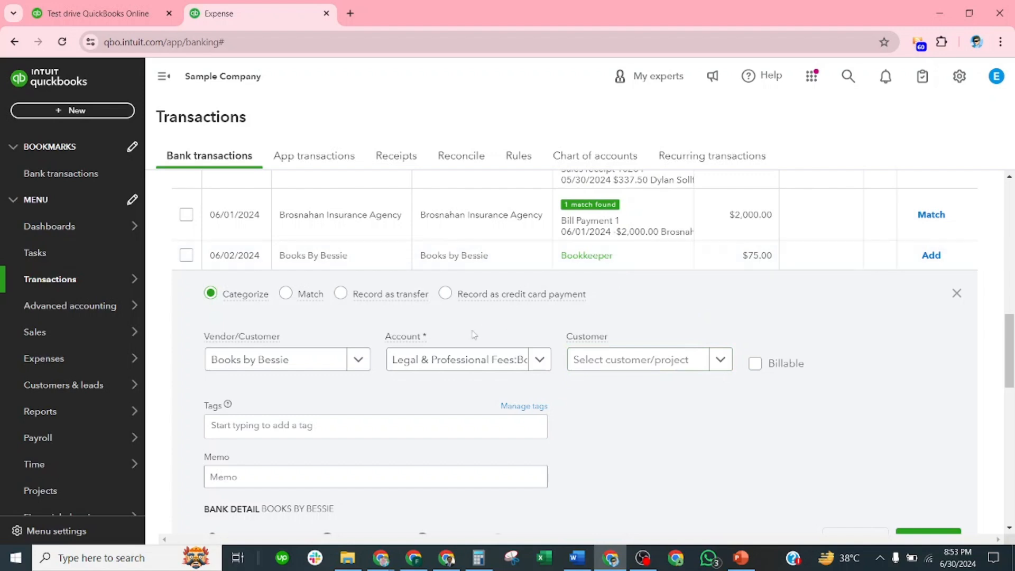
scroll(352, 371, down, 2)
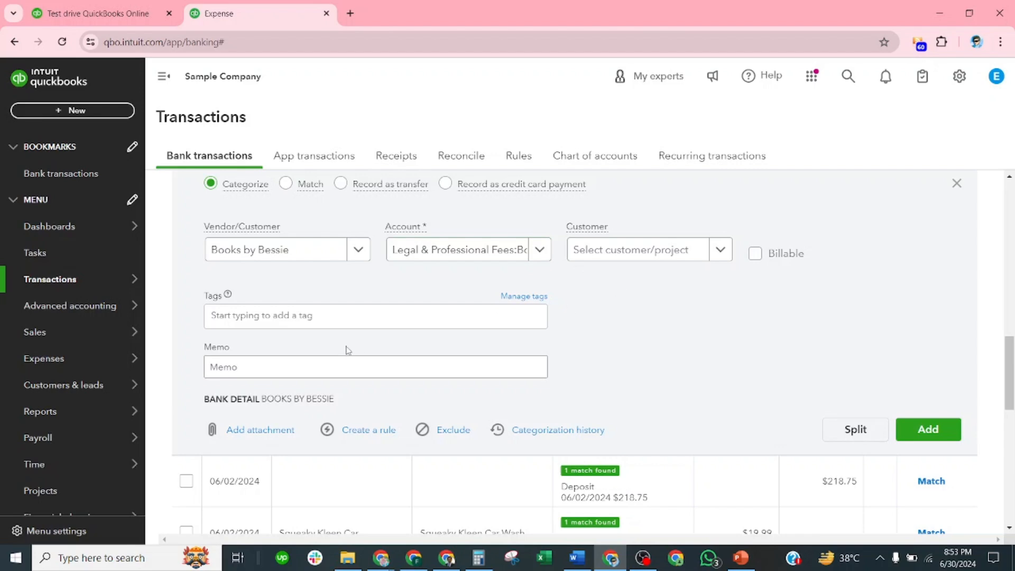
scroll(719, 354, up, 10)
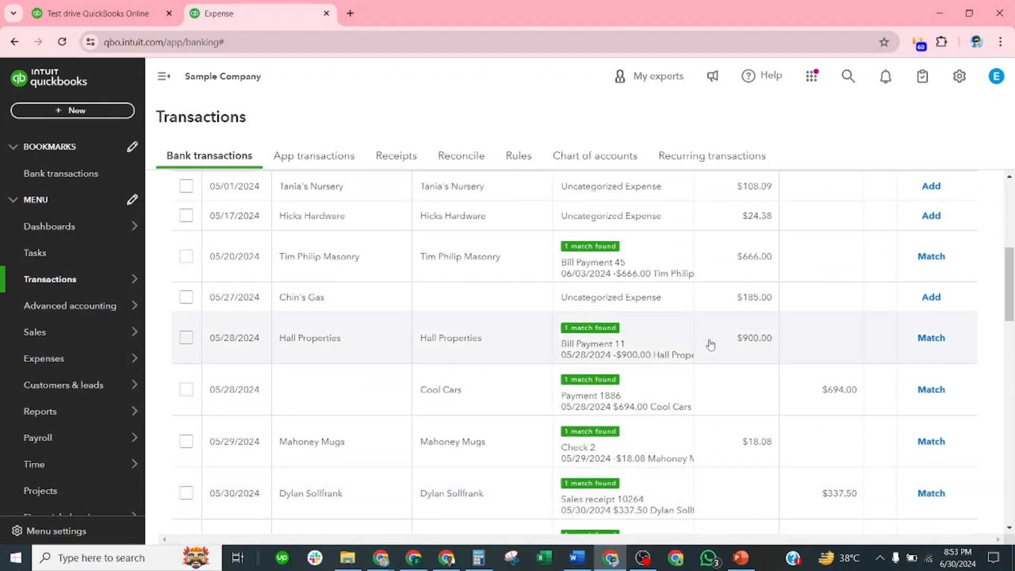
scroll(710, 344, down, 10)
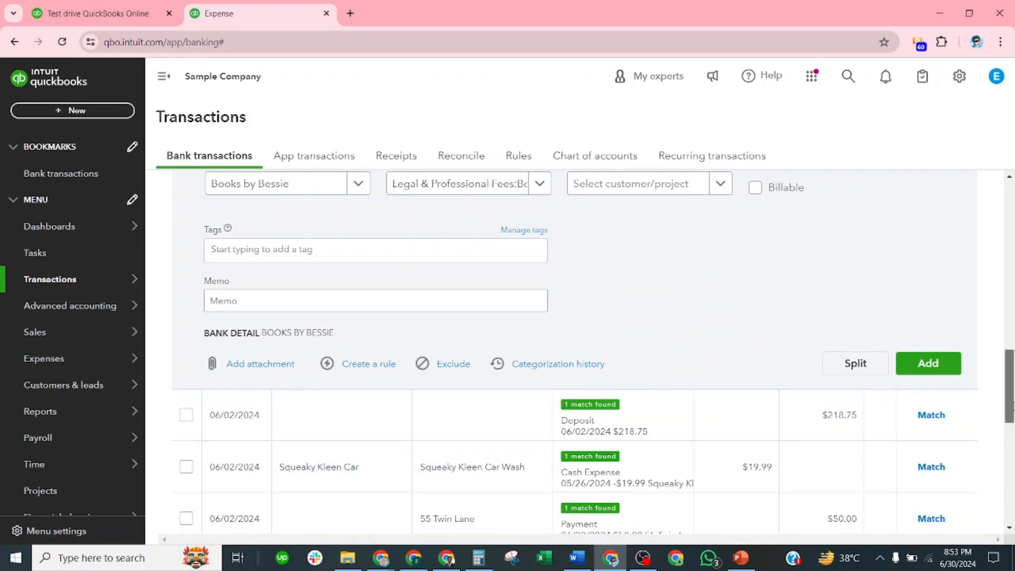
Start creating a rule from the Books By Bessie transaction, check its prefilled settings and name it BOOKS BY BESSIE.
mouse_move(1013, 403)
mouse_down()
mouse_move(1011, 237)
mouse_move(1013, 416)
mouse_up()
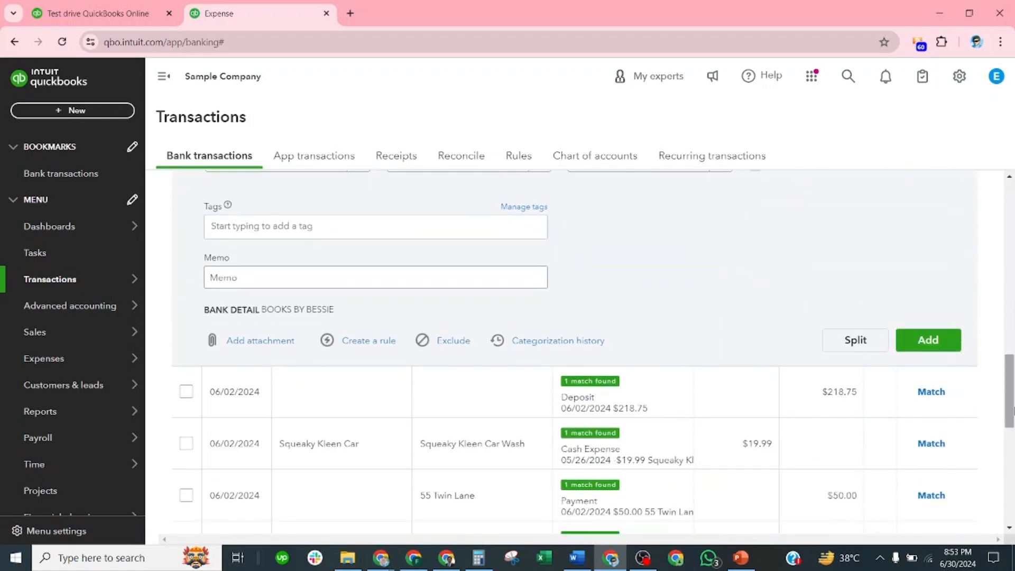
click(375, 342)
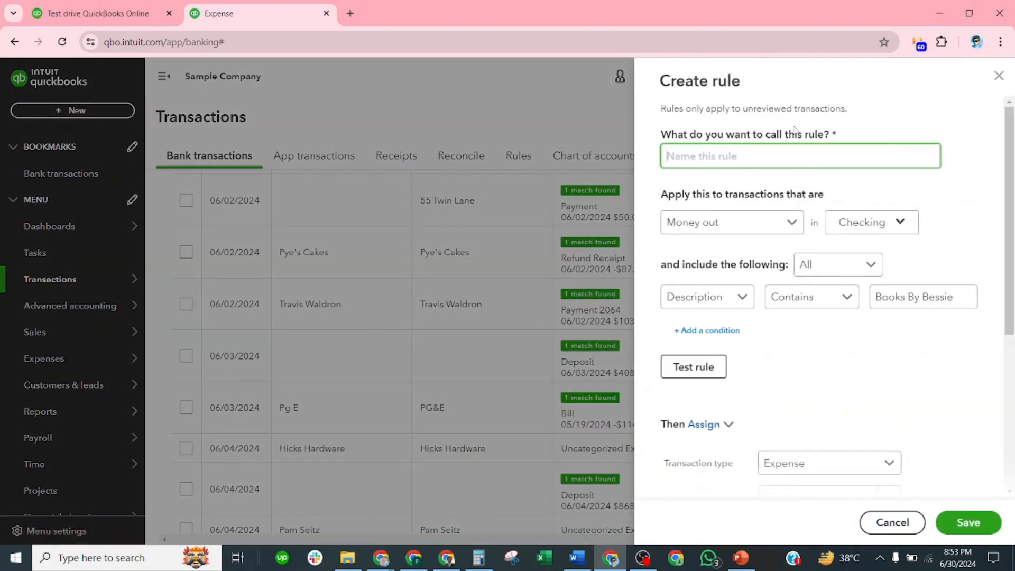
scroll(801, 319, down, 2)
scroll(800, 319, down, 4)
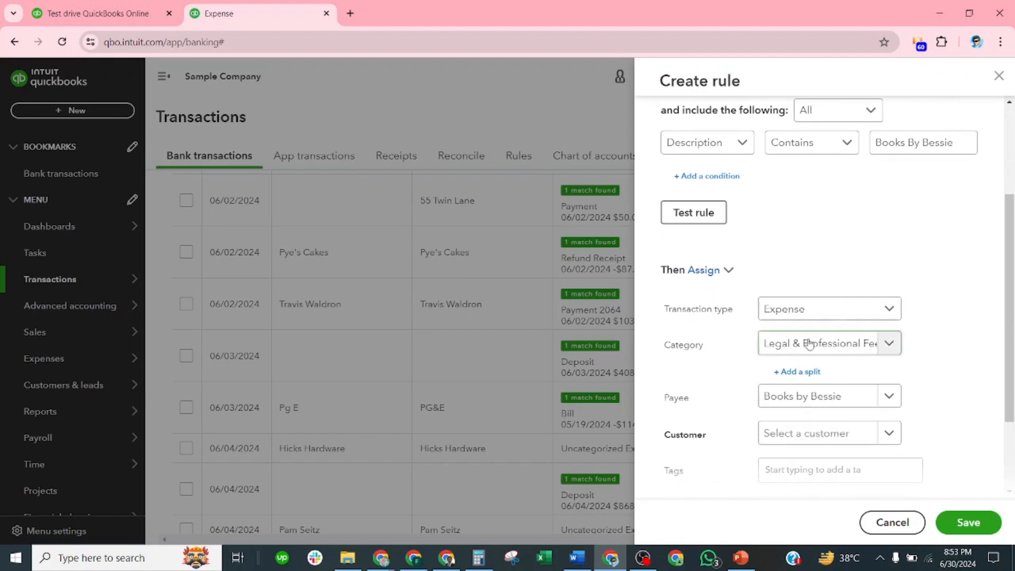
scroll(845, 420, up, 6)
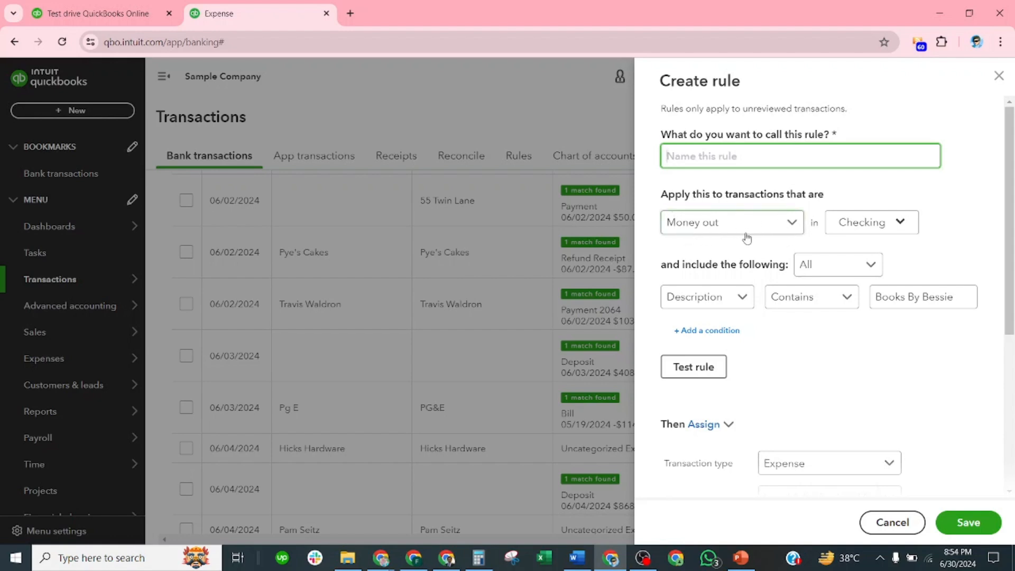
click(792, 228)
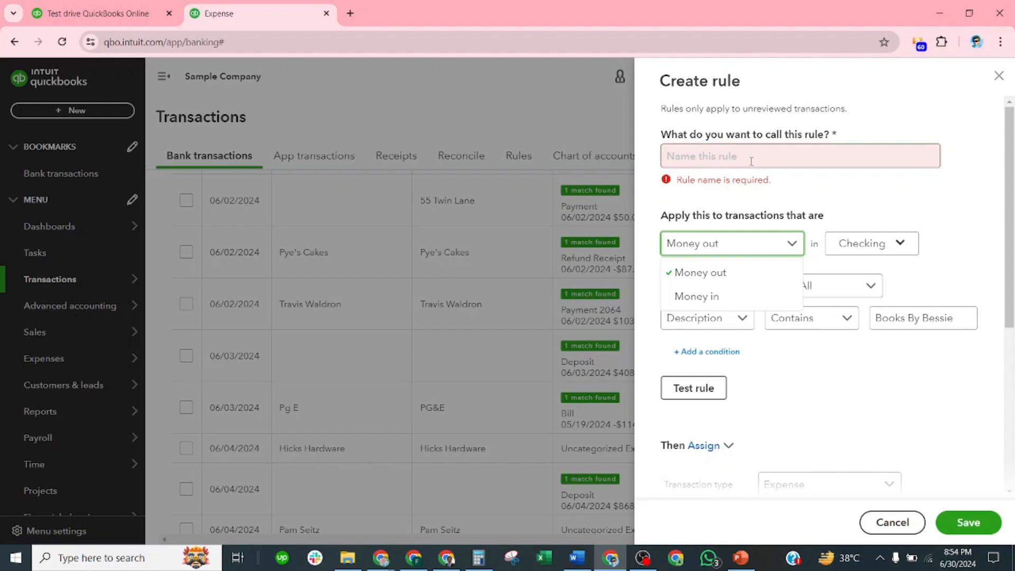
click(730, 158)
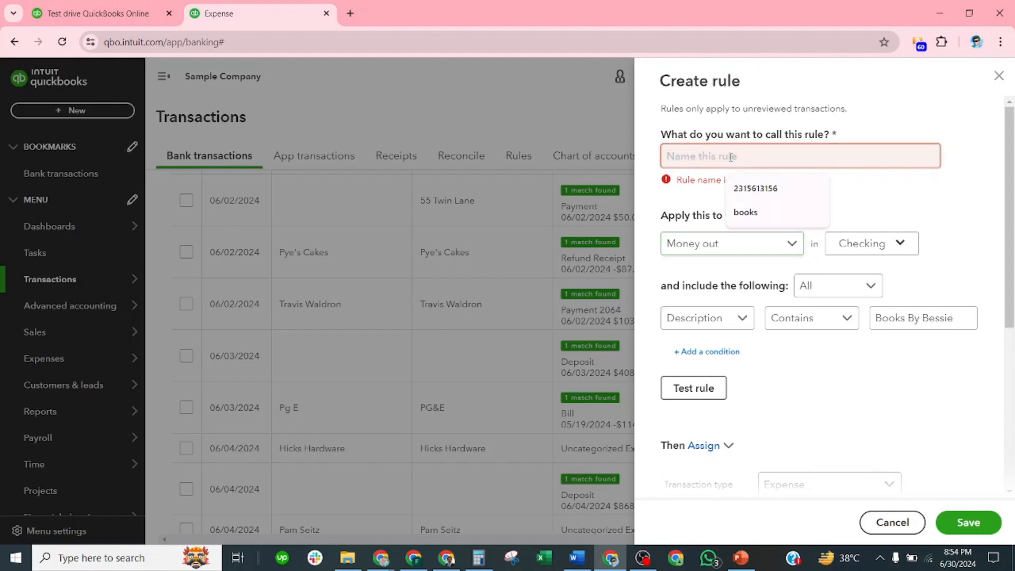
text(BOOKS BY BESSIE)
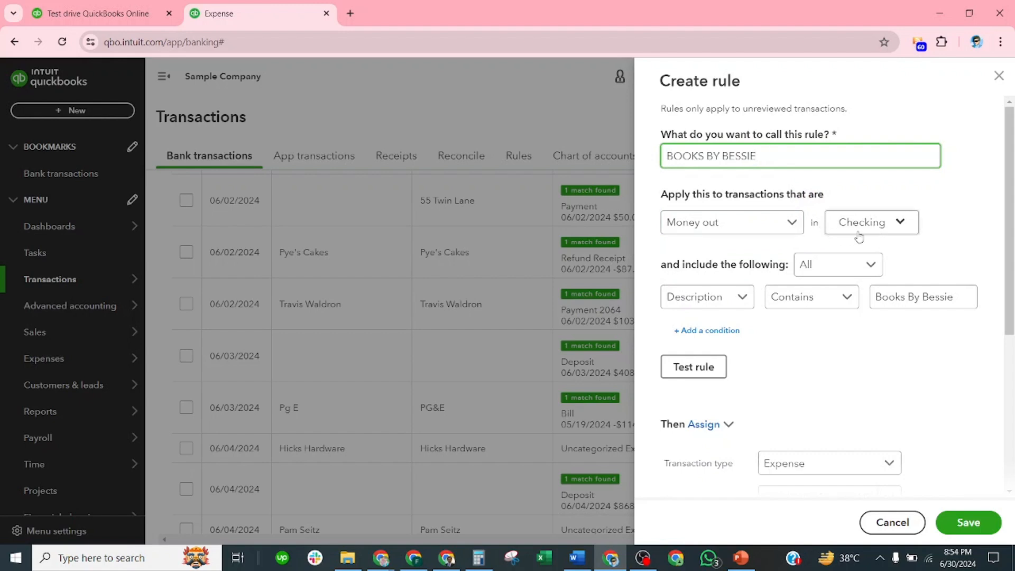
Apply the rule to All bank accounts and check the Any and All options for combining its conditions.
click(900, 224)
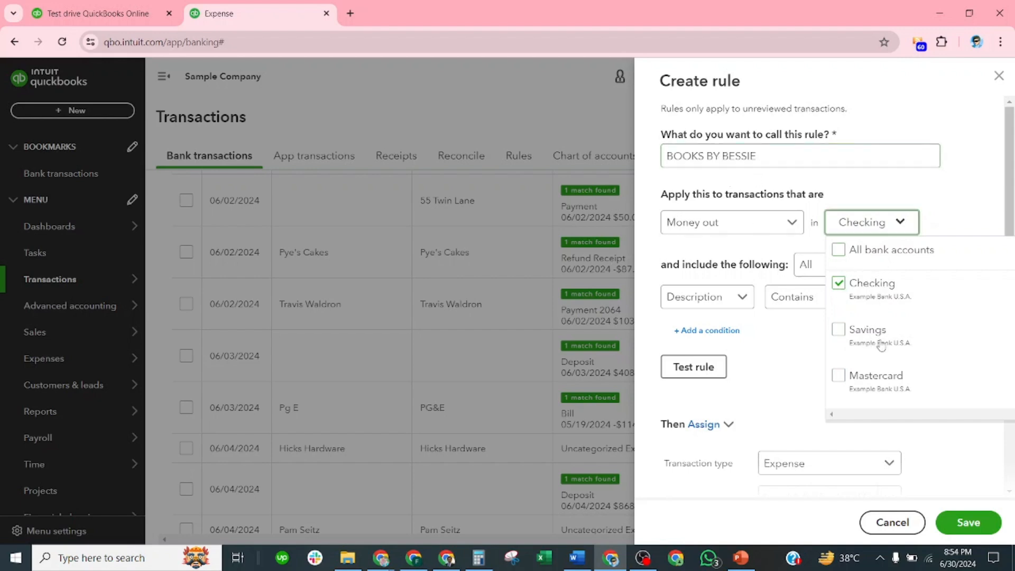
click(839, 250)
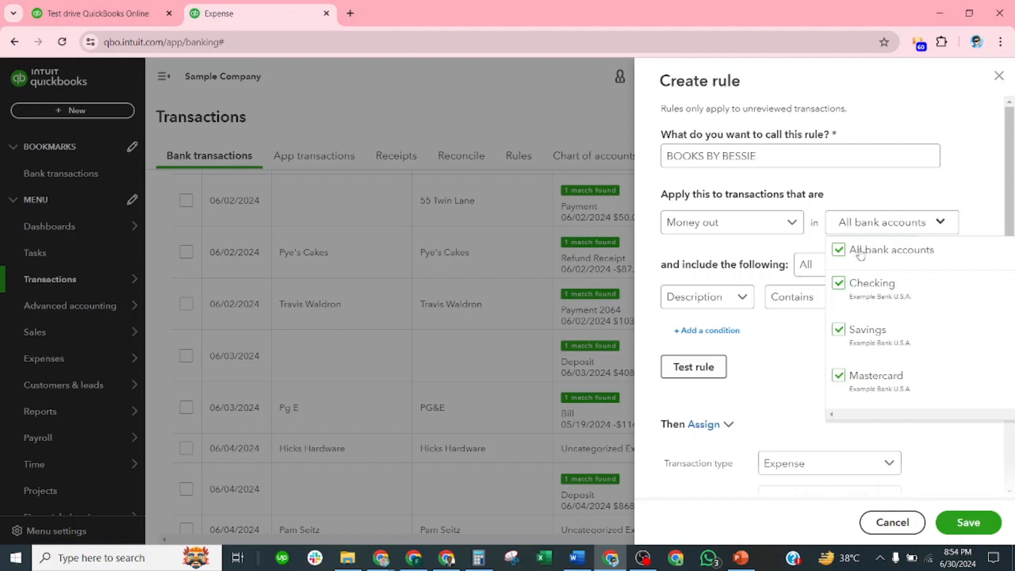
click(961, 181)
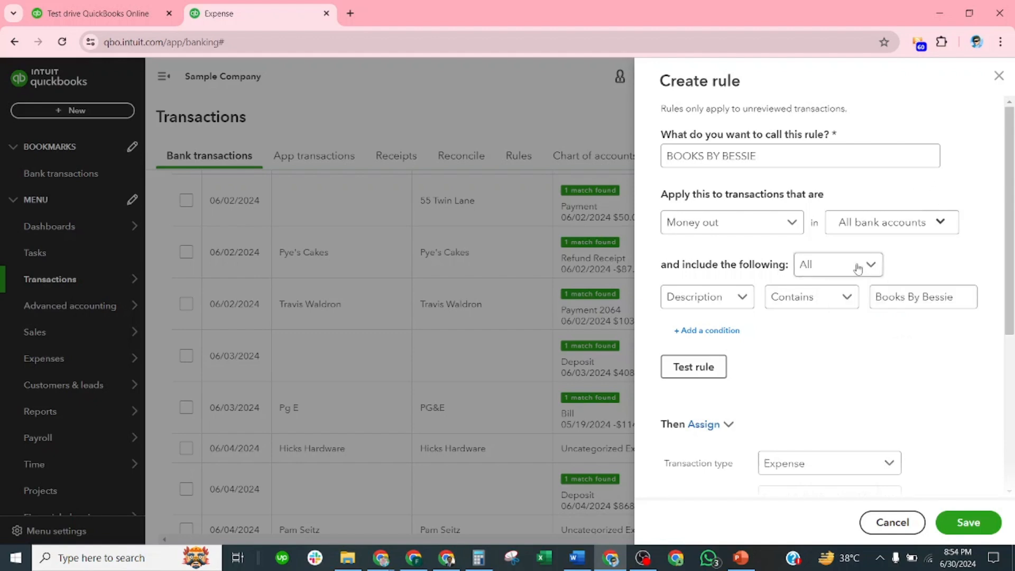
click(731, 305)
click(875, 267)
click(876, 268)
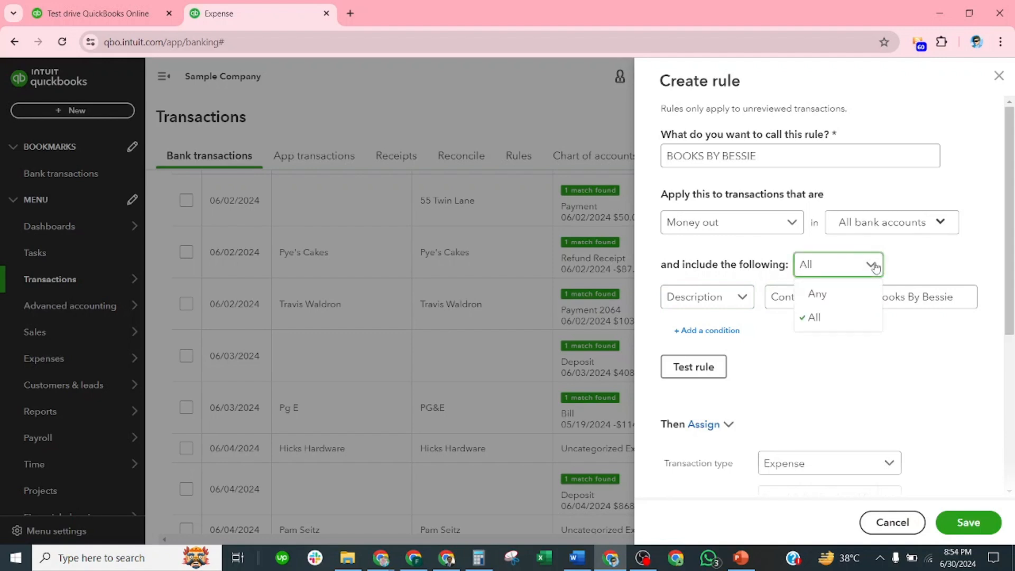
click(931, 256)
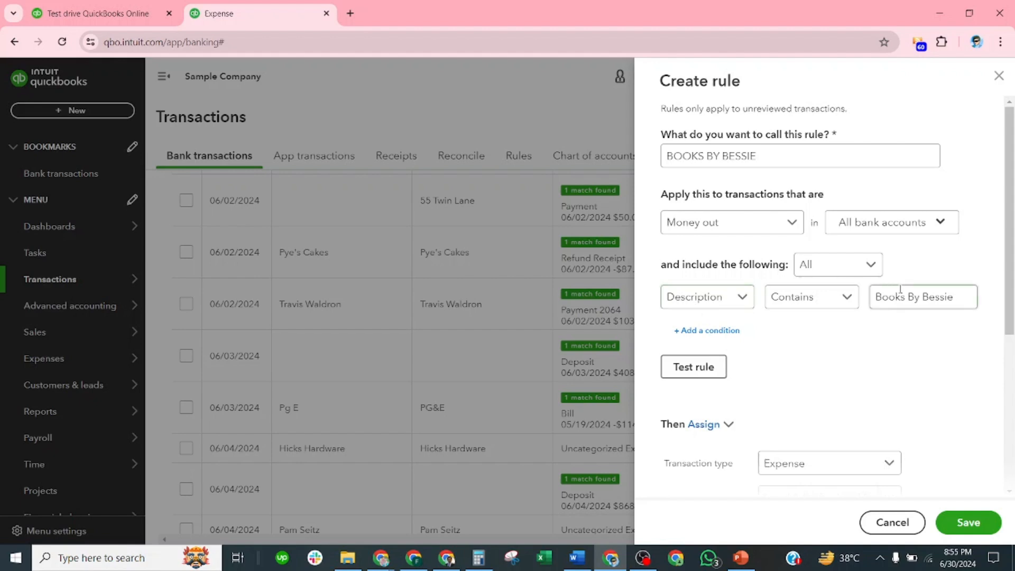
Add four blank conditions below the rule's Books By Bessie description condition.
click(718, 333)
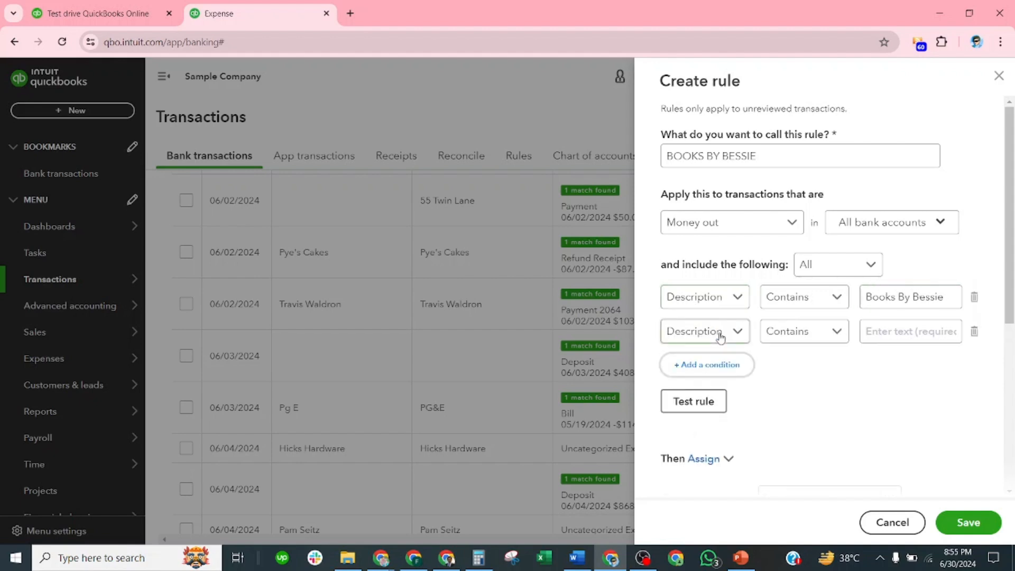
click(726, 364)
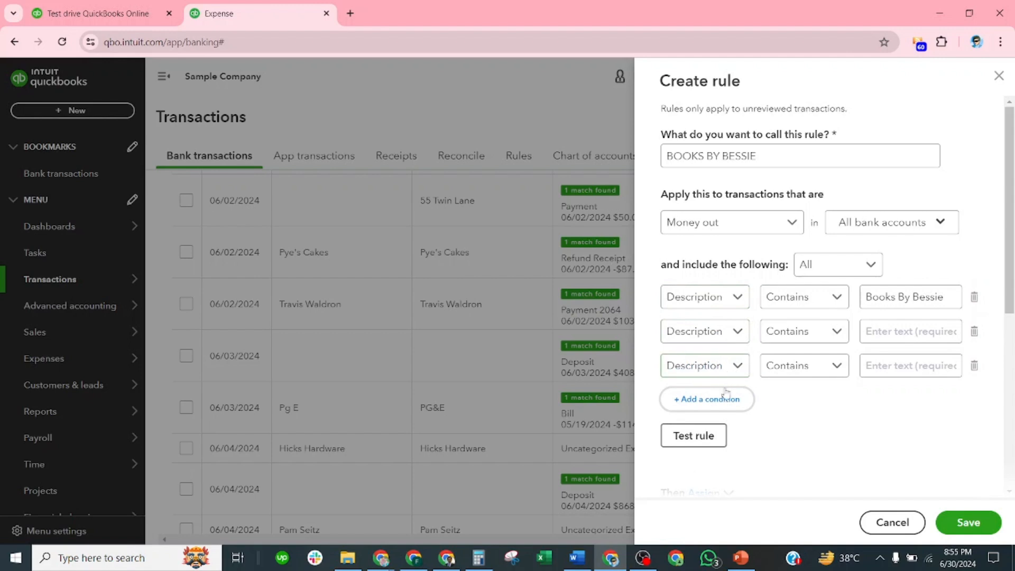
click(727, 405)
click(722, 432)
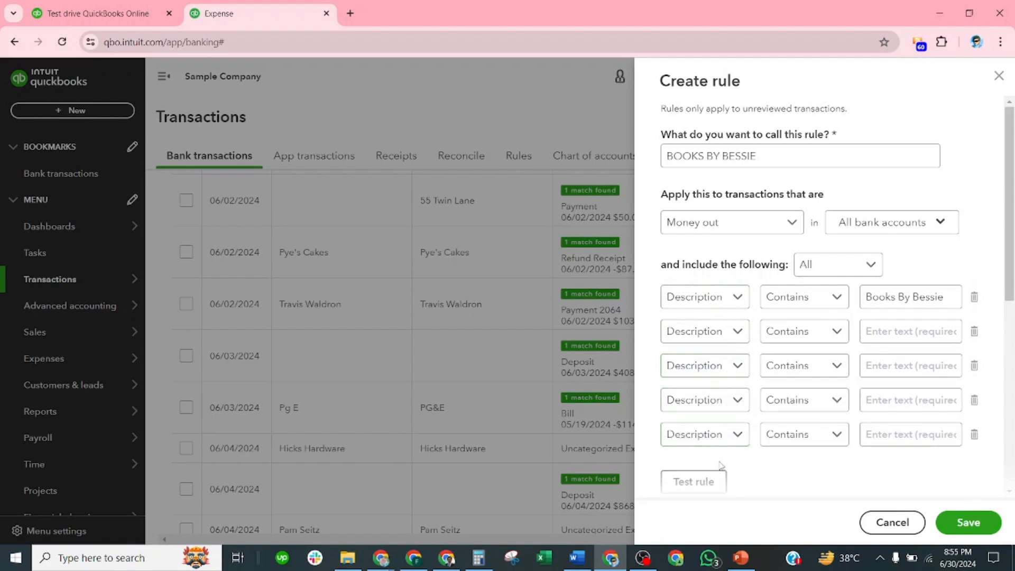
scroll(699, 426, down, 1)
scroll(698, 426, up, 1)
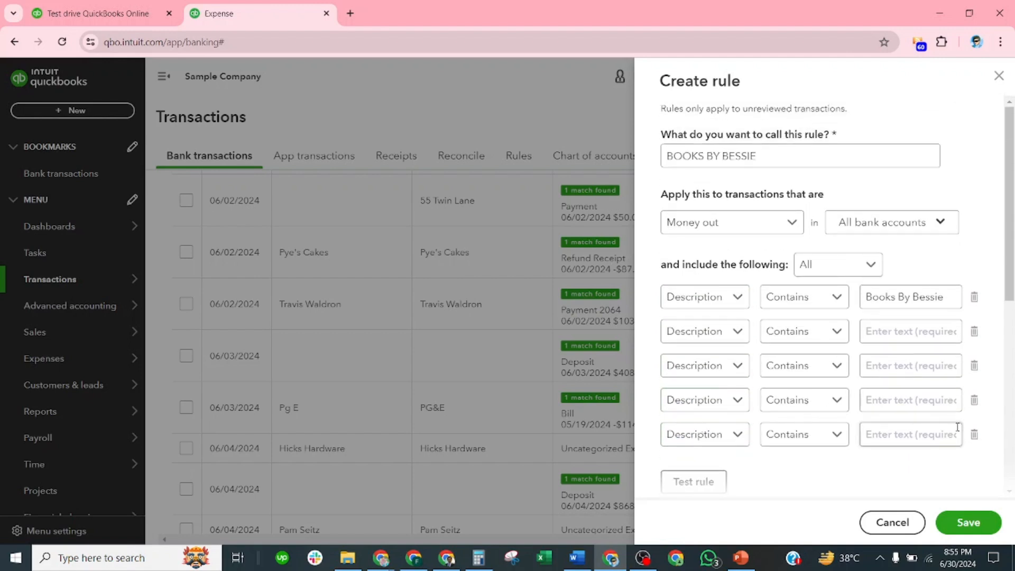
Delete the four blank conditions from the rule, leaving only the Books By Bessie one.
click(976, 434)
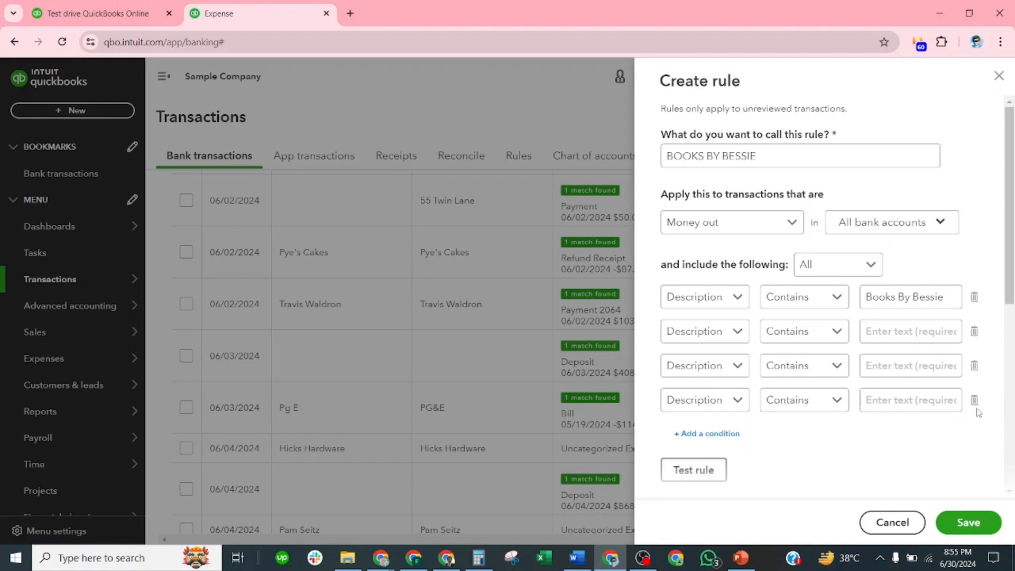
click(975, 401)
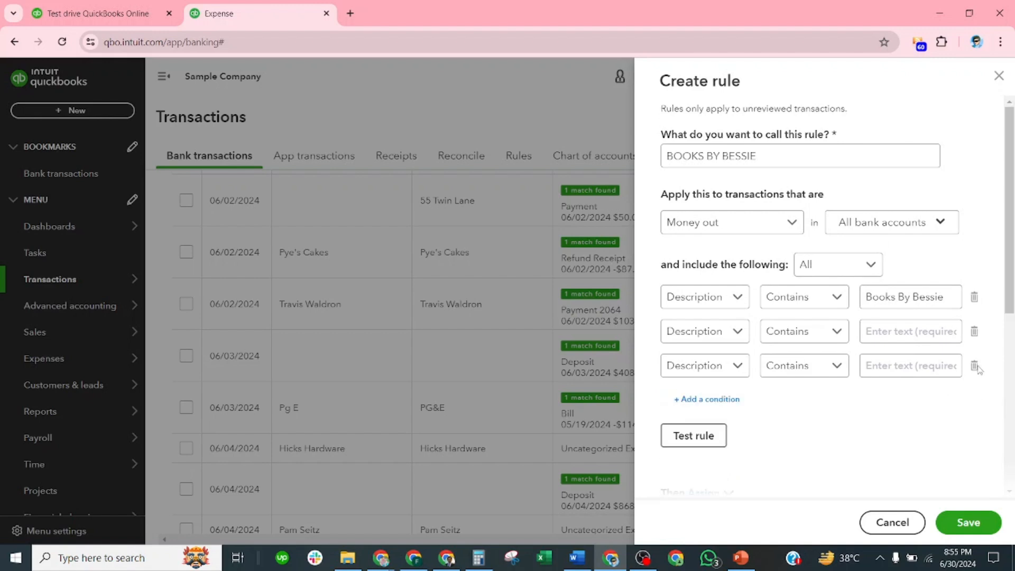
click(975, 366)
click(975, 332)
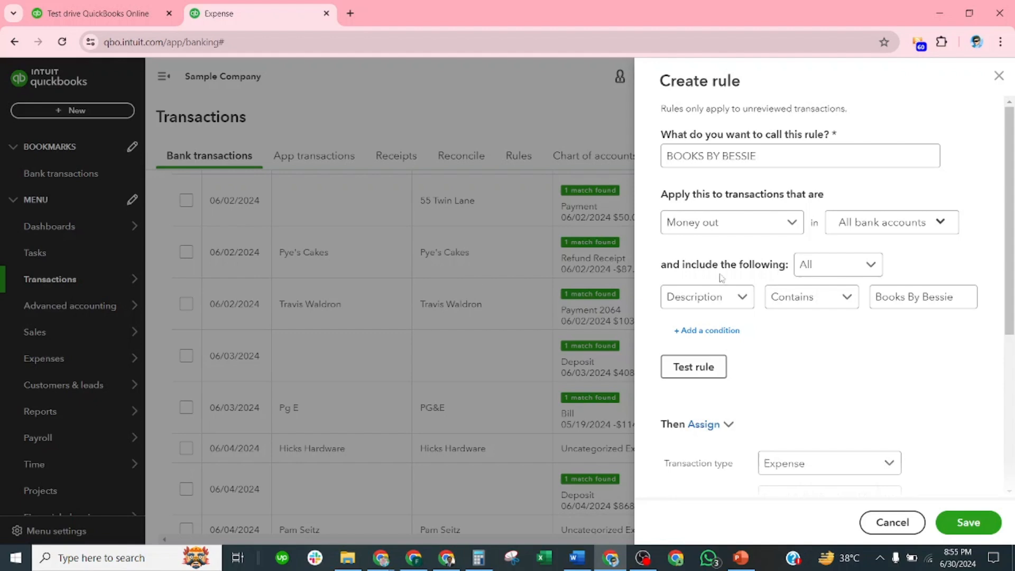
Change the rule's condition to Bank text Contains Books.
click(741, 297)
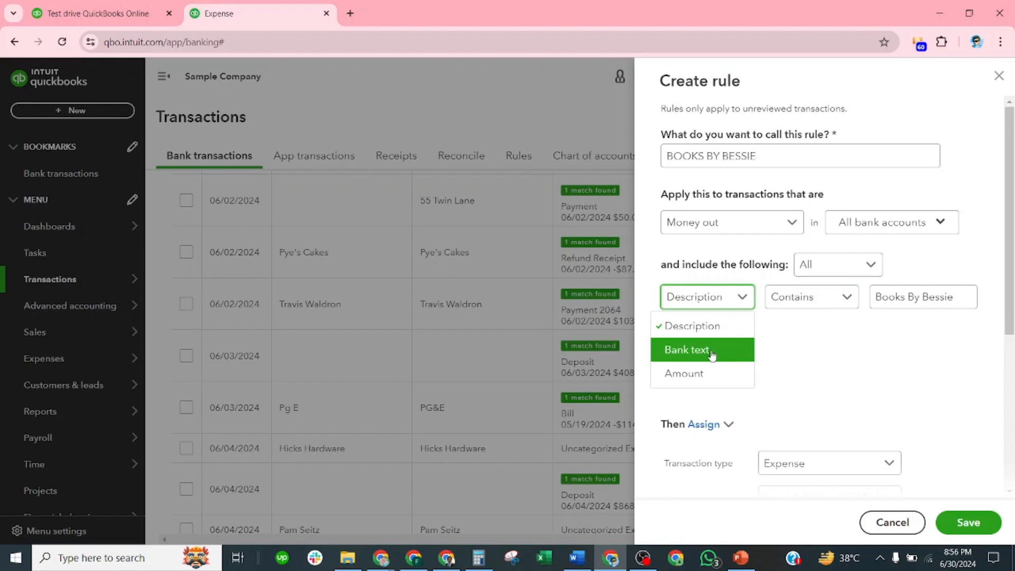
click(710, 351)
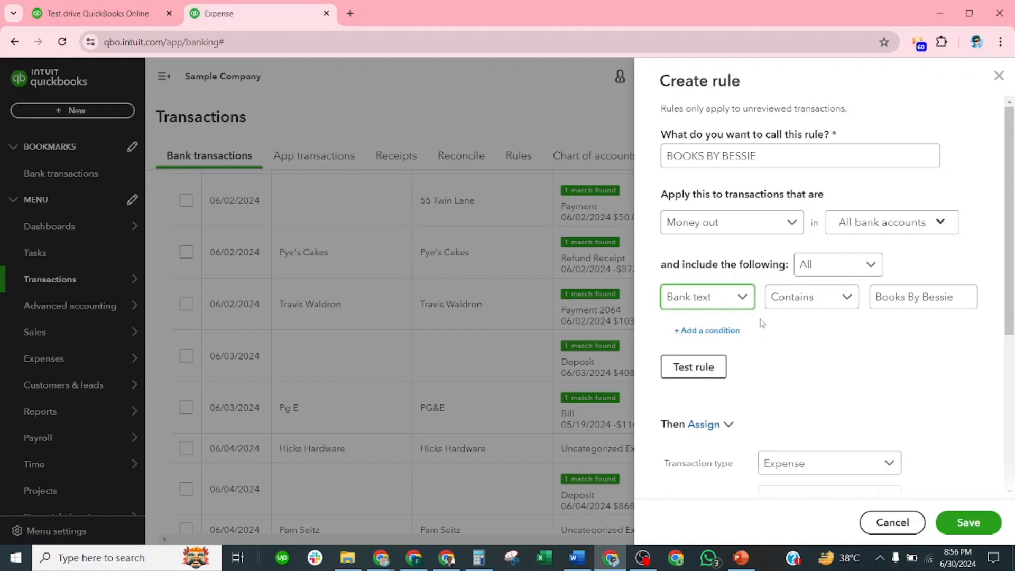
click(849, 296)
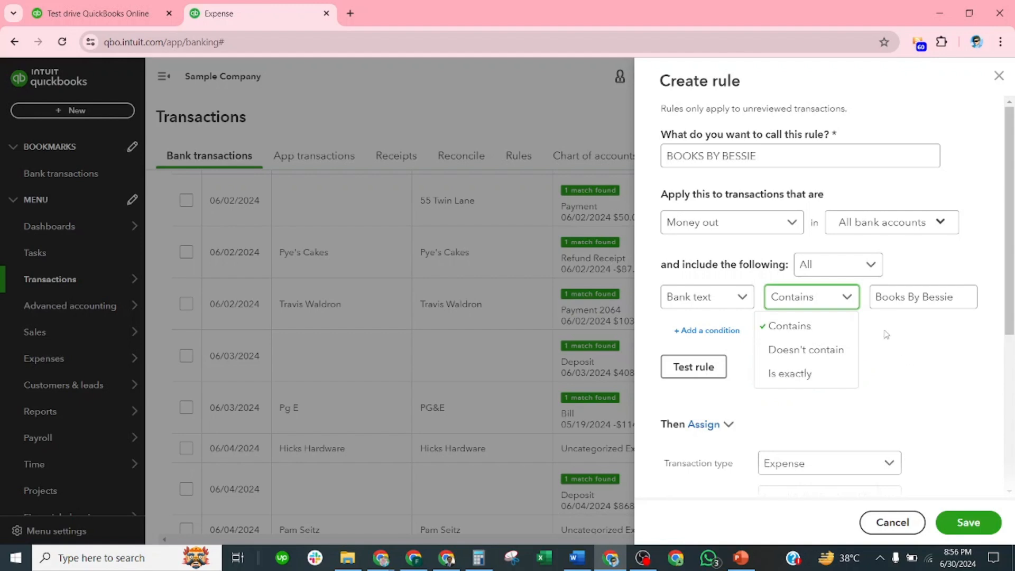
click(913, 345)
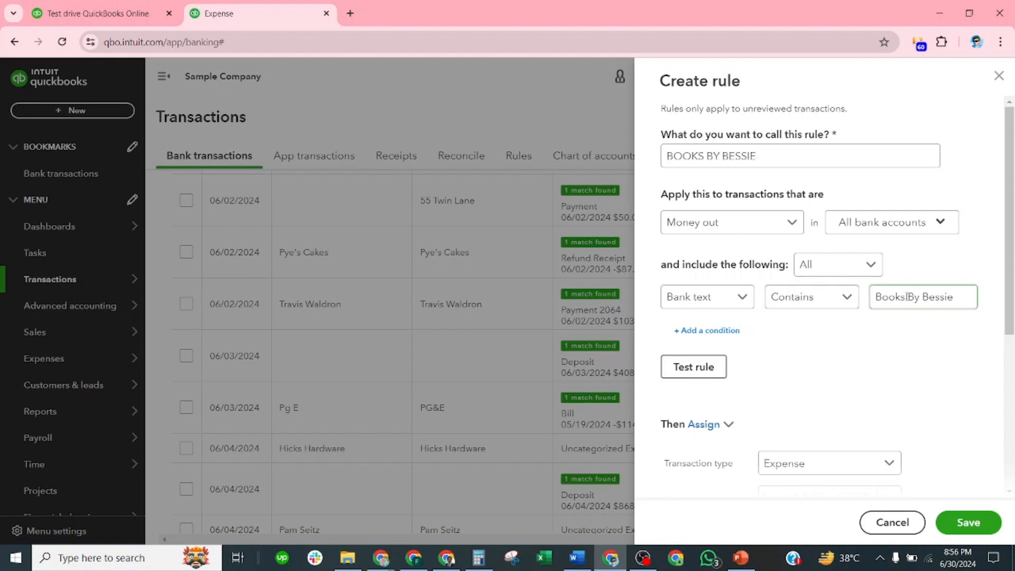
drag(908, 297, 957, 295)
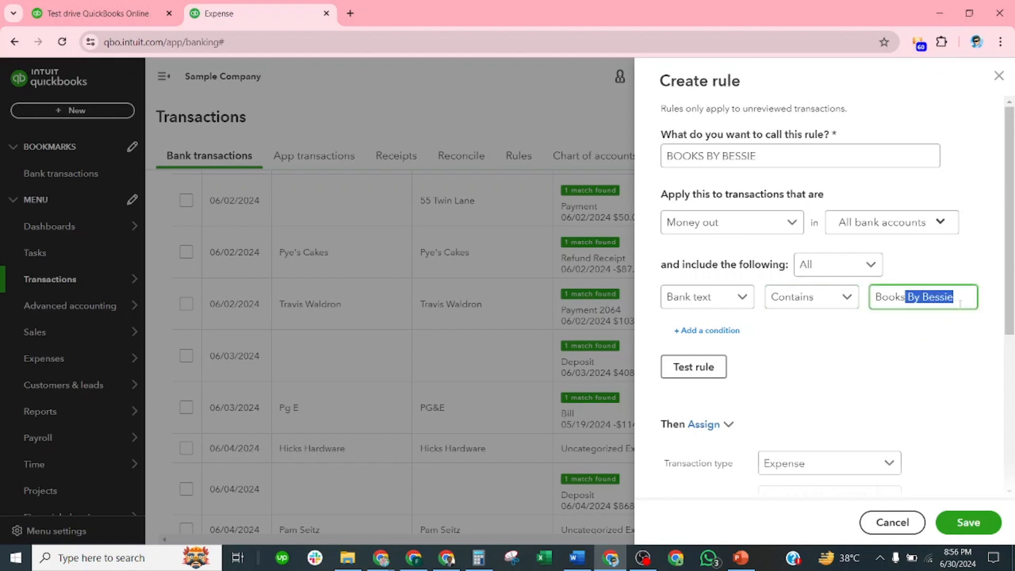
key(BackSpace)
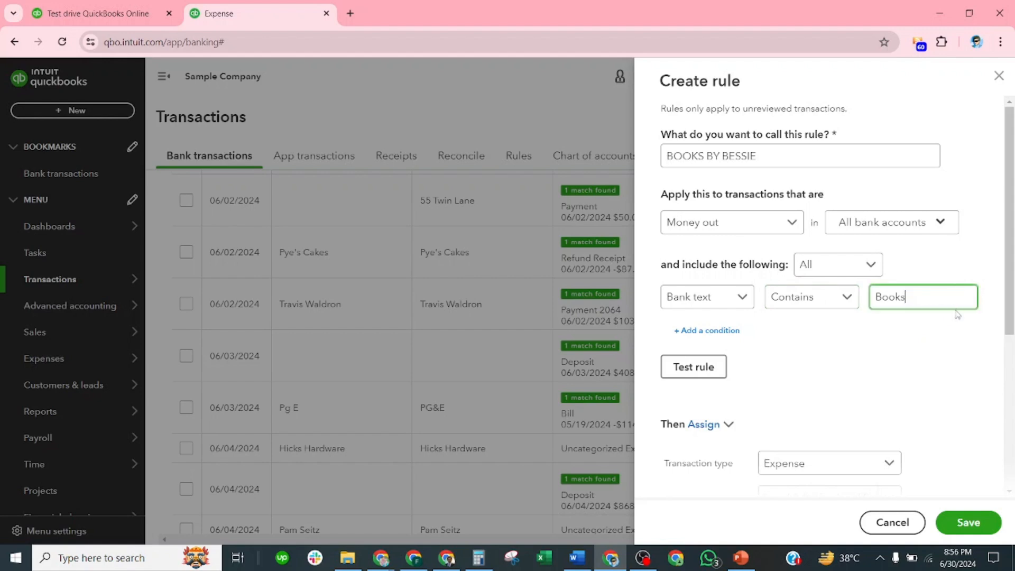
click(937, 368)
click(926, 299)
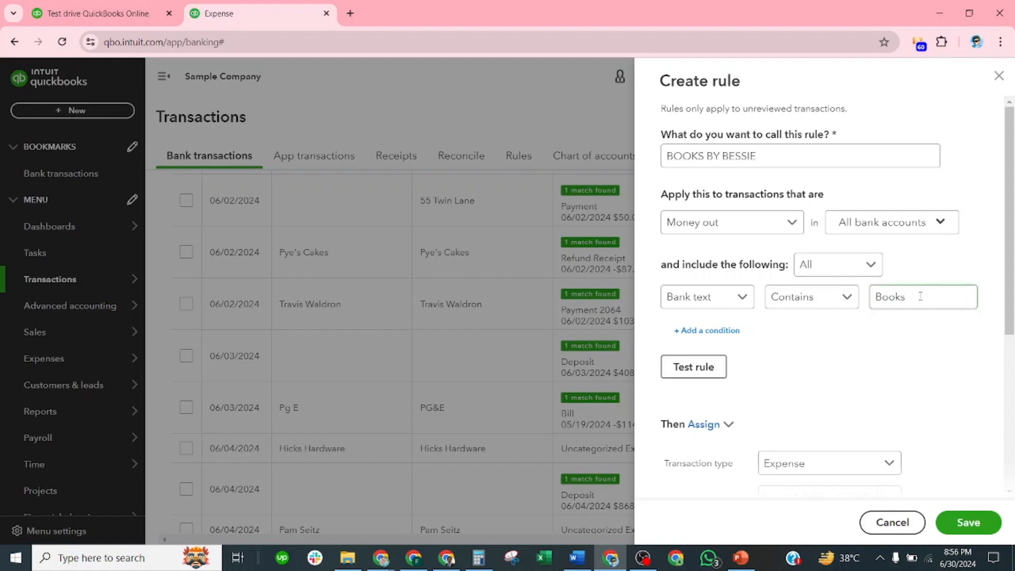
Choose Assign as the rule's action and check the transaction type options, keeping Expense.
scroll(754, 356, down, 1)
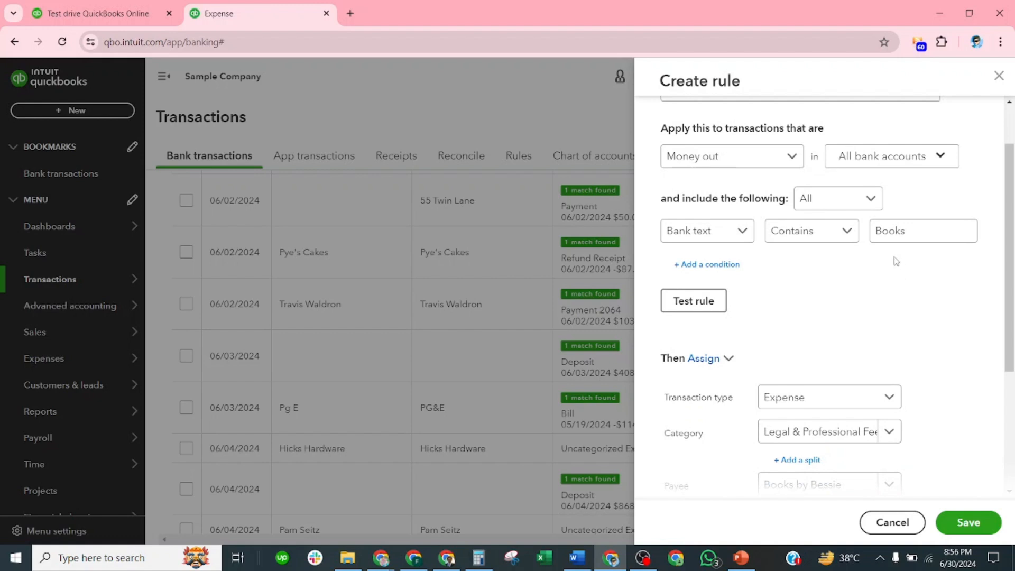
scroll(893, 261, up, 1)
scroll(889, 263, down, 1)
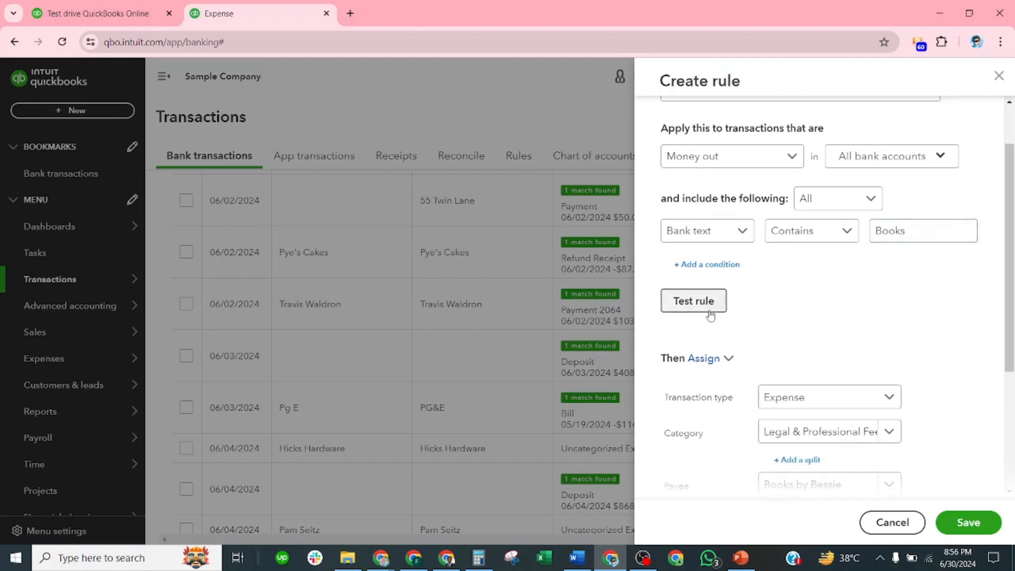
scroll(731, 373, down, 1)
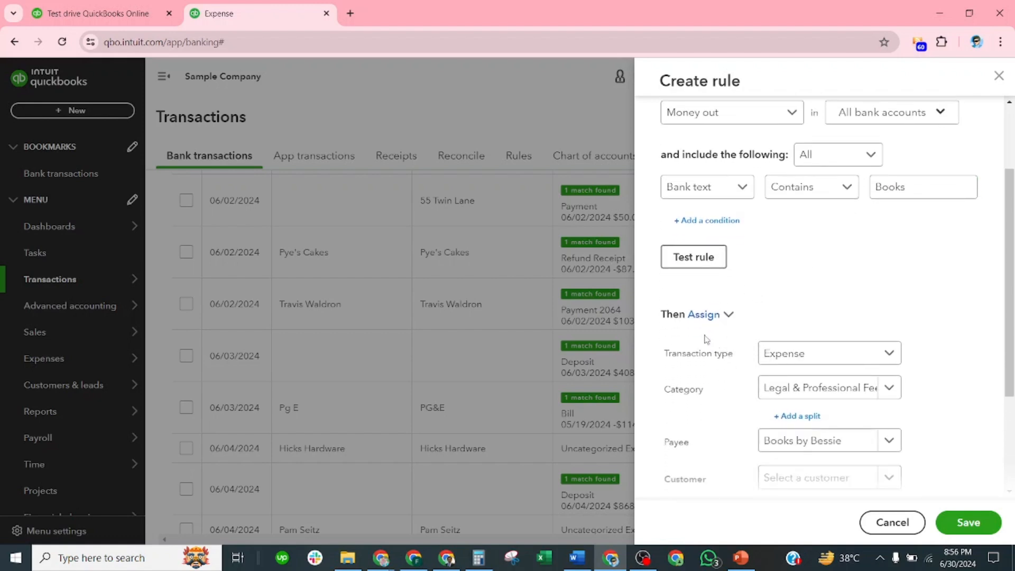
click(730, 316)
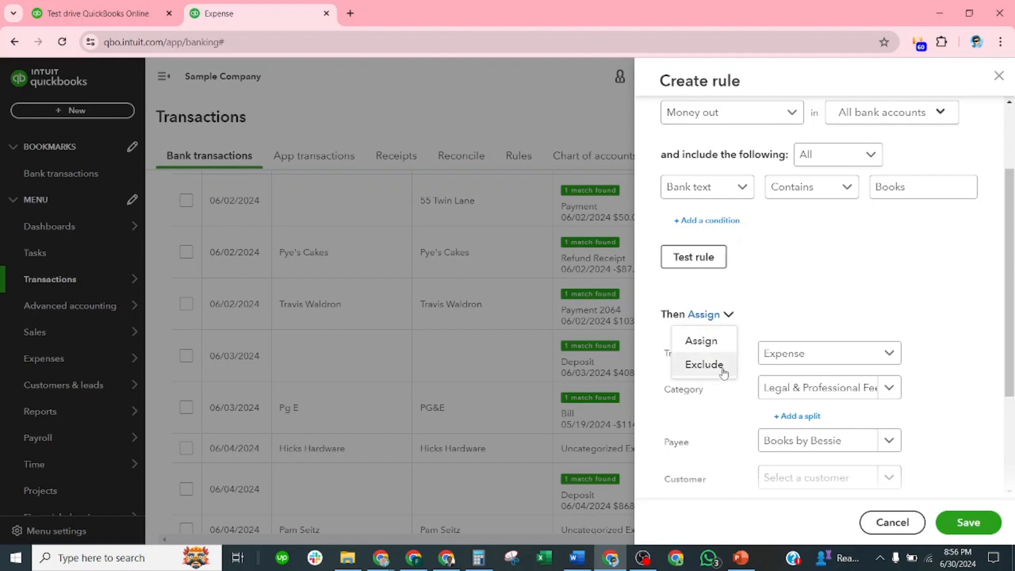
click(715, 341)
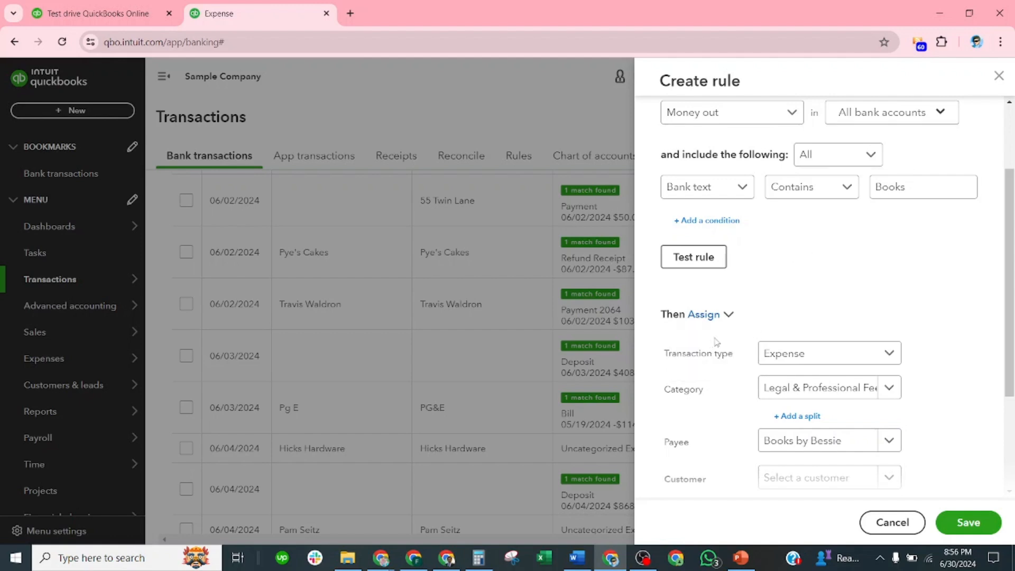
click(892, 355)
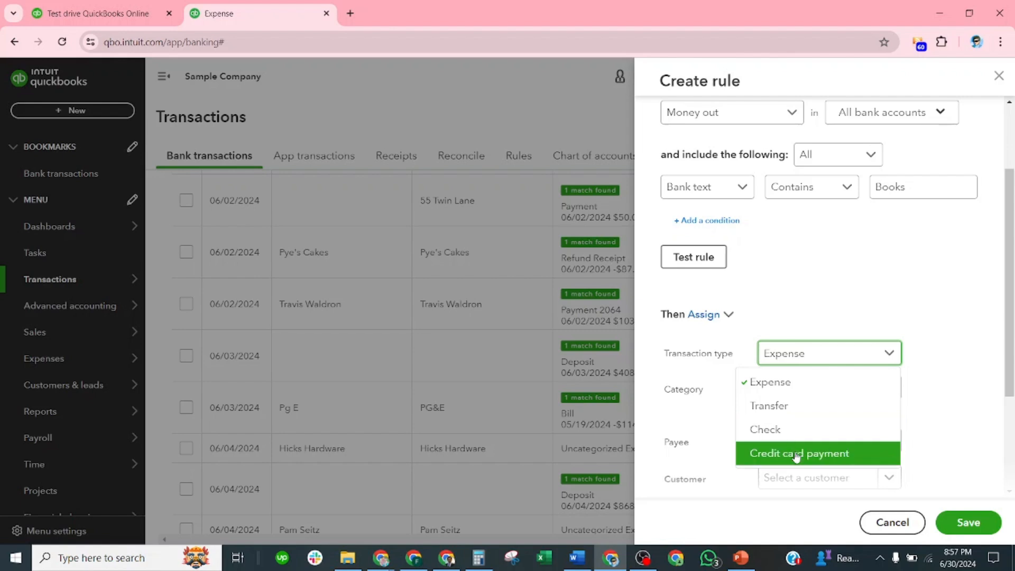
click(901, 294)
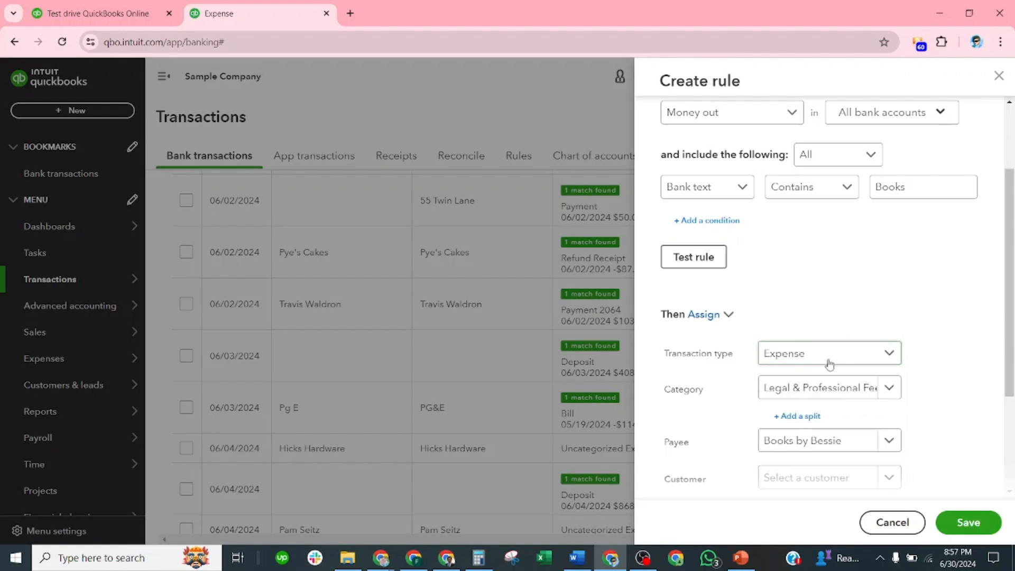
Choose Bookkeeper under Legal & Professional Fees as the category assigned by the rule.
scroll(816, 353, down, 1)
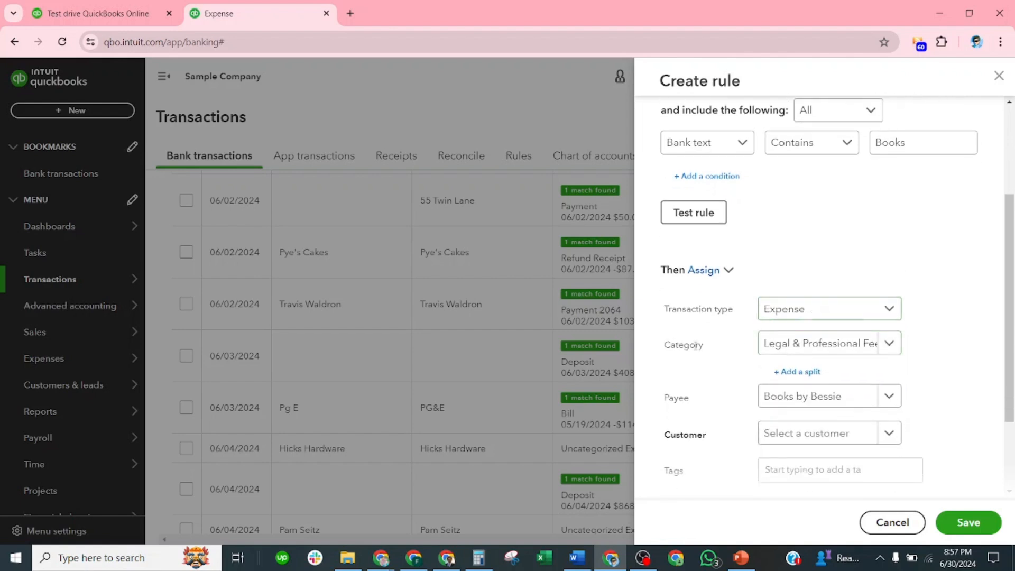
click(827, 349)
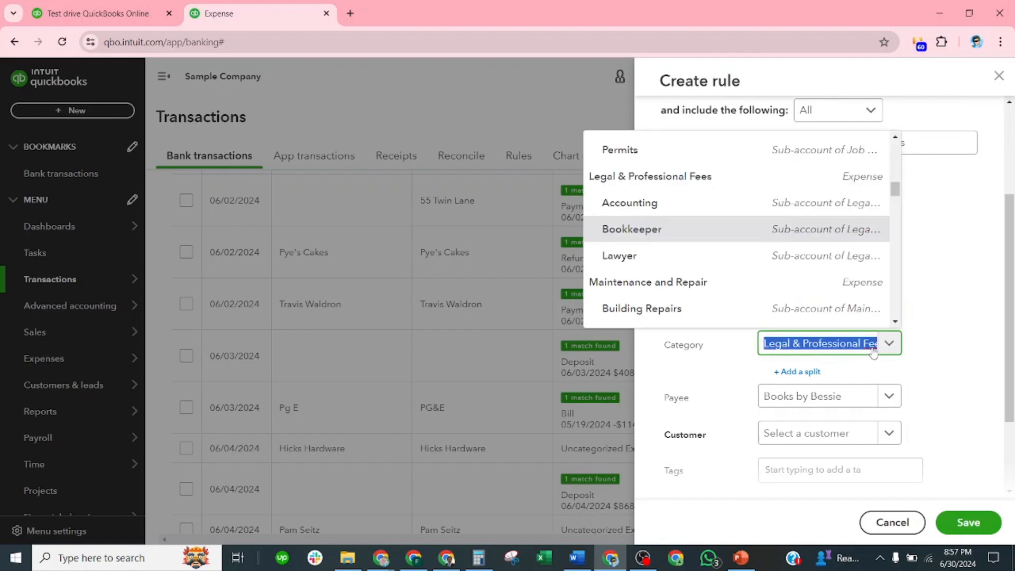
click(692, 228)
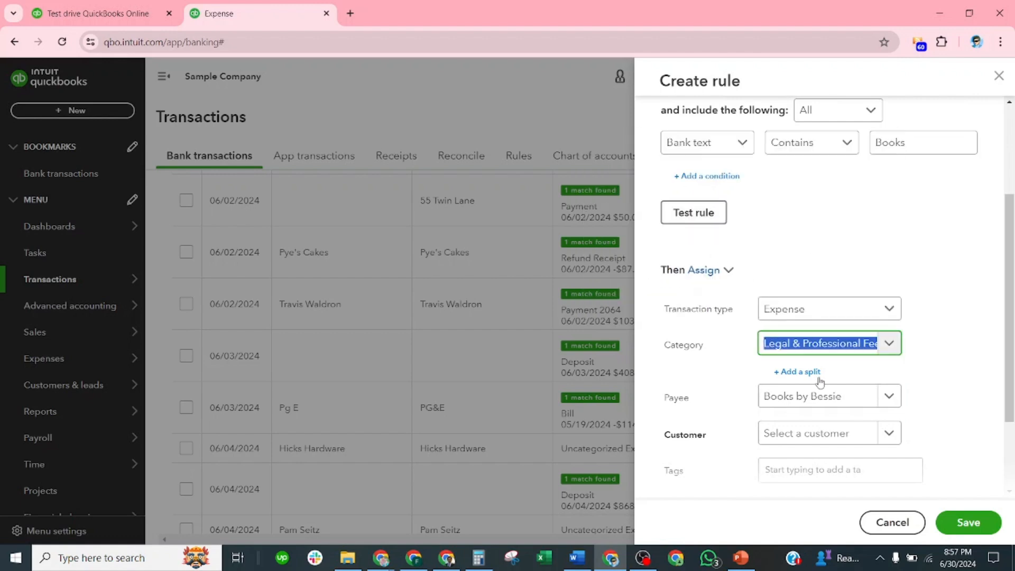
Turn off Auto-add so the rule does not automatically confirm transactions, and save the rule.
scroll(820, 383, down, 1)
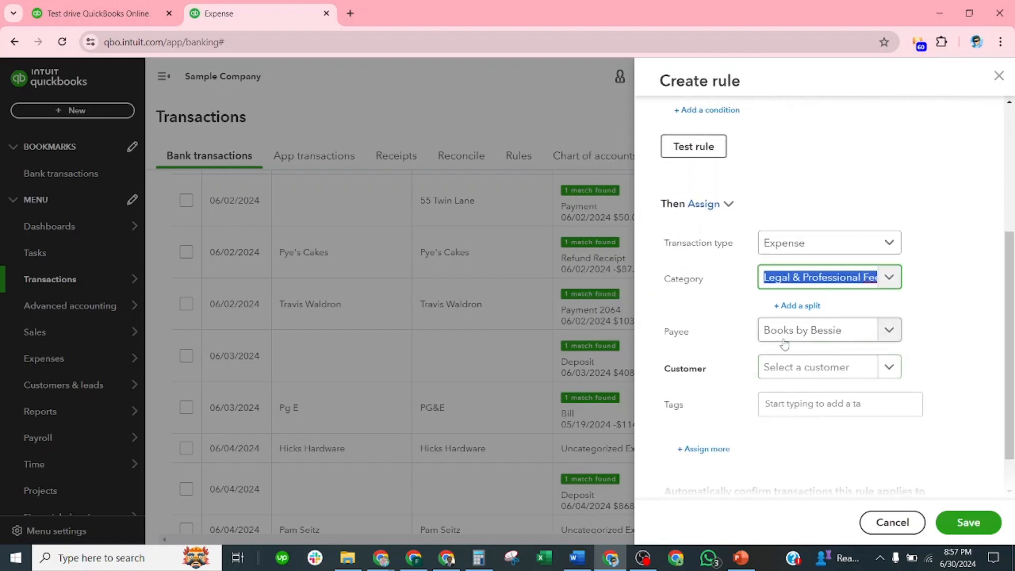
scroll(802, 370, down, 1)
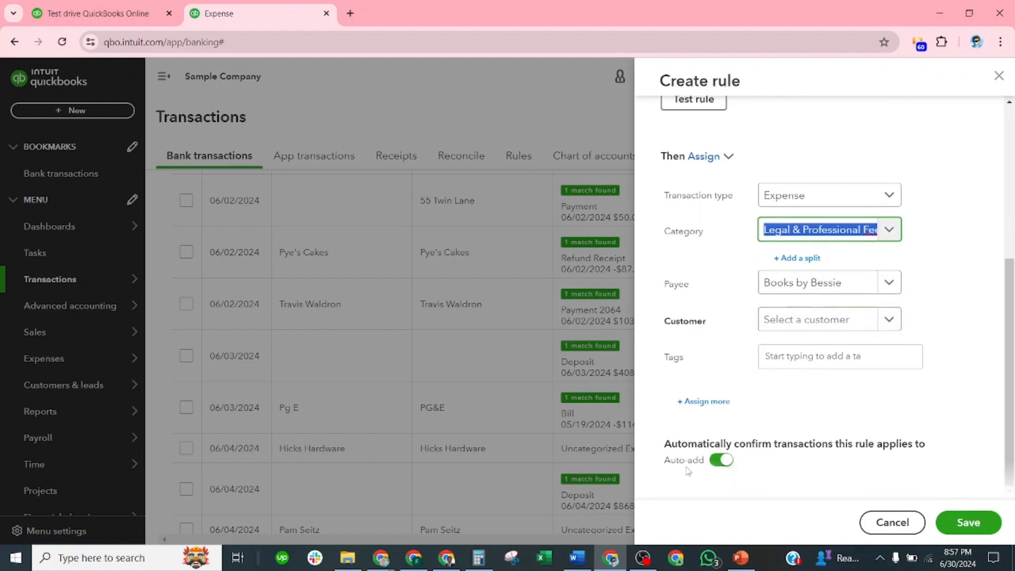
click(724, 461)
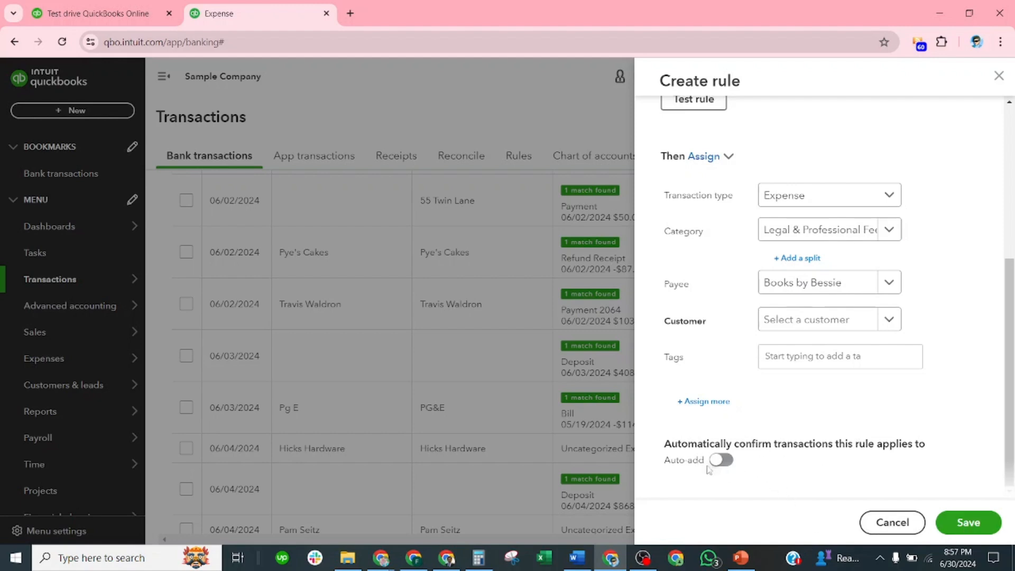
click(967, 523)
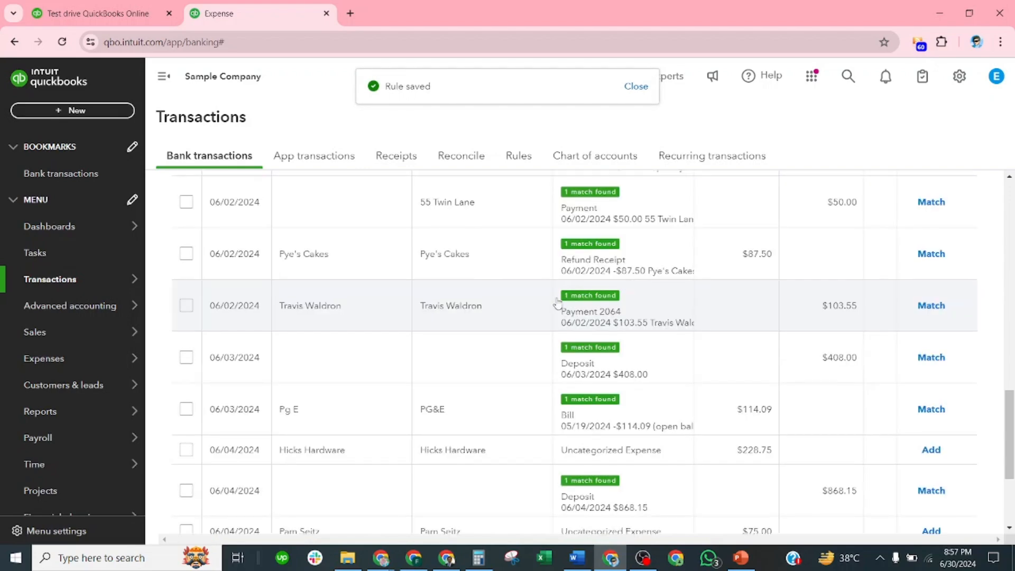
Search the Checking account's transactions for review for BOOKS BY BESSIE to check how the rule applies.
scroll(559, 301, up, 7)
scroll(552, 298, up, 10)
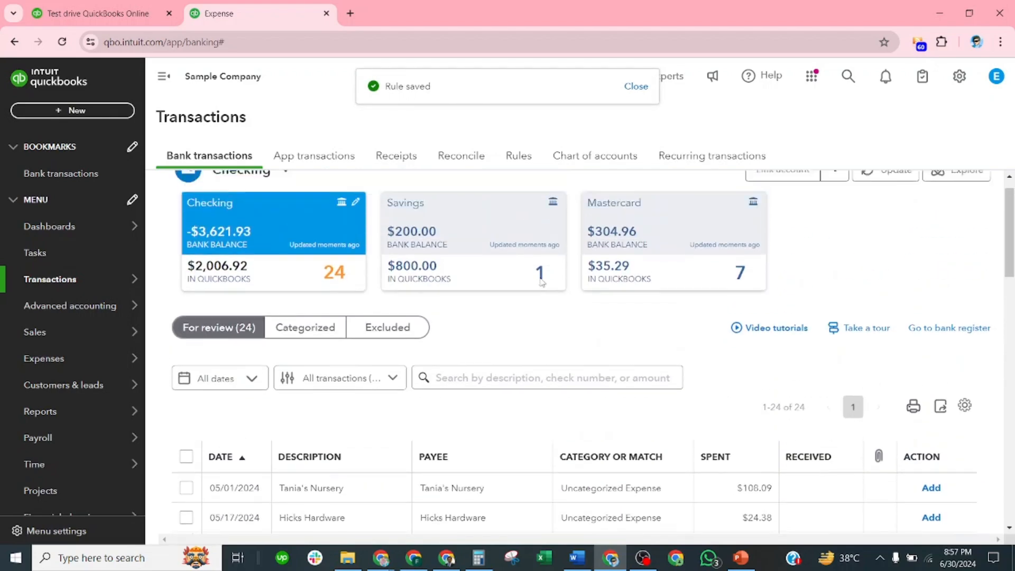
click(533, 406)
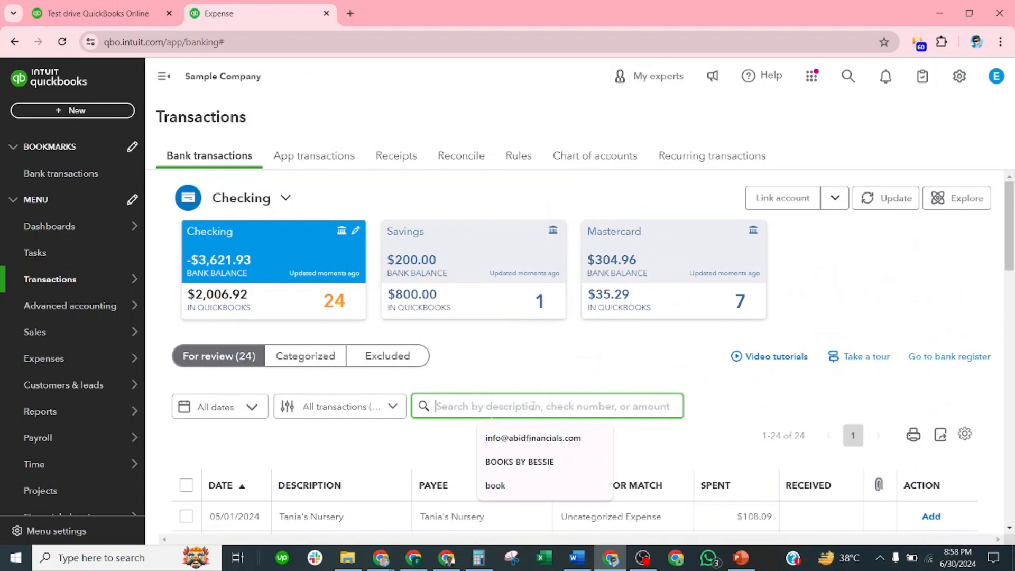
key(Down)
key(Down)
key(Return)
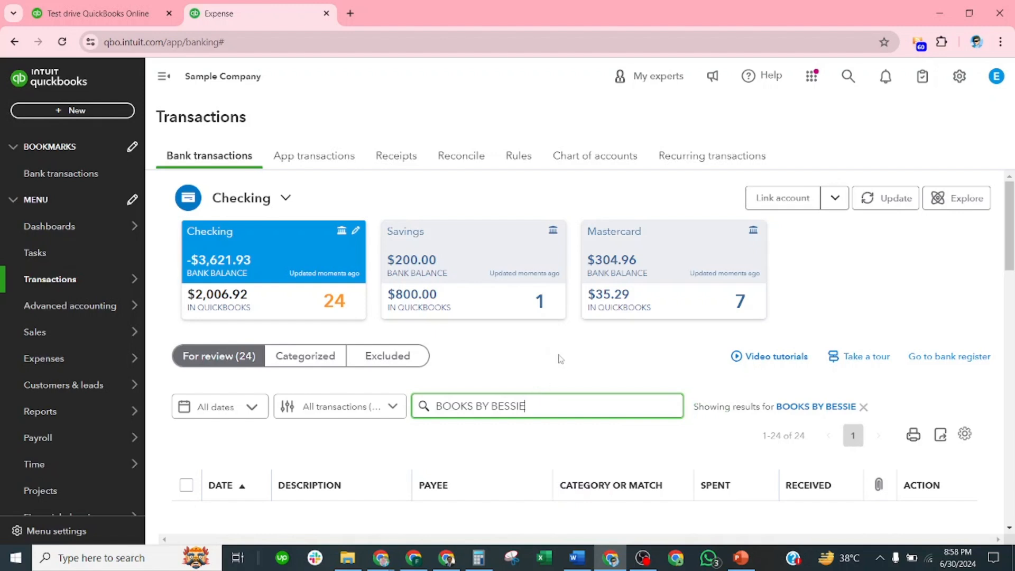
scroll(641, 372, down, 3)
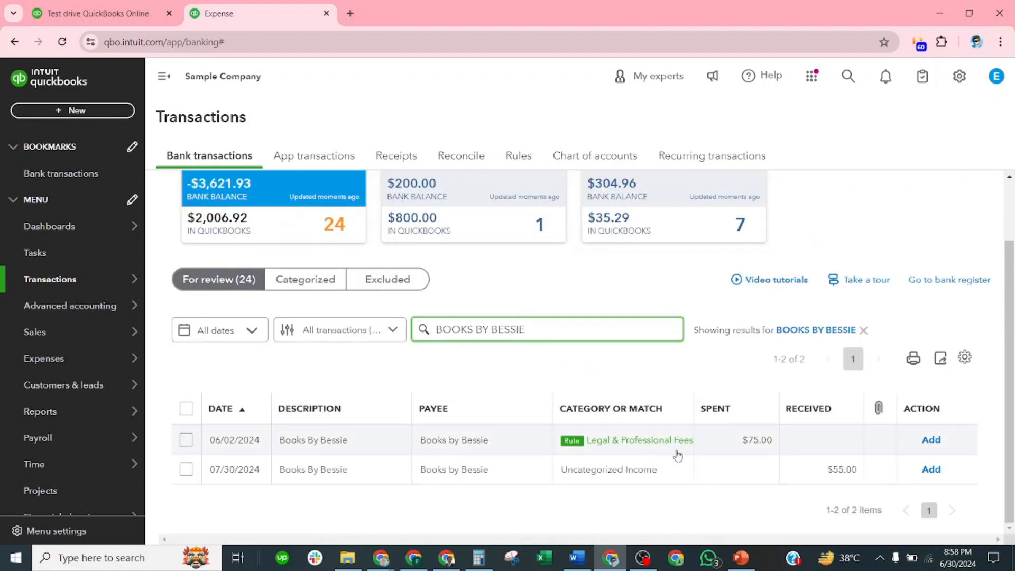
Review the details of the 06/02/2024 Books By Bessie transaction of $75.00 and add it to the books.
click(517, 444)
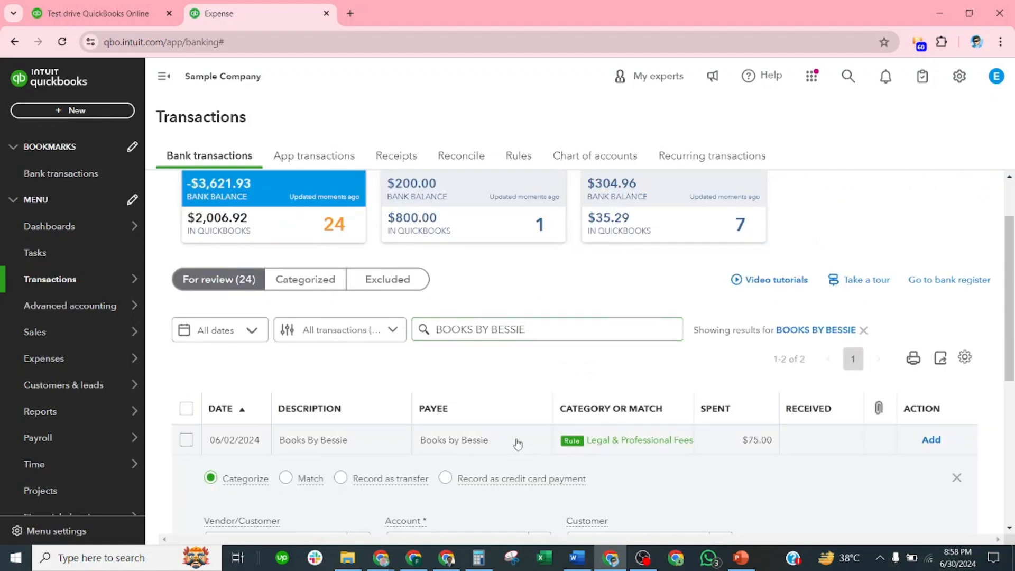
scroll(518, 444, down, 3)
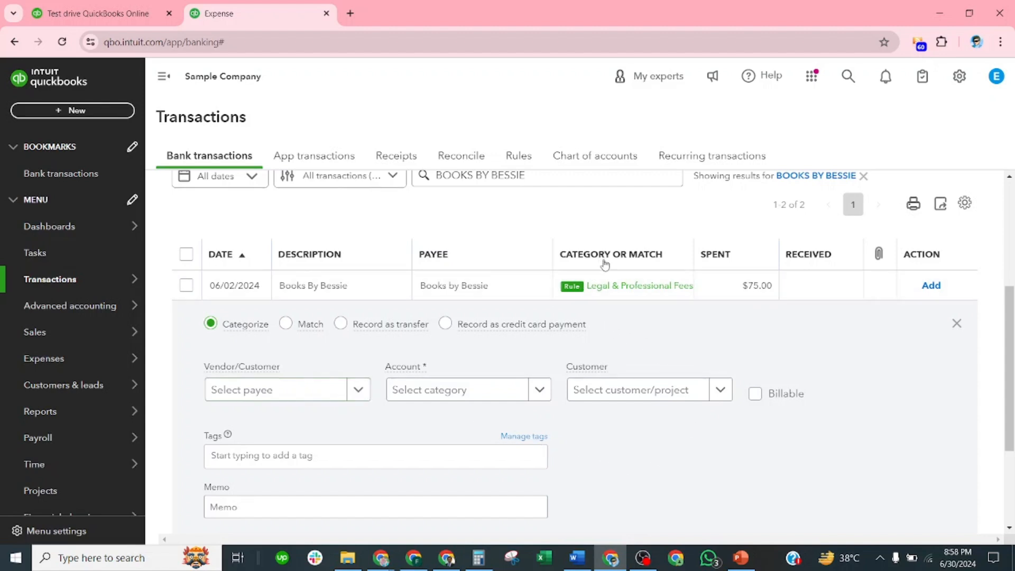
scroll(412, 381, down, 2)
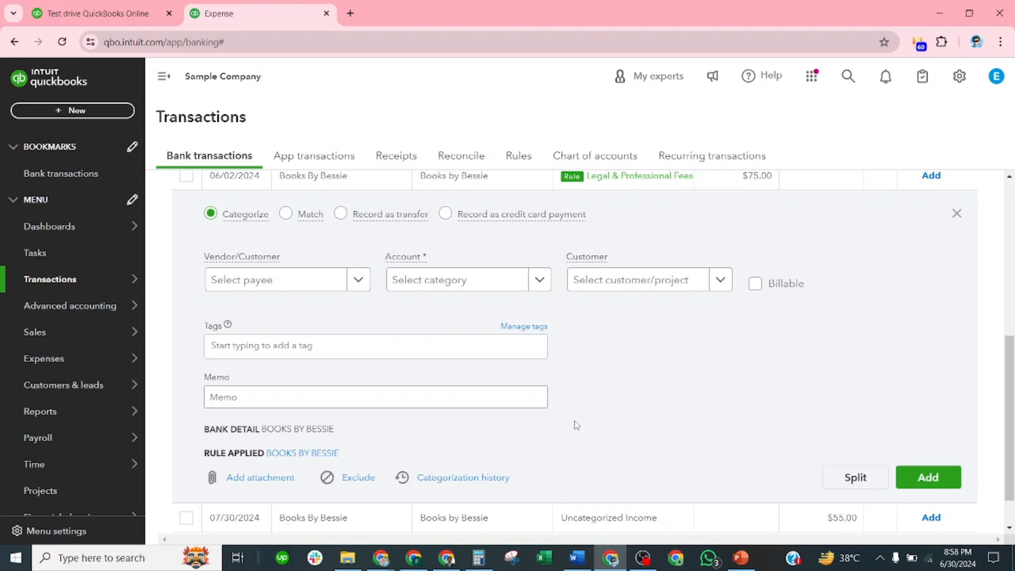
scroll(718, 396, up, 3)
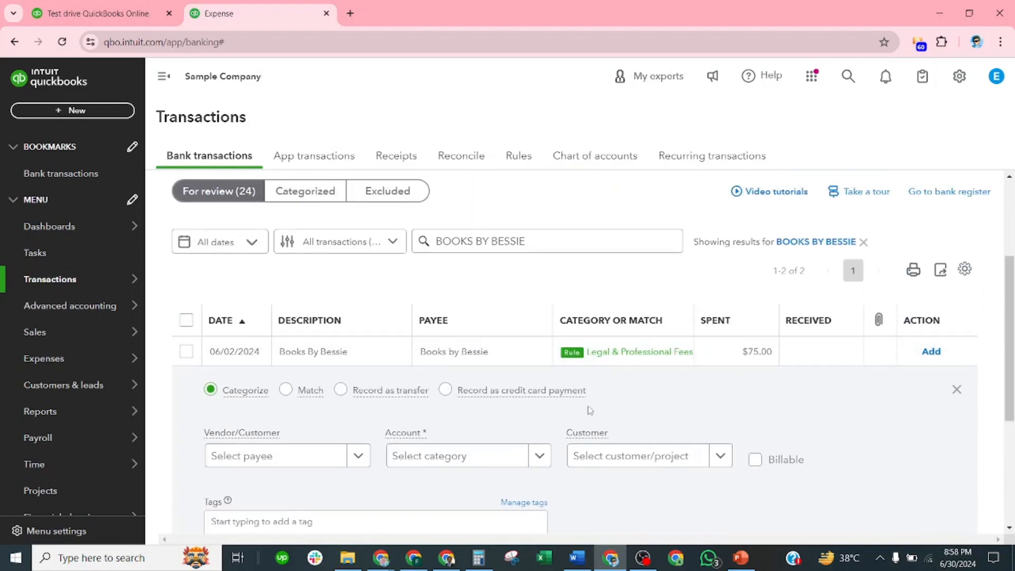
scroll(590, 410, down, 2)
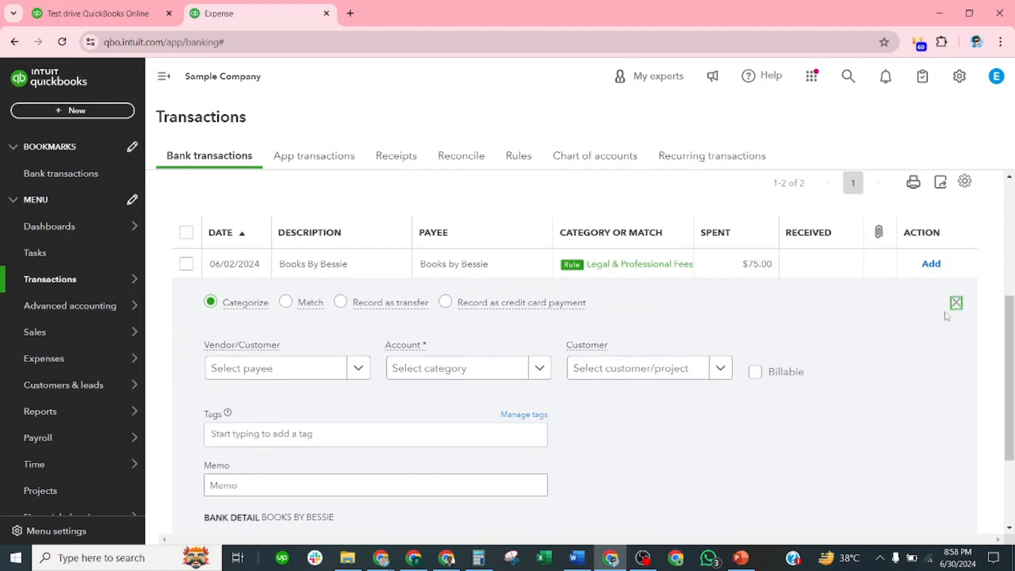
scroll(709, 342, down, 3)
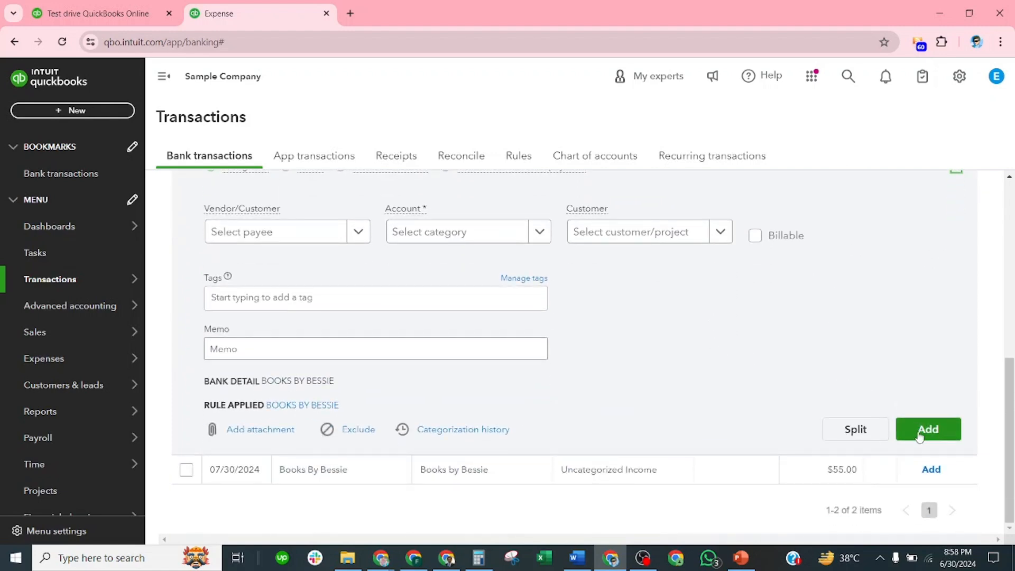
click(919, 435)
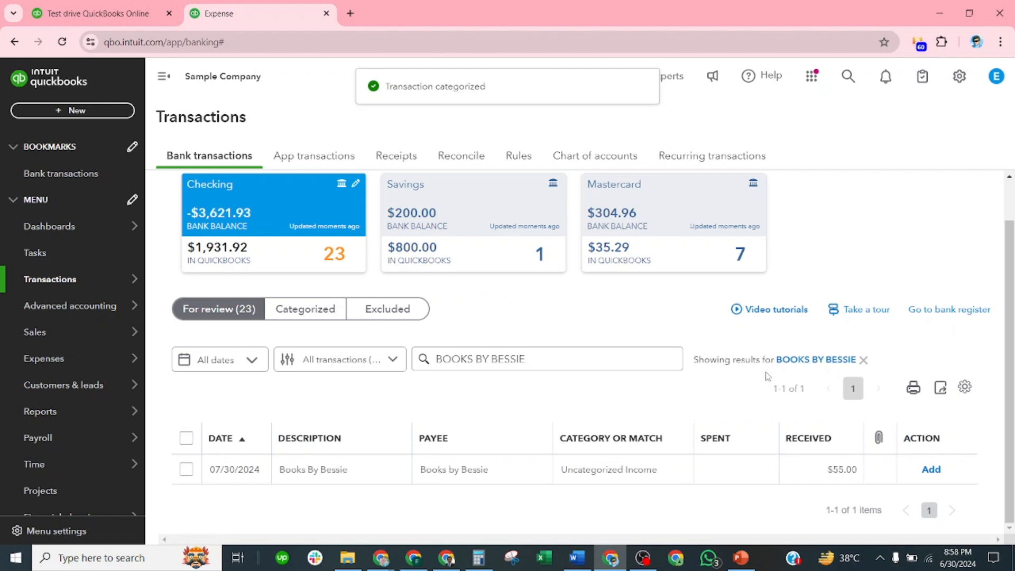
Clear the BOOKS BY BESSIE search and look over the full list of transactions for review.
click(863, 359)
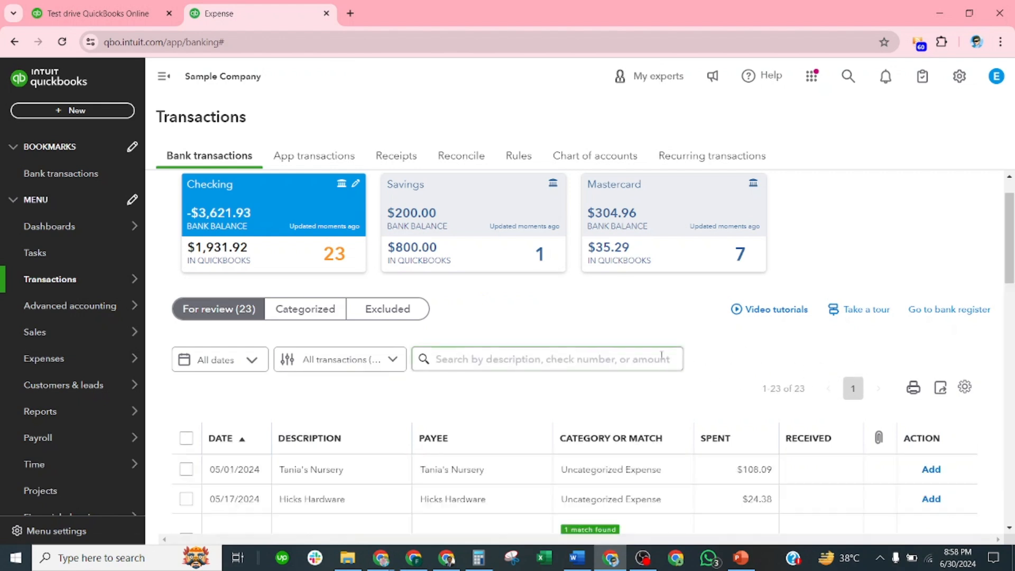
scroll(658, 370, down, 3)
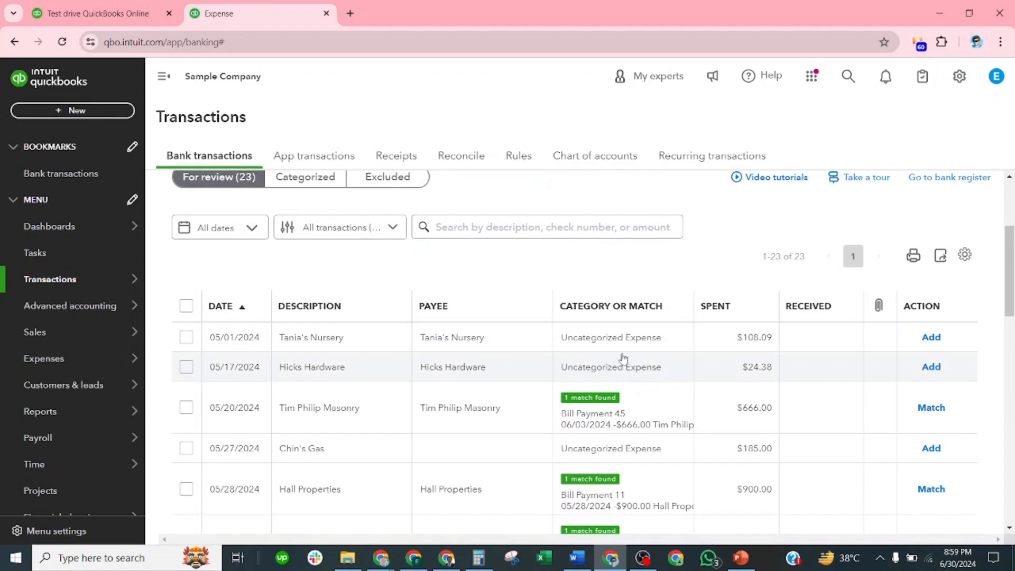
scroll(623, 359, up, 3)
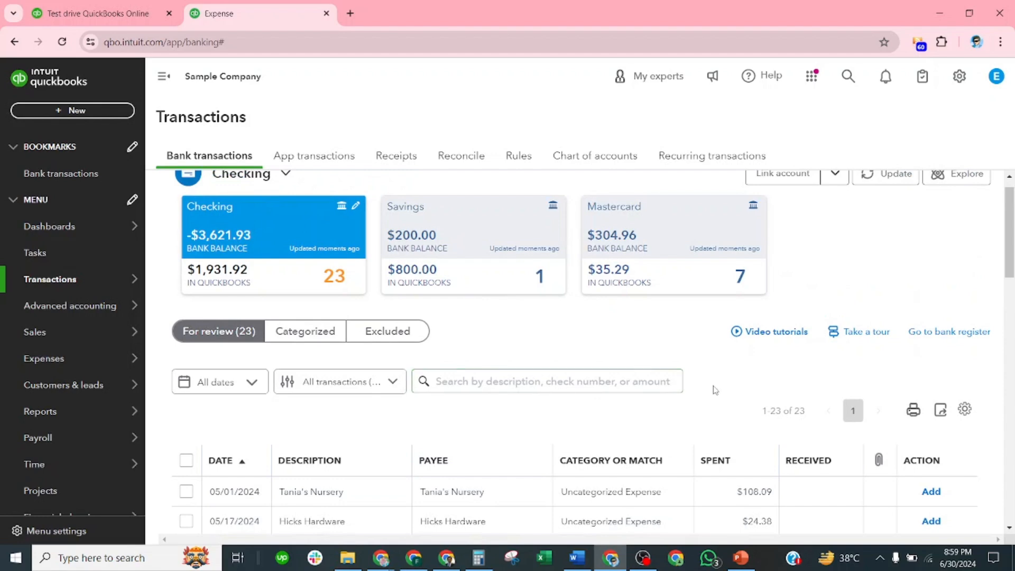
scroll(713, 389, down, 1)
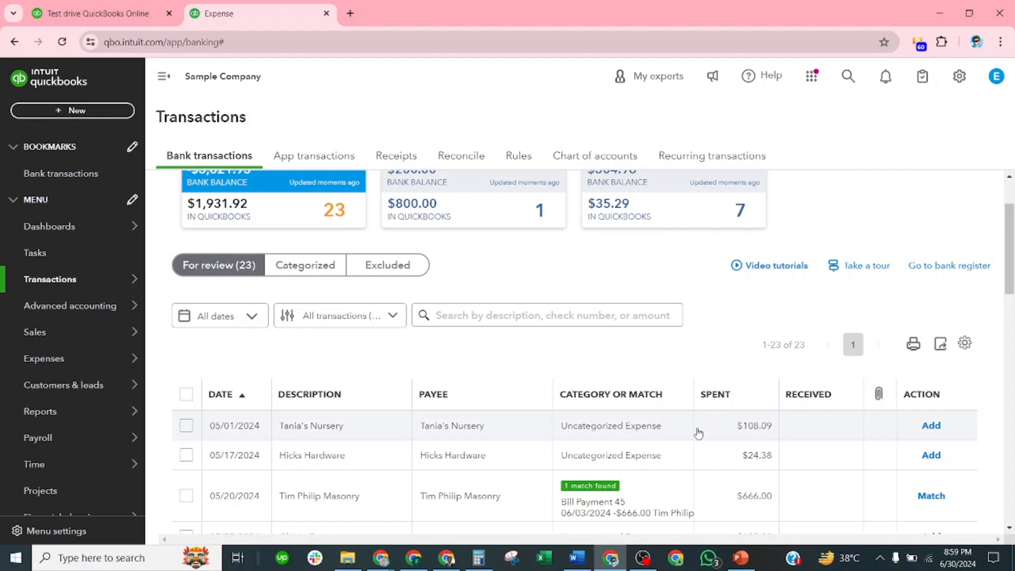
scroll(663, 421, down, 2)
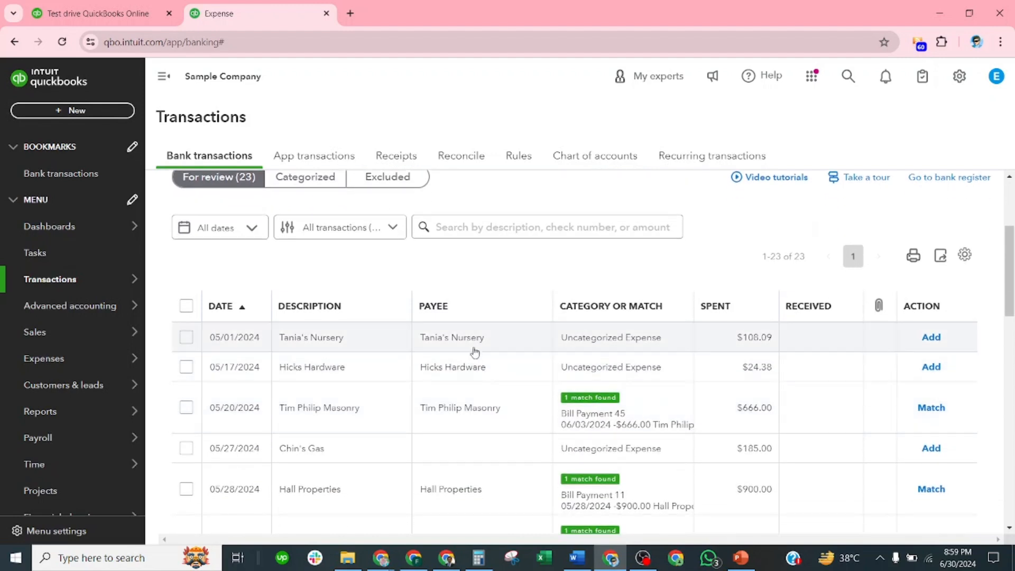
Expand the 05/01/2024 Tania's Nursery transaction and start creating a bank rule from it.
click(702, 344)
scroll(615, 346, down, 2)
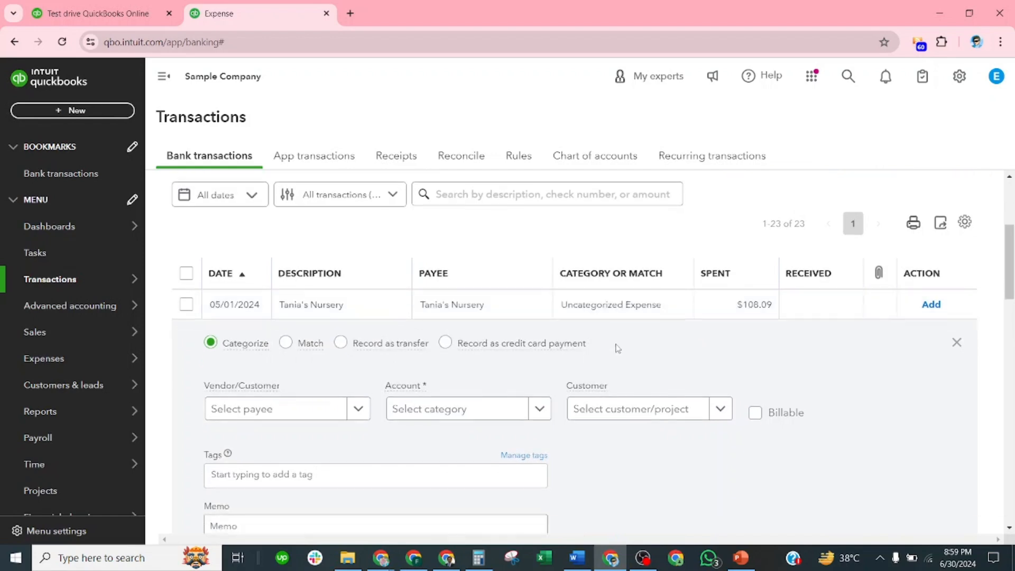
scroll(589, 306, up, 4)
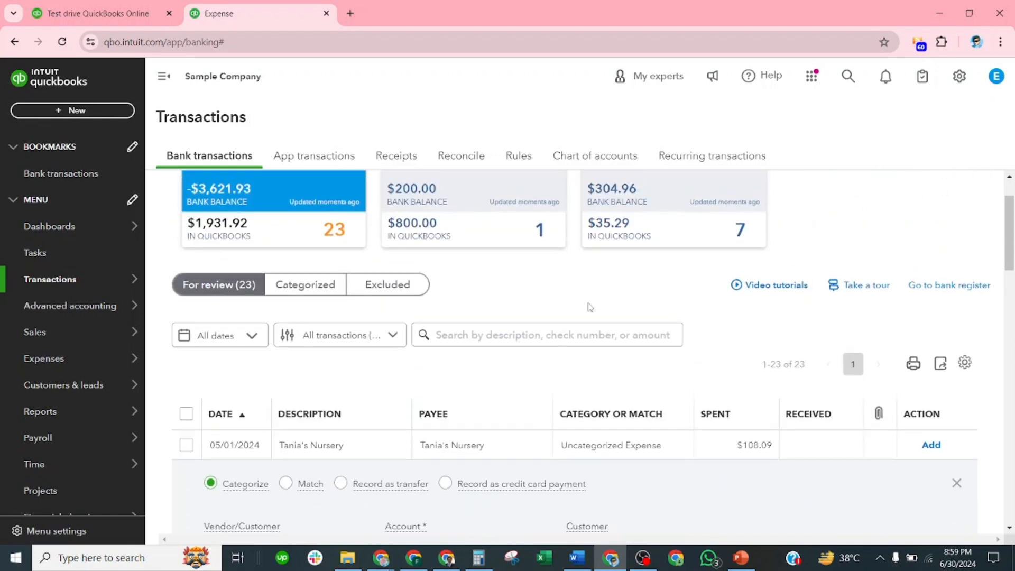
scroll(284, 226, up, 2)
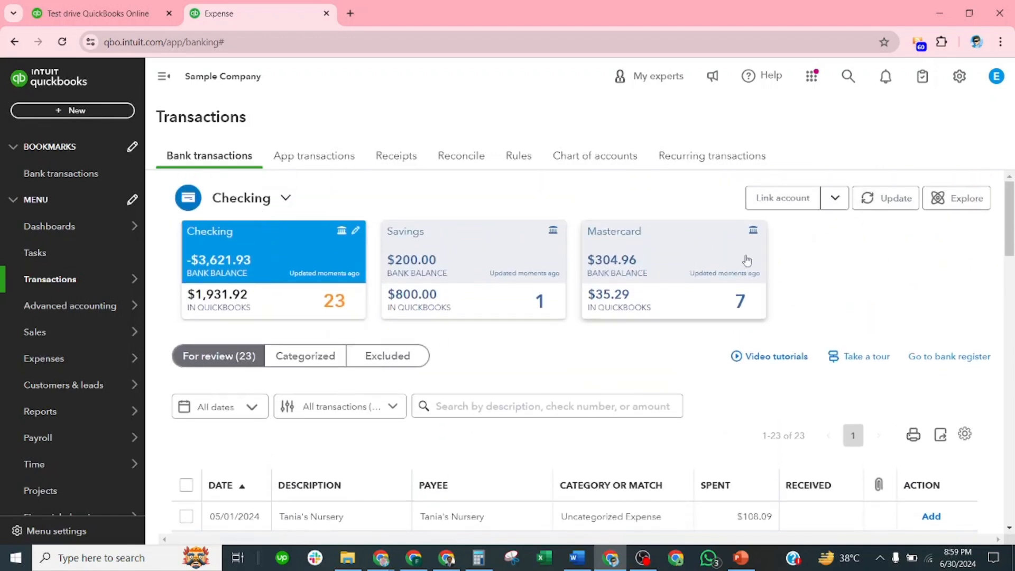
scroll(750, 296, down, 3)
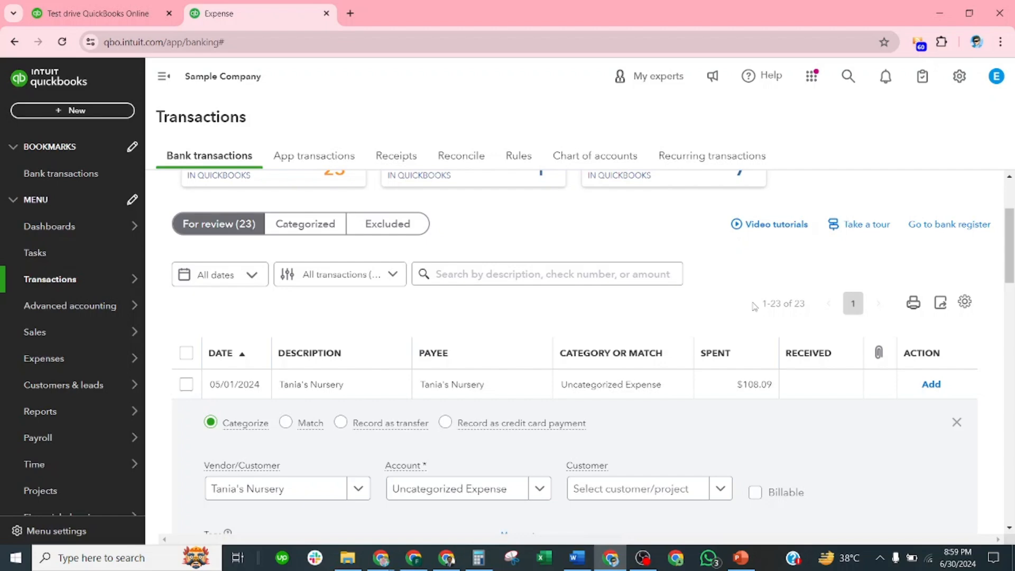
scroll(751, 309, down, 3)
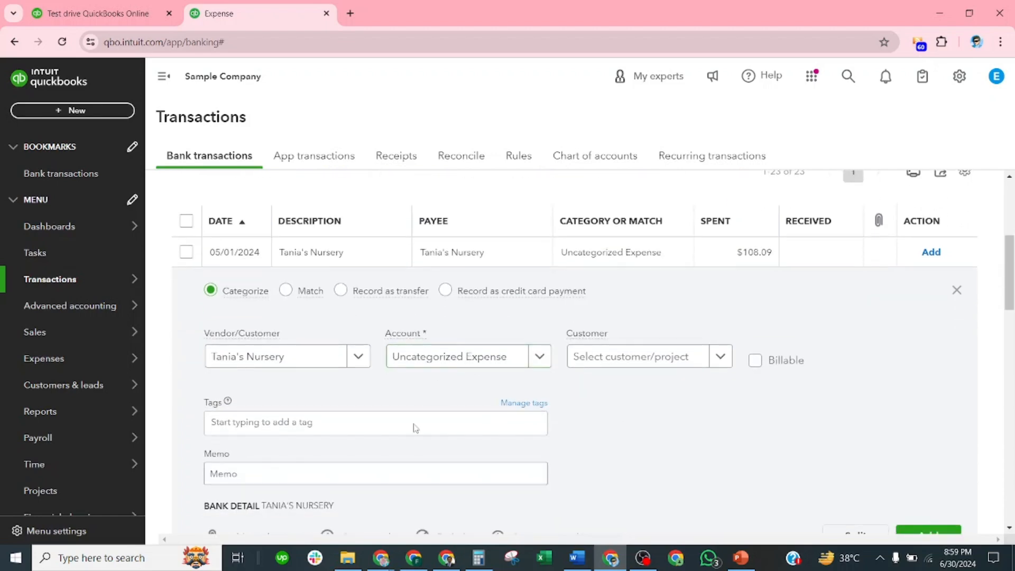
scroll(410, 420, down, 2)
scroll(398, 410, down, 1)
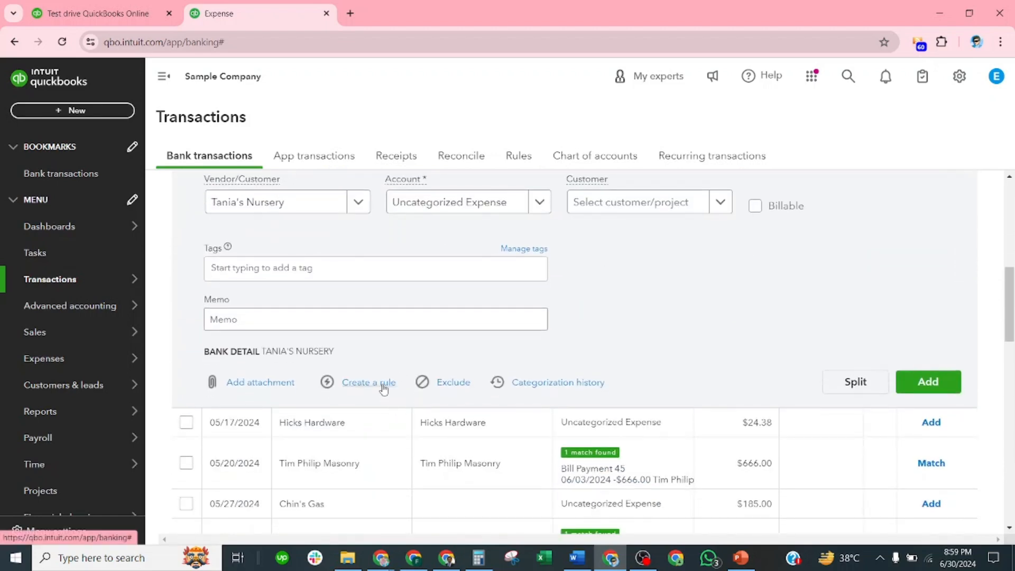
click(385, 385)
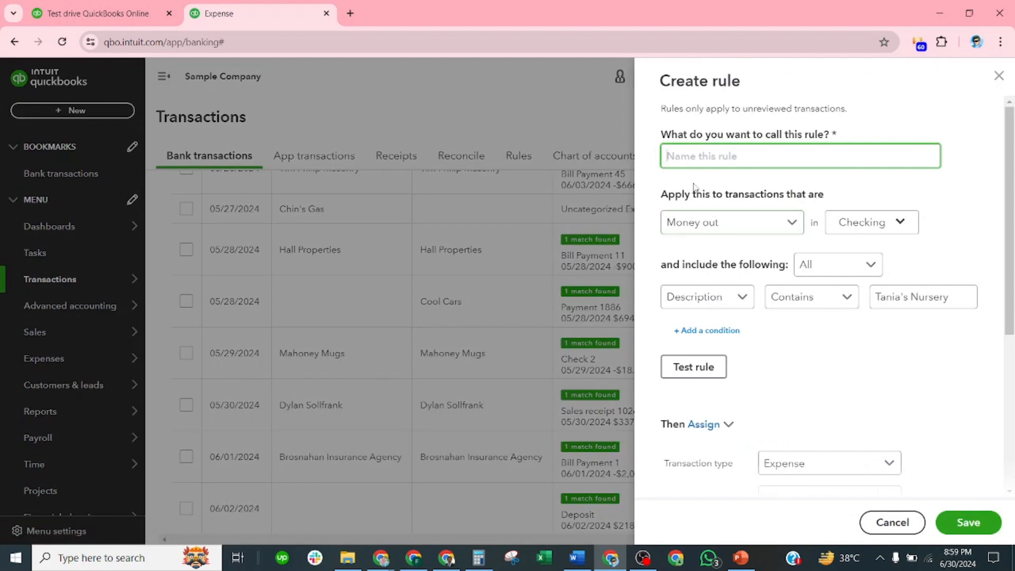
Name the new bank rule Tania Nursery.
text(Ta)
text(n)
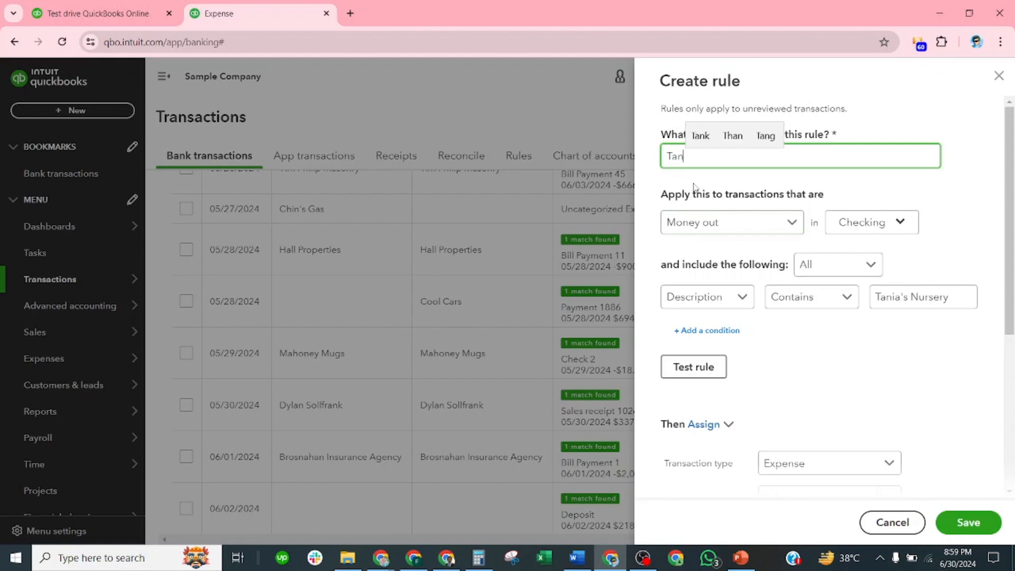
text(ia Nursery)
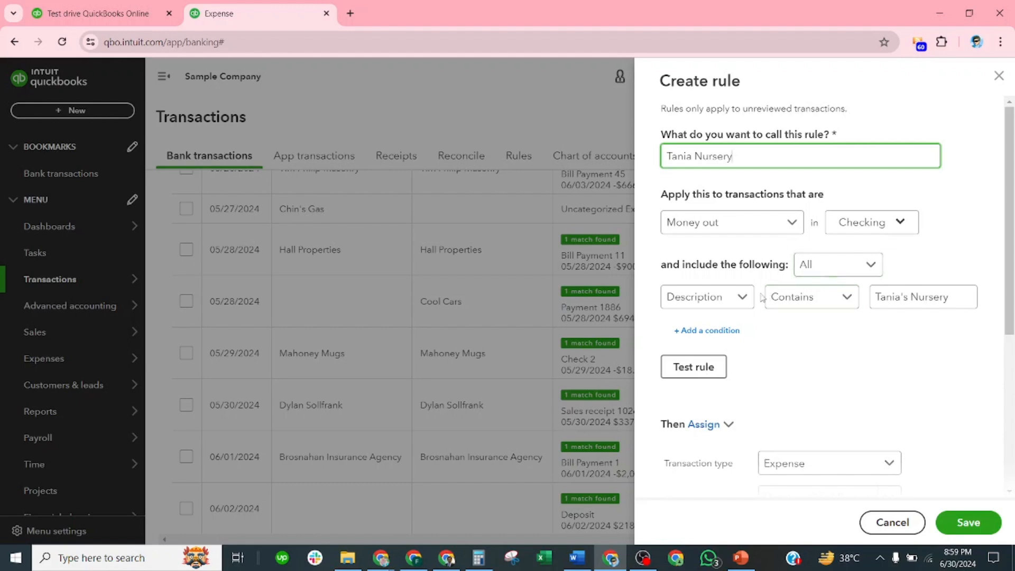
Change the rule's condition so that it checks whether the bank text contains Tania's Nursery.
click(742, 298)
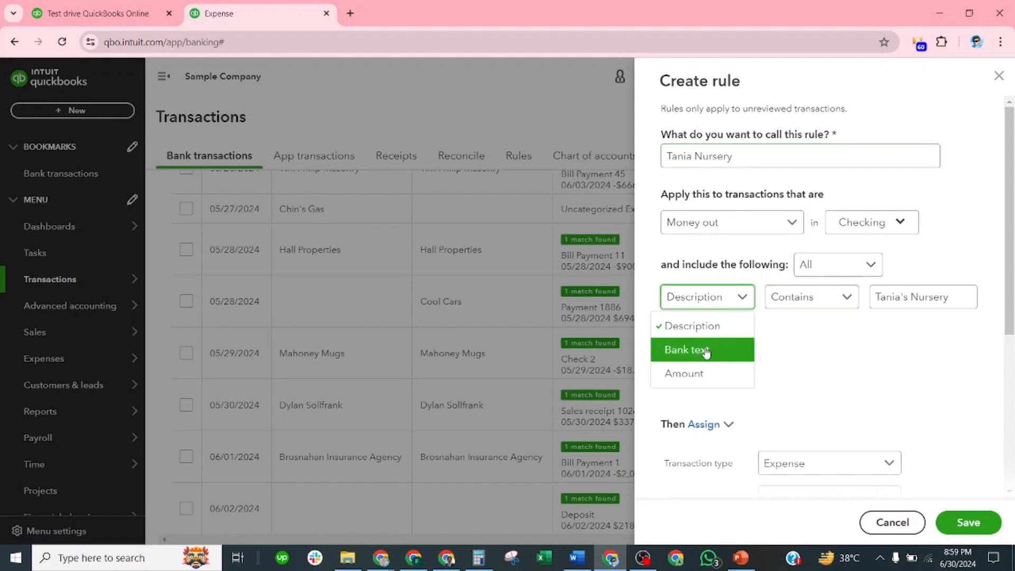
click(706, 351)
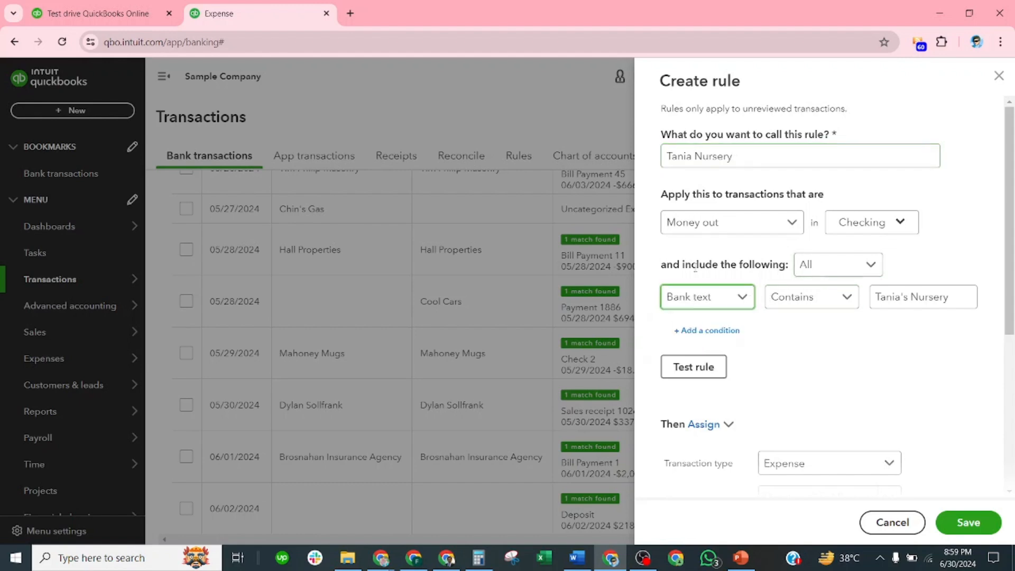
drag(696, 157, 654, 153)
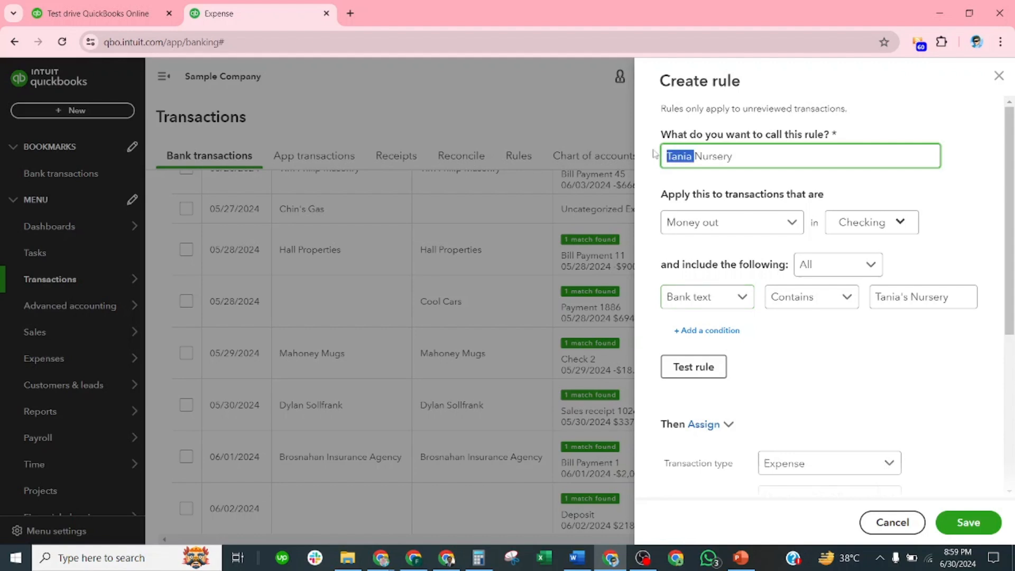
click(894, 300)
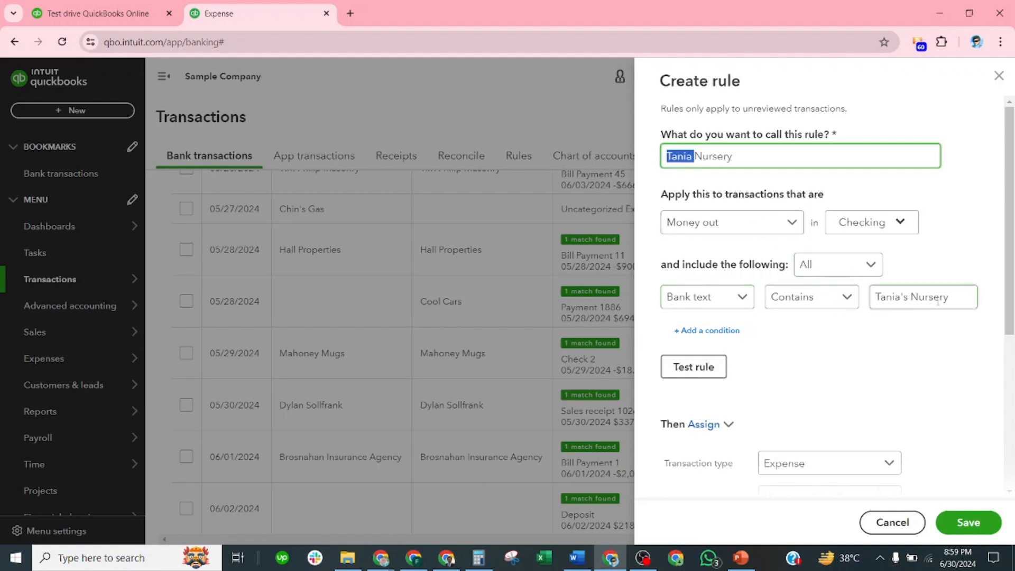
scroll(893, 353, down, 1)
scroll(885, 238, up, 1)
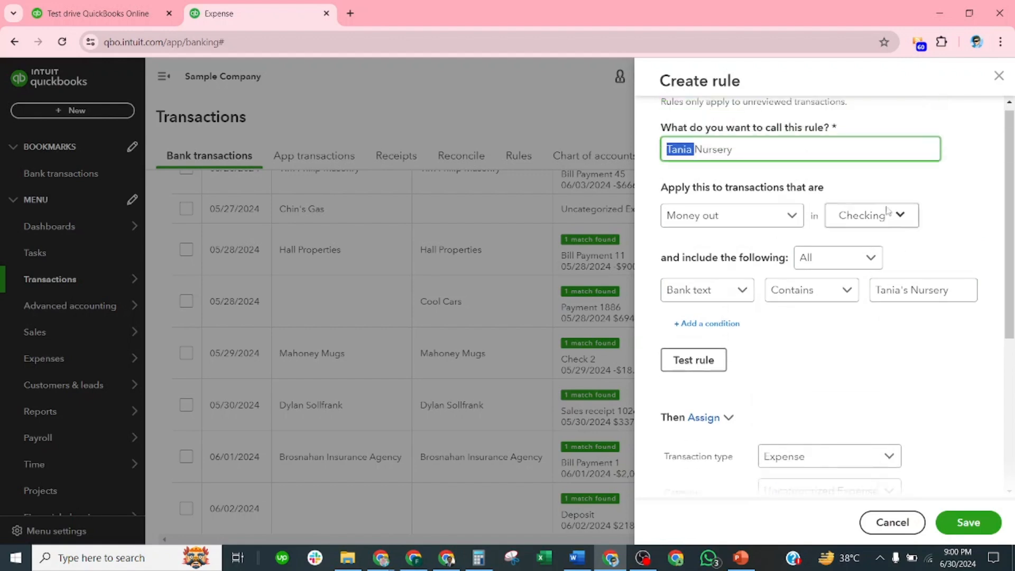
Apply the rule to the Mastercard account as well as Checking.
click(899, 222)
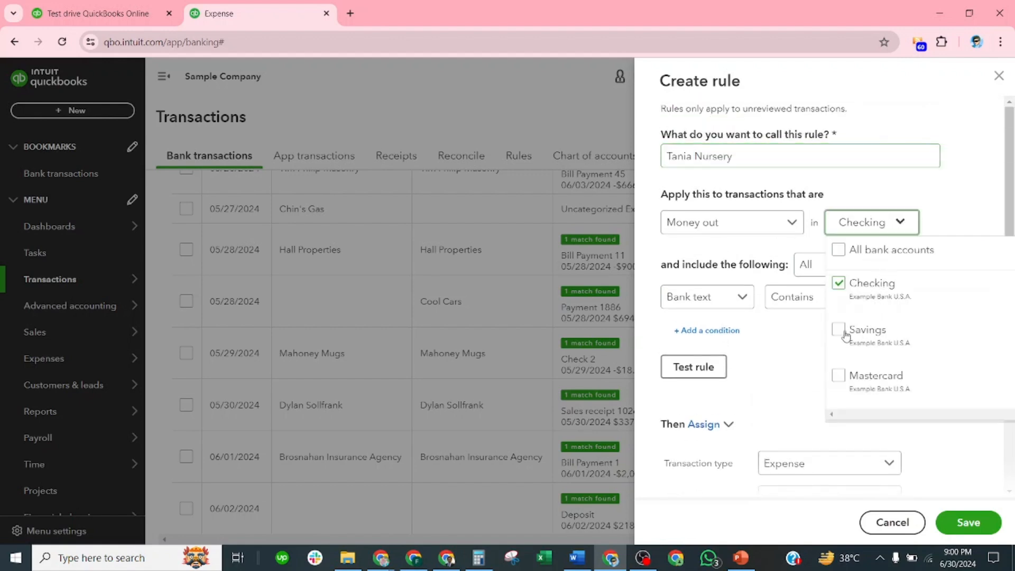
click(839, 375)
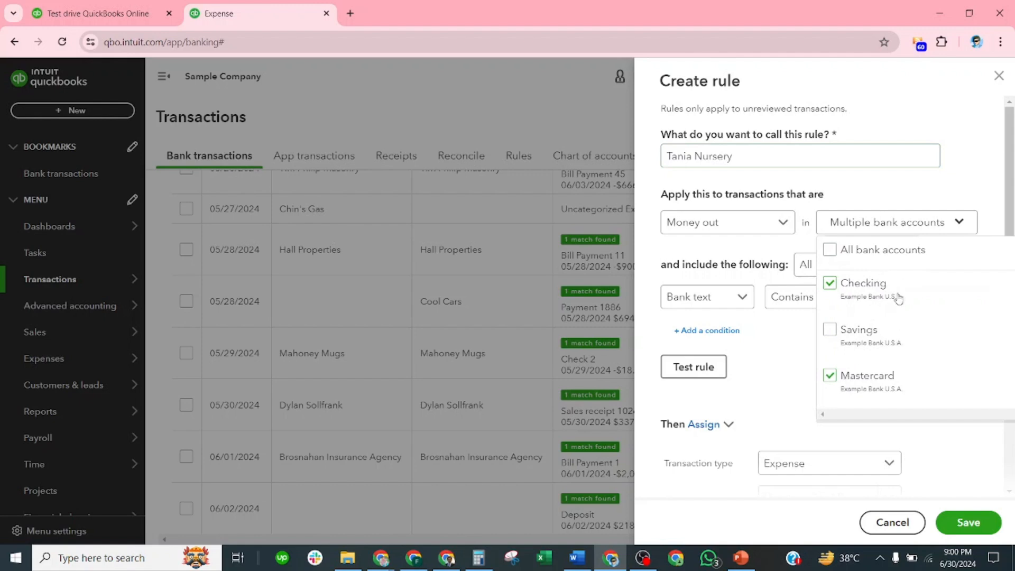
click(794, 360)
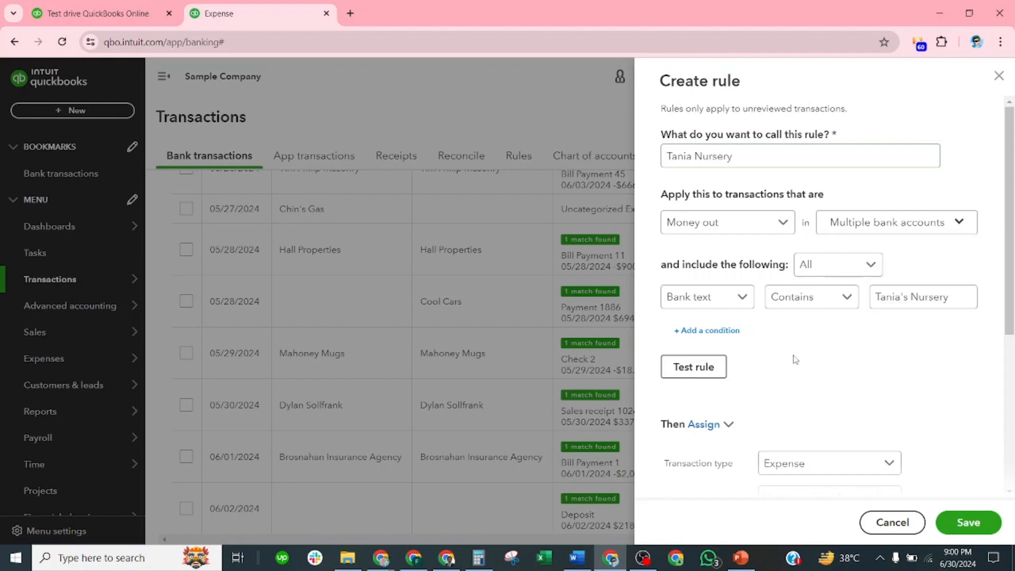
Assign the Installation category under Job Expenses: Cost of Labor in the rule and save the rule.
scroll(751, 309, down, 1)
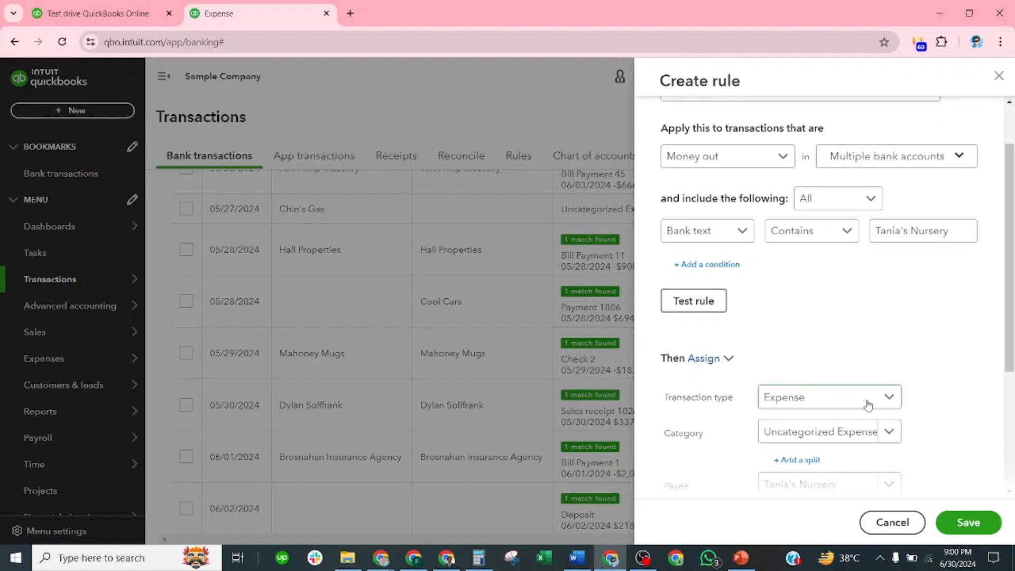
click(871, 435)
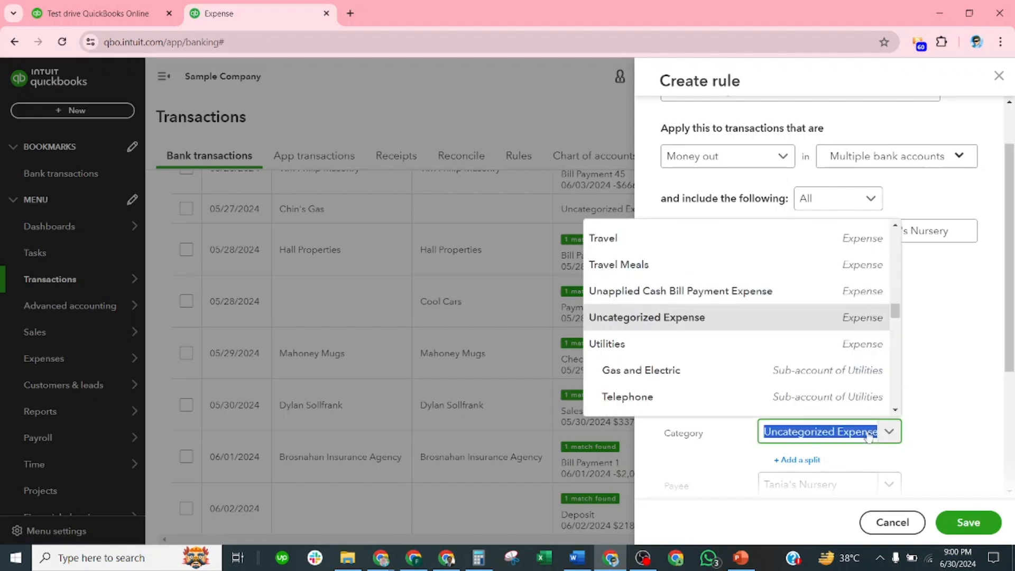
text(job )
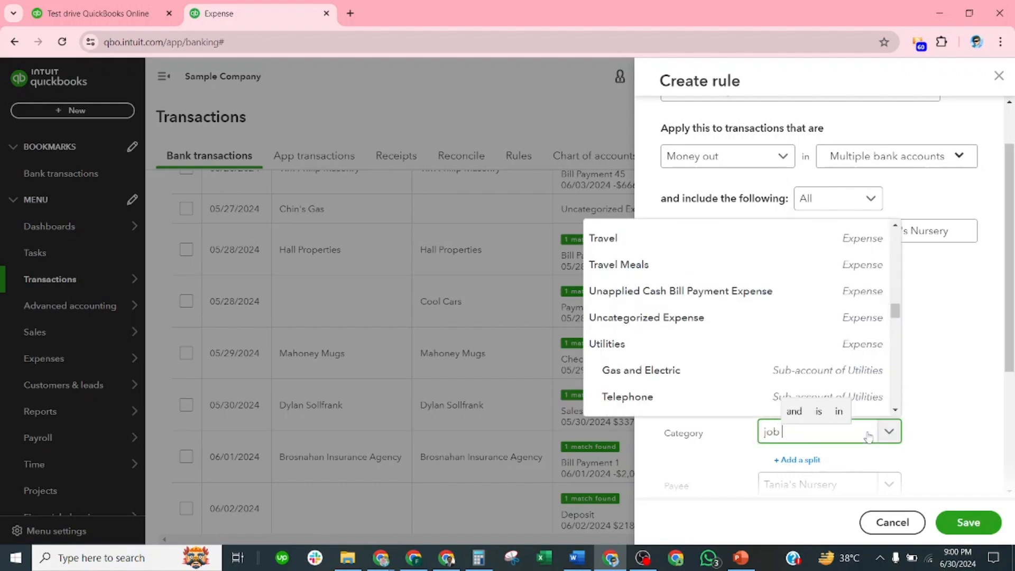
text(cost)
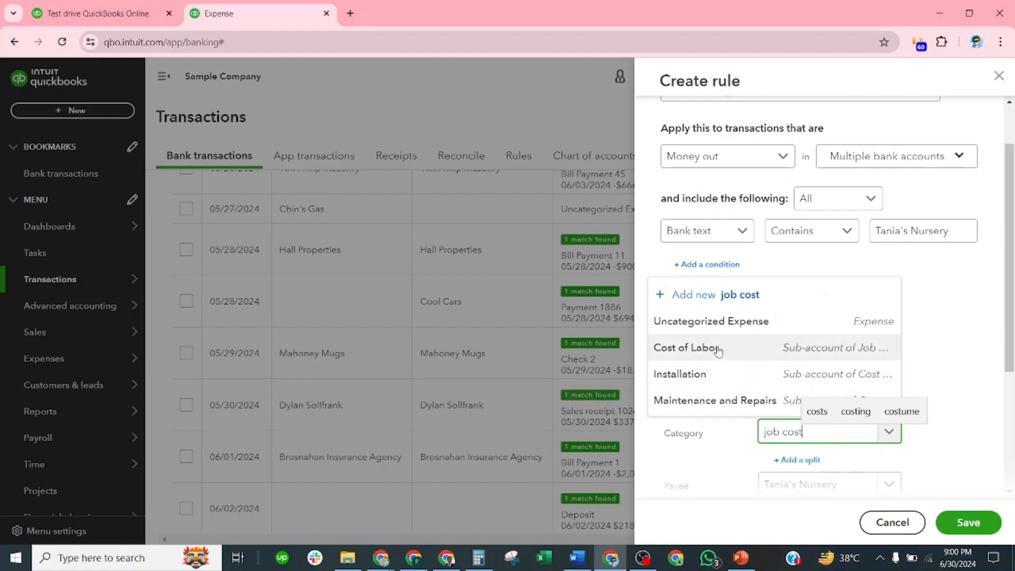
click(722, 368)
scroll(964, 357, down, 4)
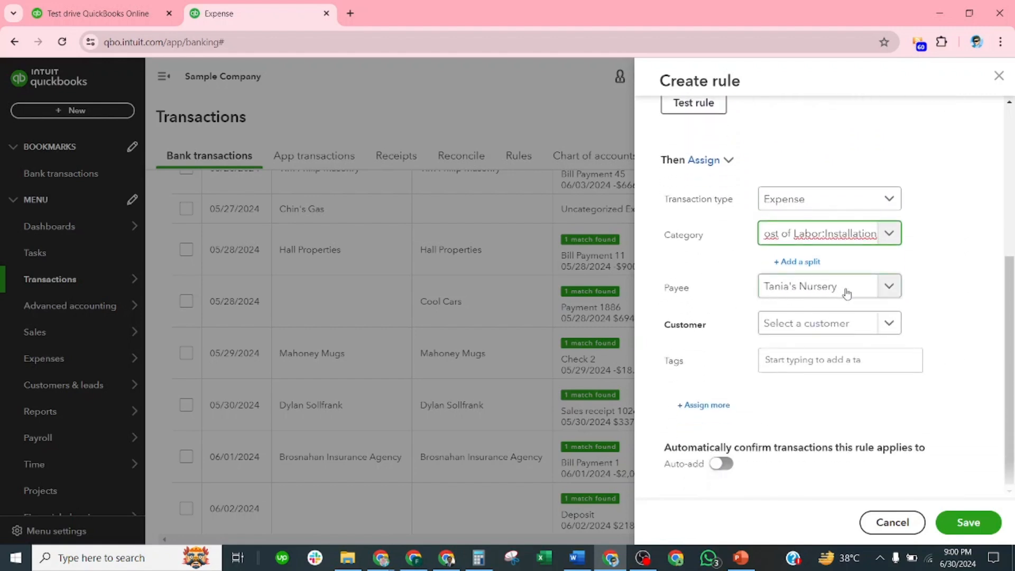
scroll(742, 386, down, 1)
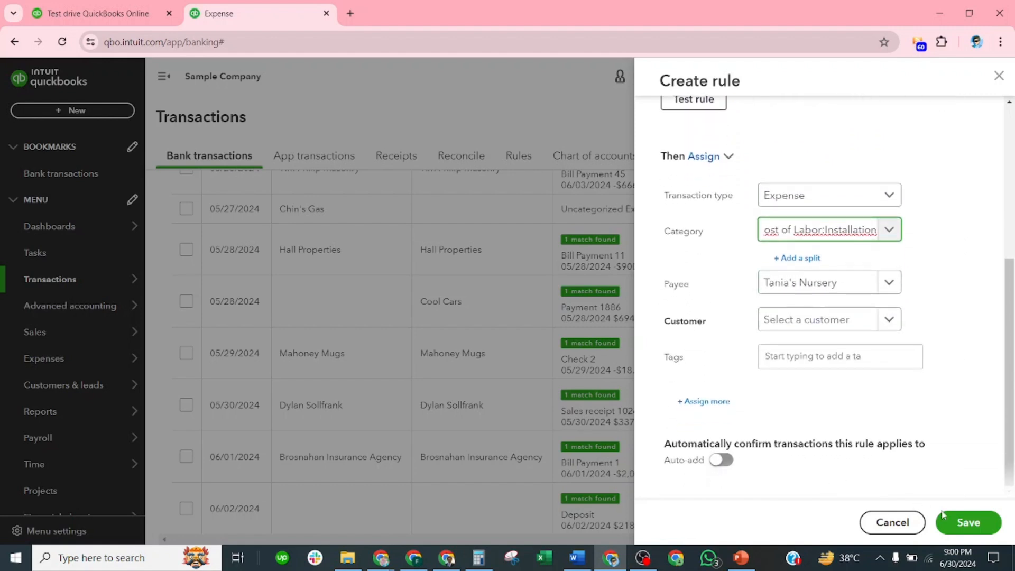
click(970, 523)
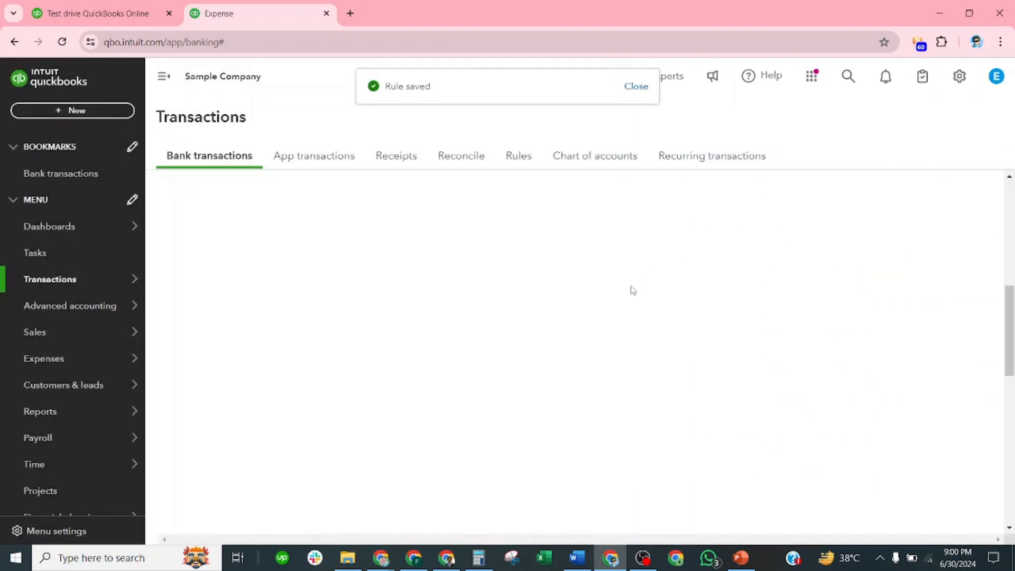
Review the details of the 05/01/2024 Tania's Nursery transaction, including the applied rule, and close them.
scroll(619, 296, up, 4)
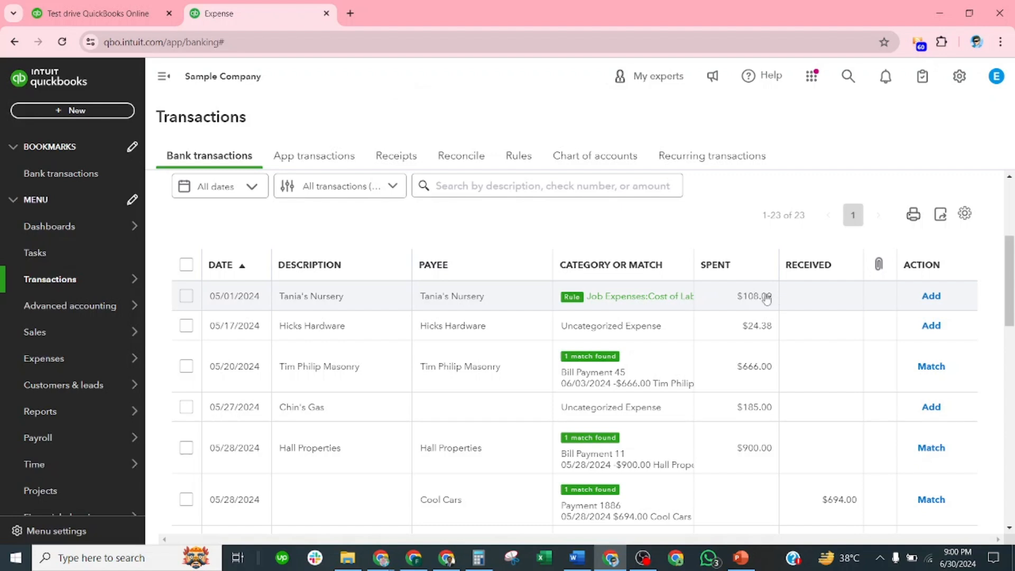
click(798, 297)
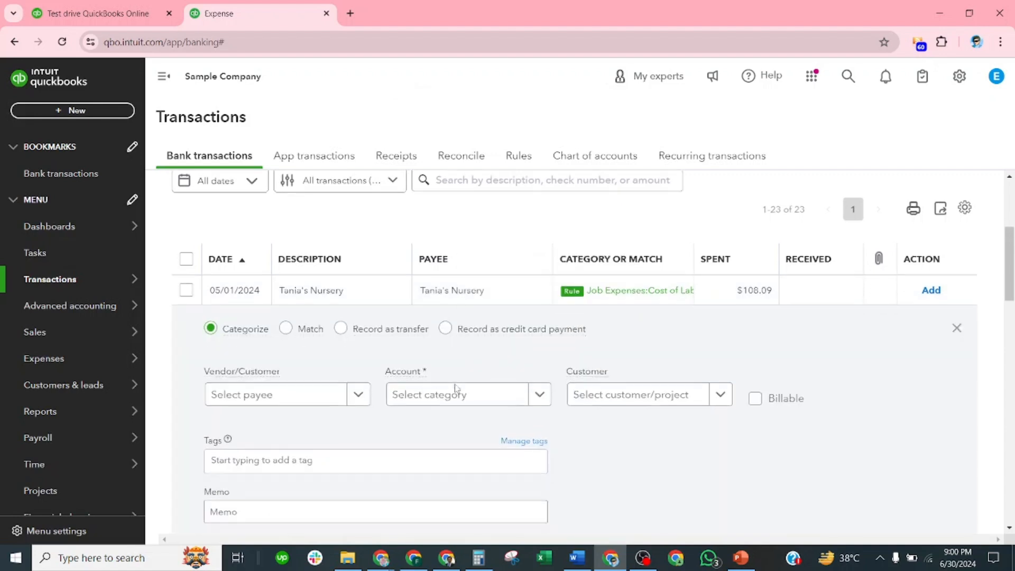
scroll(422, 344, down, 2)
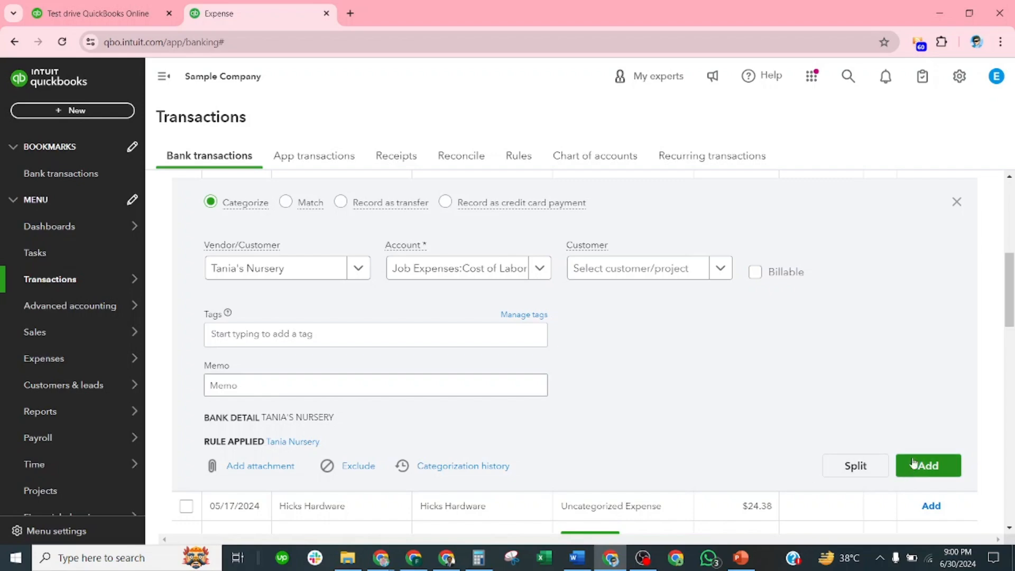
scroll(904, 407, up, 4)
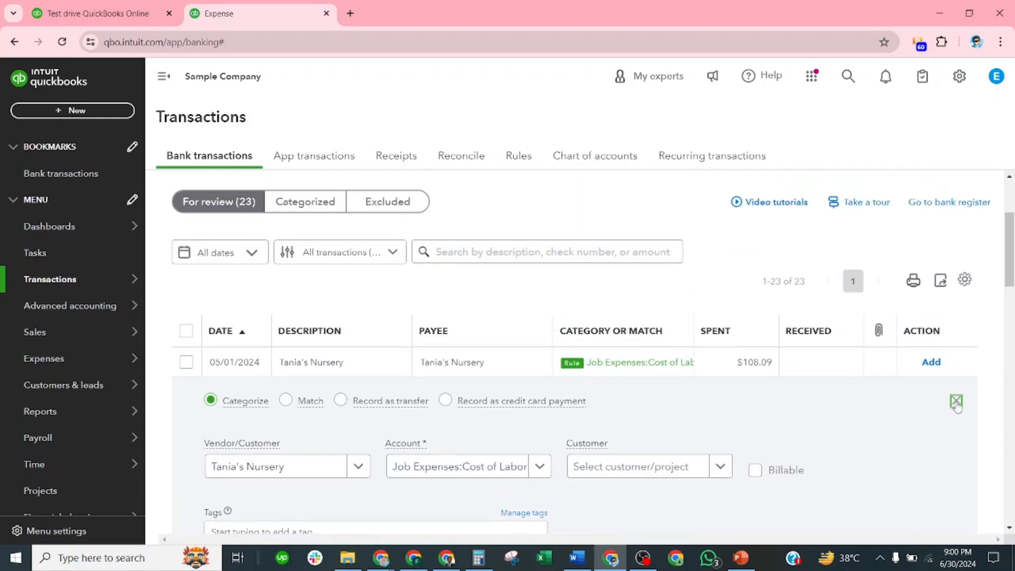
click(956, 399)
Switch to the Mastercard account, review the 05/29/2024 Tania's Nursery transaction and add it to the books.
scroll(640, 384, up, 3)
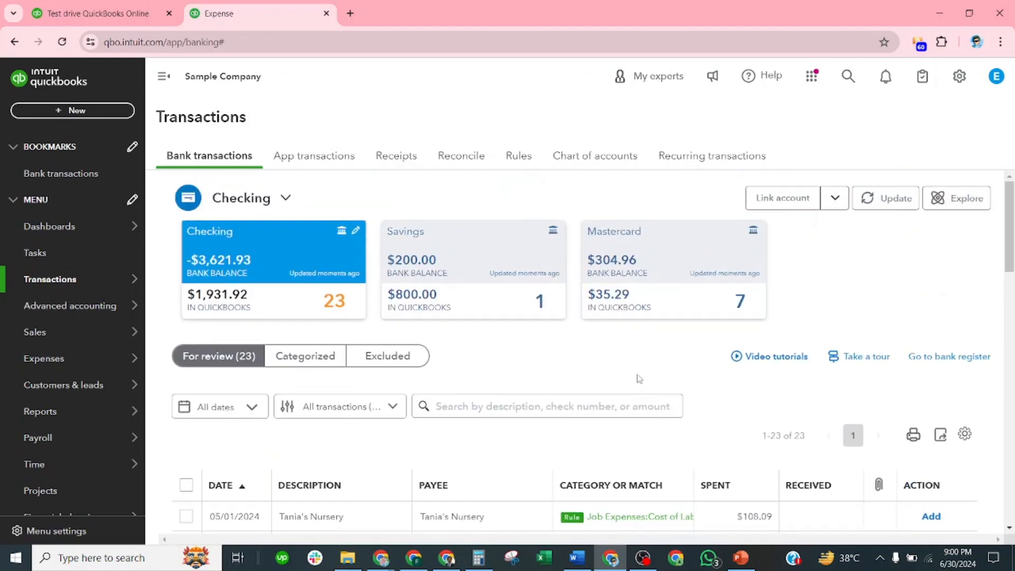
click(682, 270)
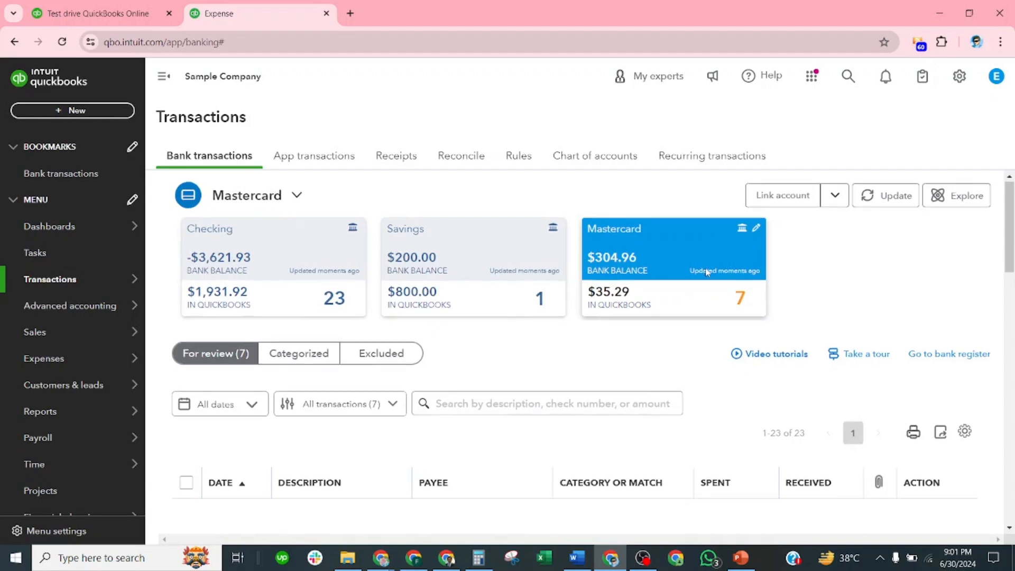
scroll(708, 285, down, 5)
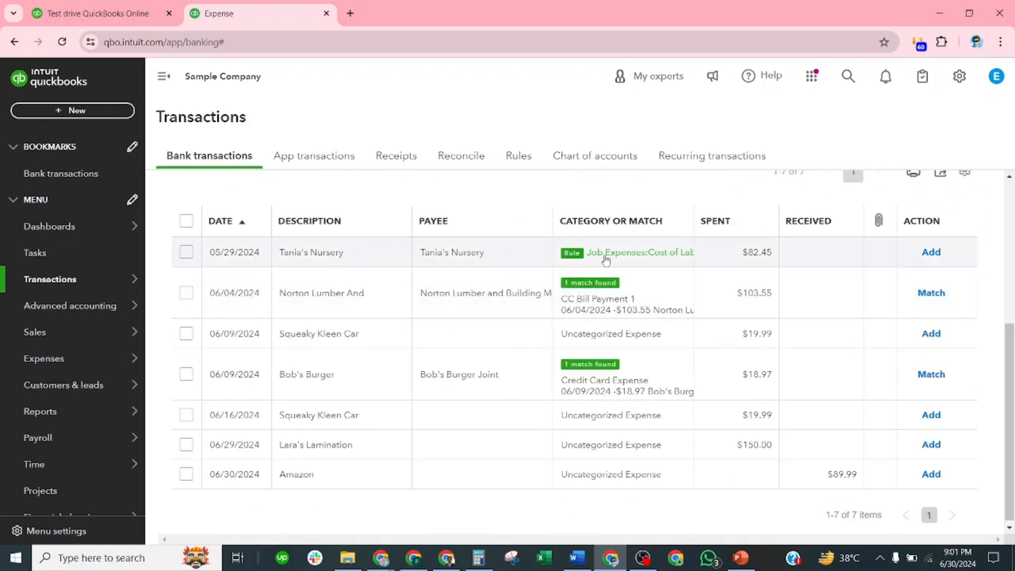
click(681, 251)
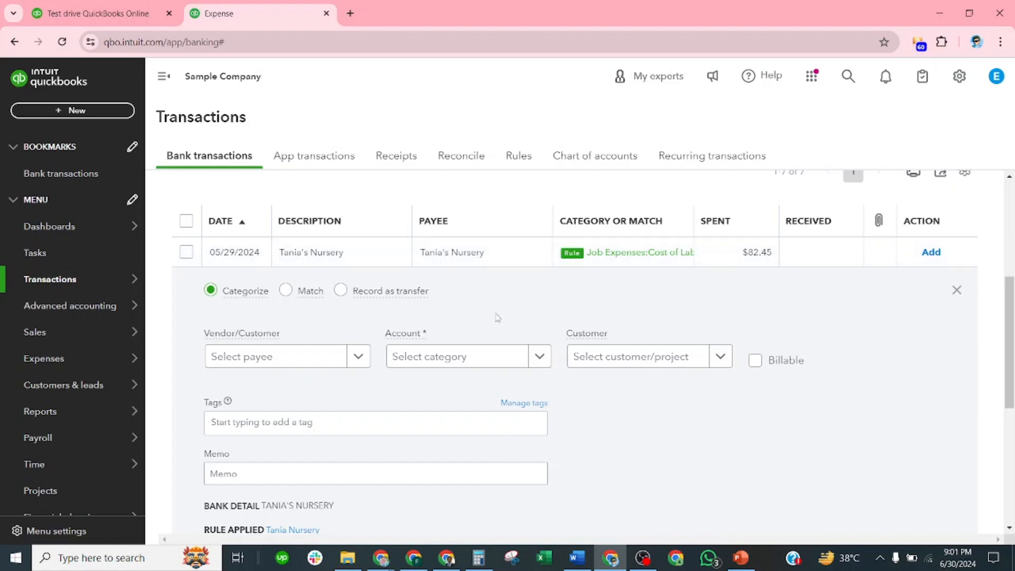
scroll(378, 343, down, 3)
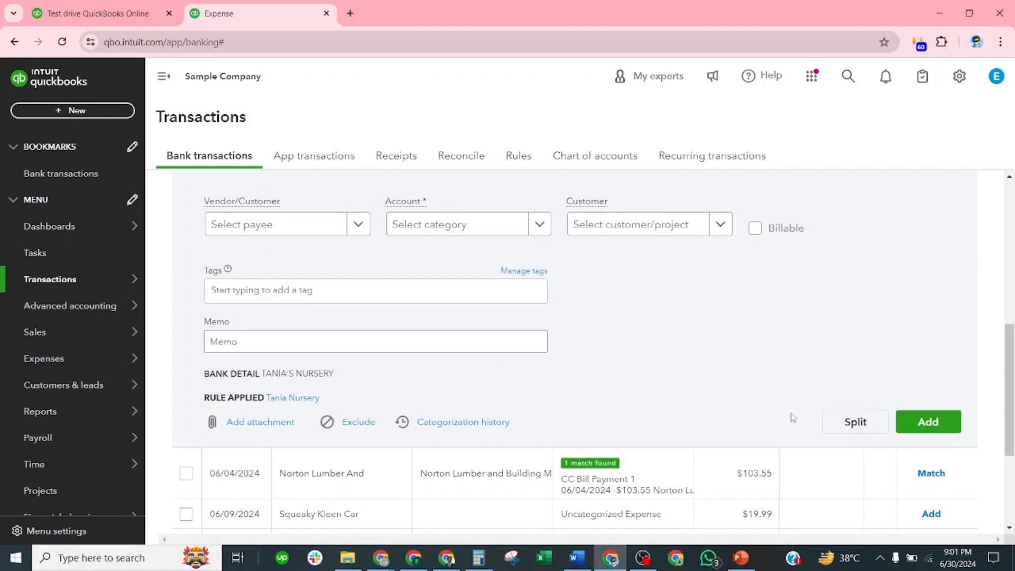
scroll(793, 417, up, 4)
click(956, 380)
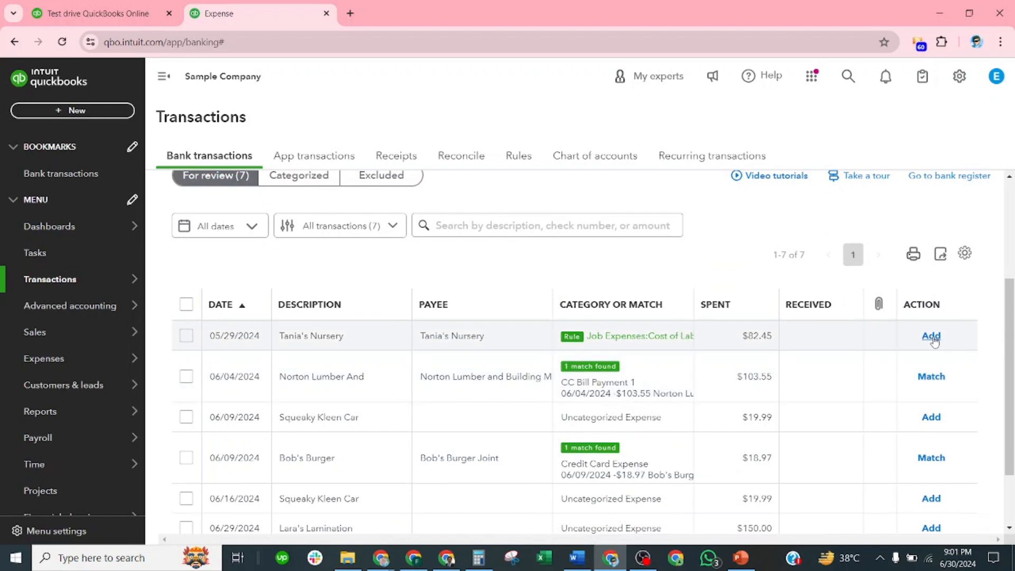
click(930, 336)
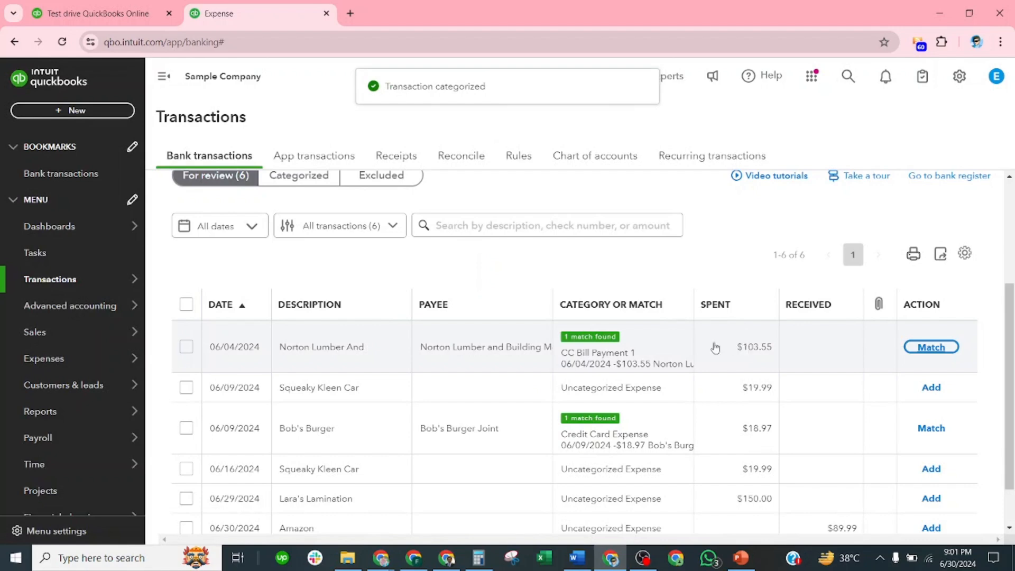
Return to the Checking account and add the 05/01/2024 Tania's Nursery transaction to the books.
scroll(661, 327, up, 4)
click(317, 286)
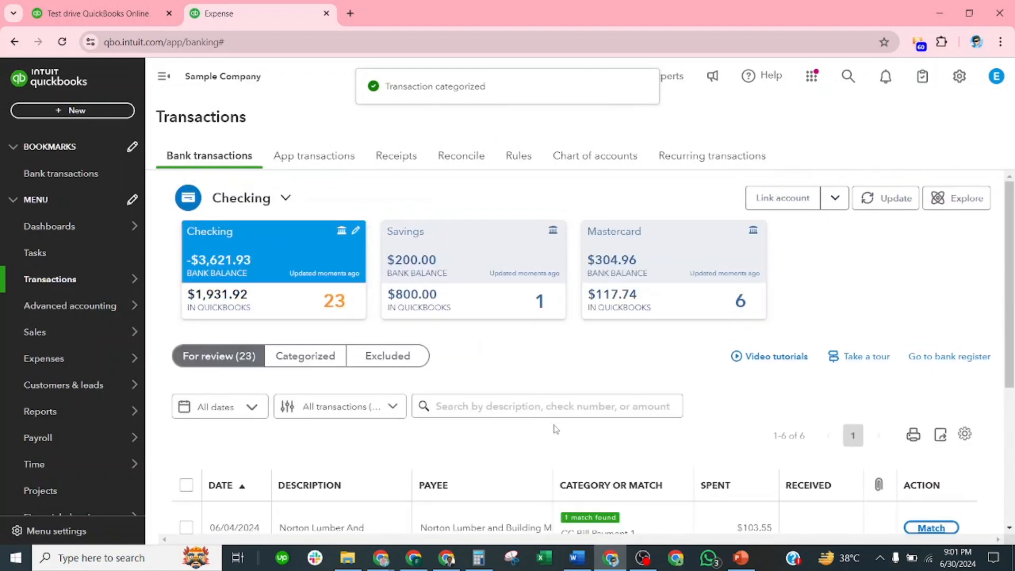
scroll(558, 429, down, 2)
scroll(560, 429, down, 4)
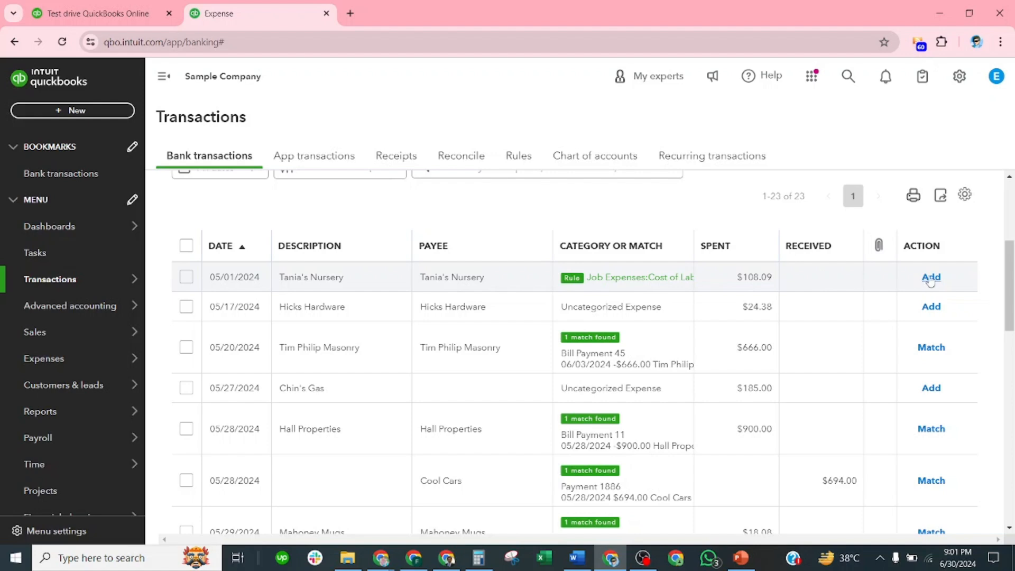
click(932, 278)
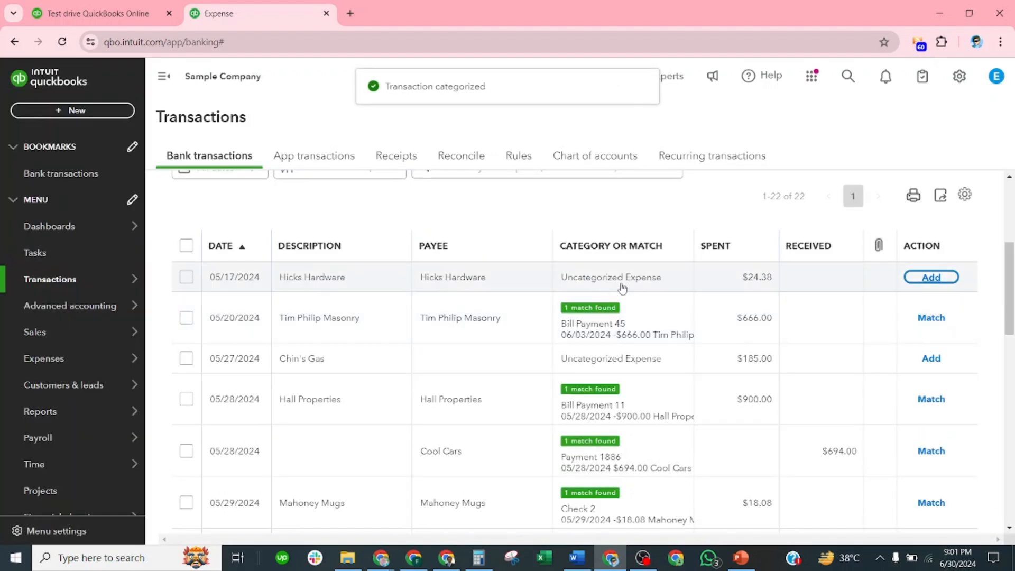
Expand the 05/17/2024 Hicks Hardware transaction and examine its bank detail text.
click(570, 282)
scroll(349, 404, down, 2)
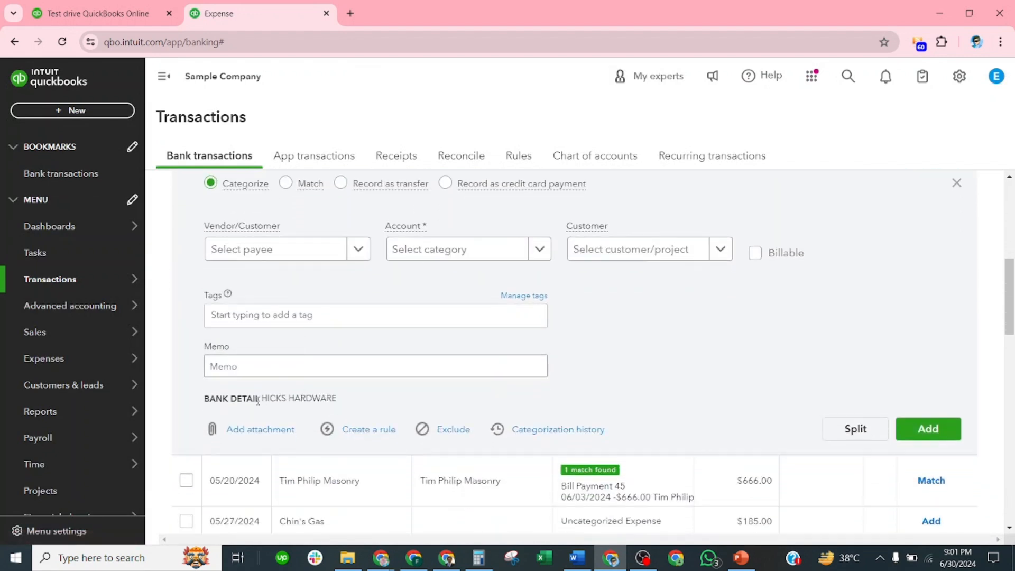
drag(275, 395, 323, 398)
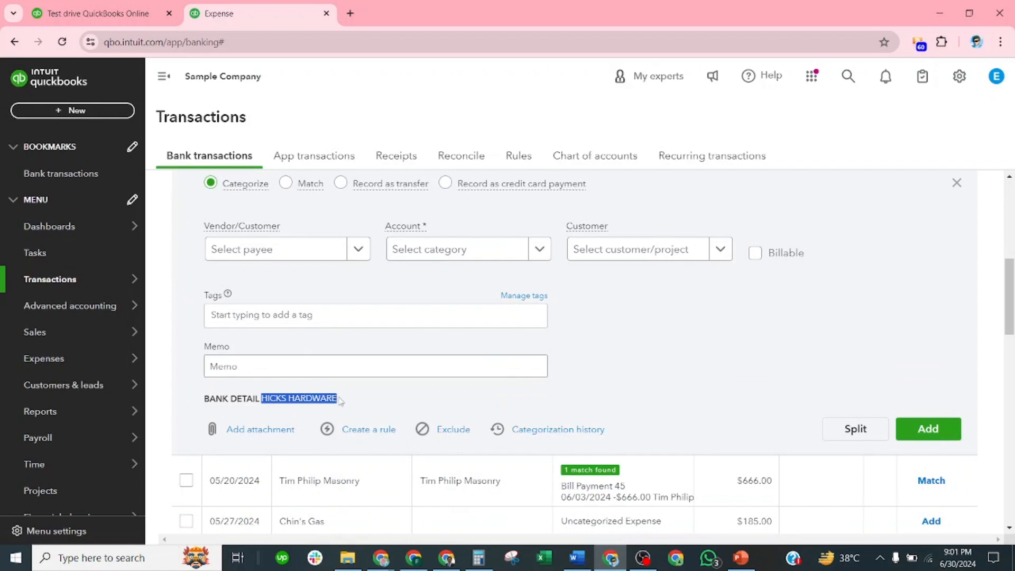
Open the list of bank rules and review each rule's priority, accounts, conditions and settings.
scroll(373, 393, up, 6)
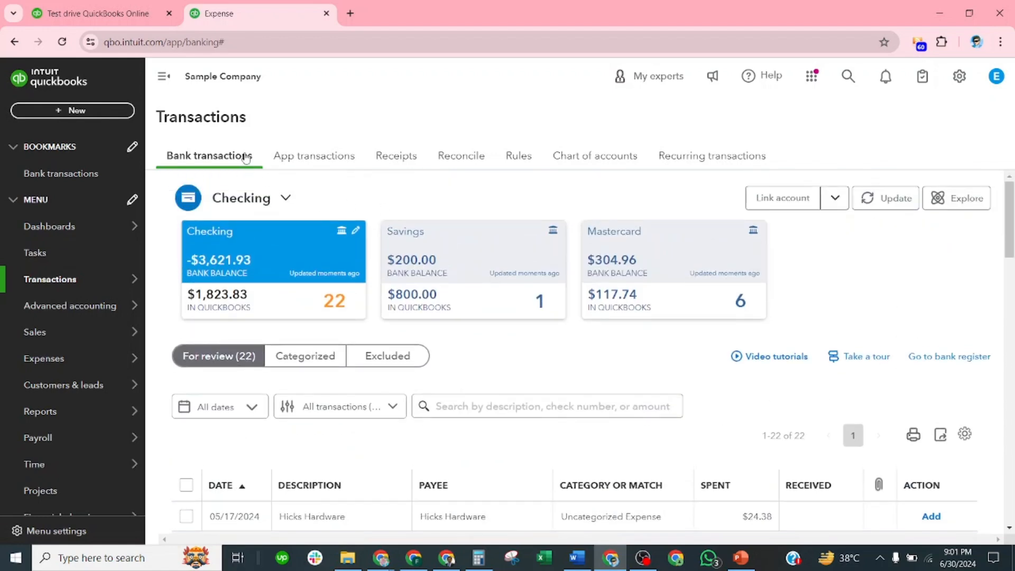
click(517, 160)
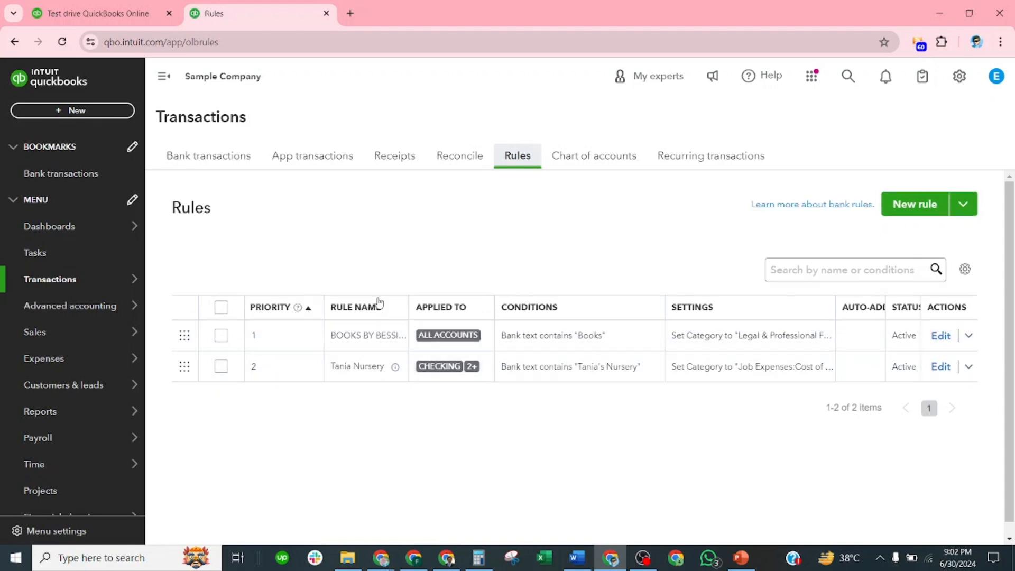
double_click(301, 302)
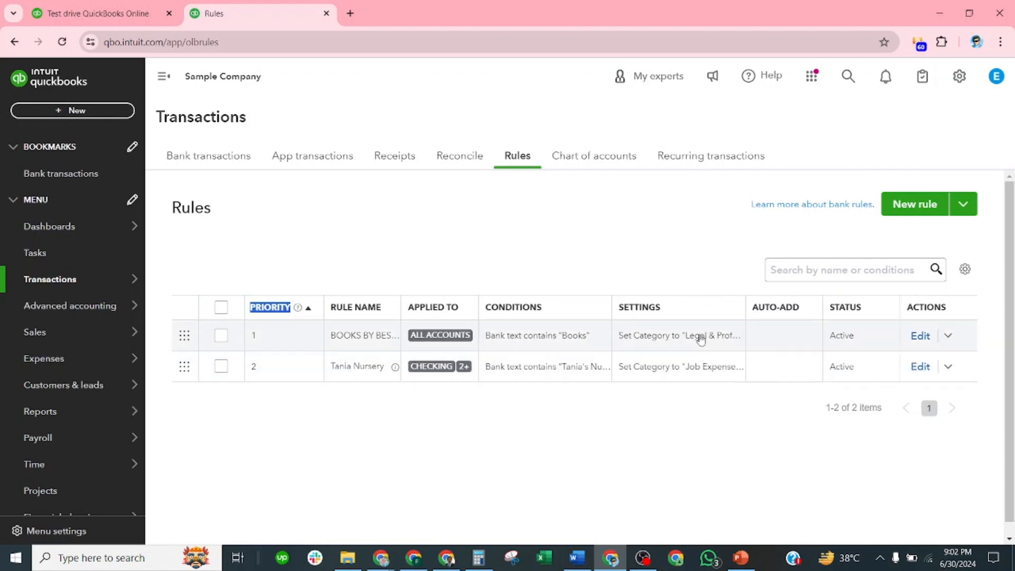
click(776, 458)
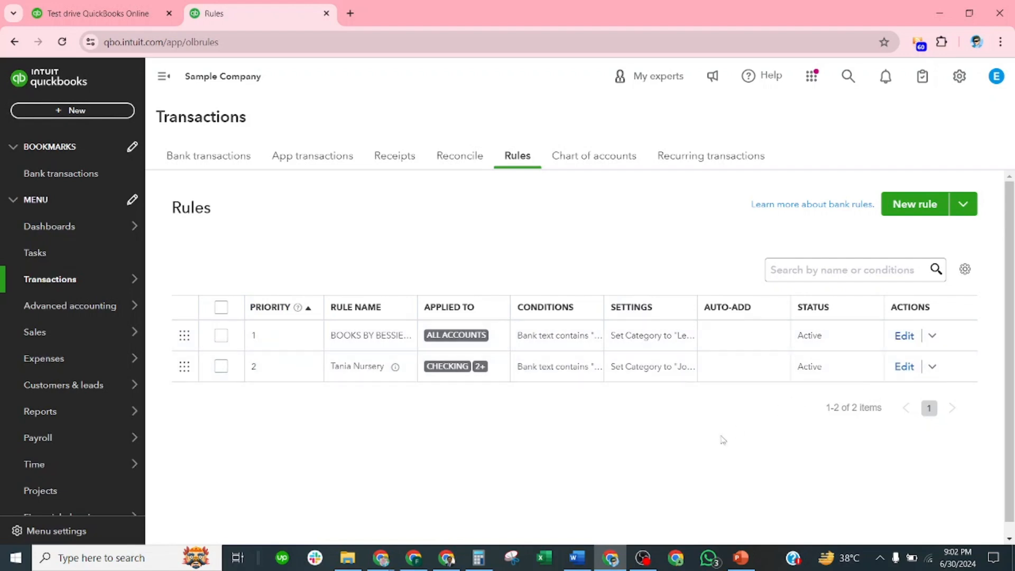
Create a money-out bank rule named HICKS HARDWARE with the condition that the description contains HICKS HARDWARE.
click(924, 209)
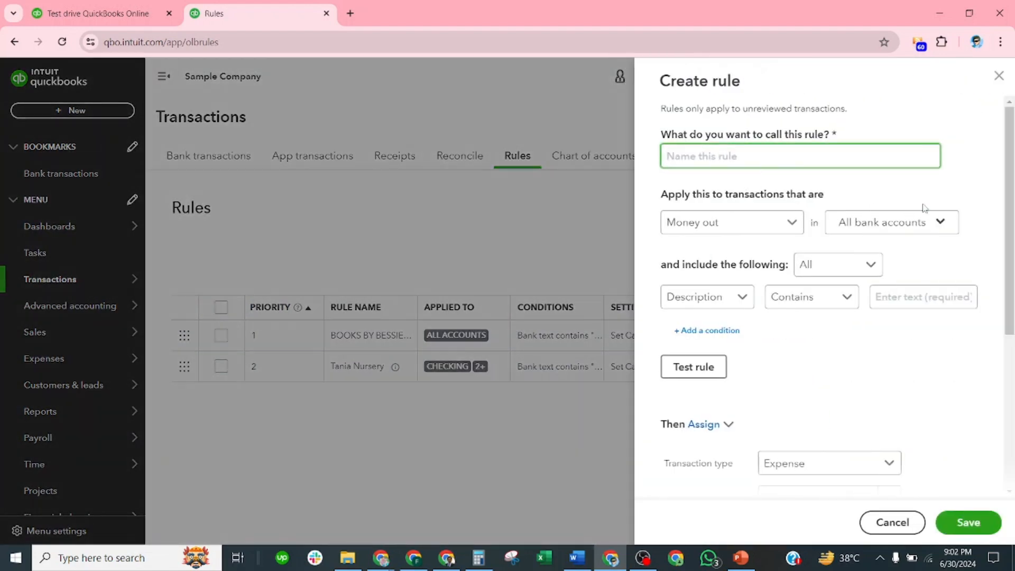
text(HICKS HARDWARE)
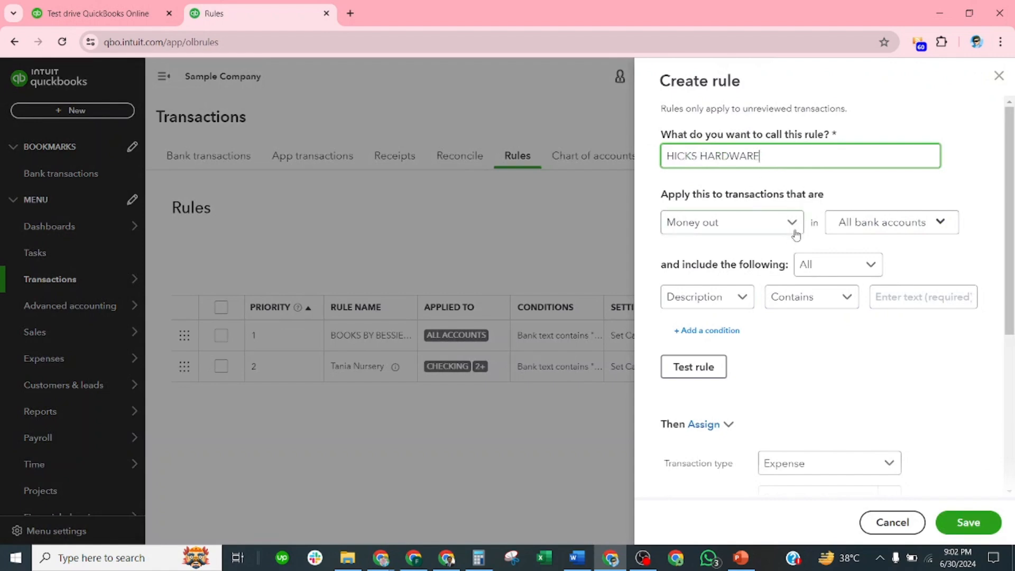
click(905, 298)
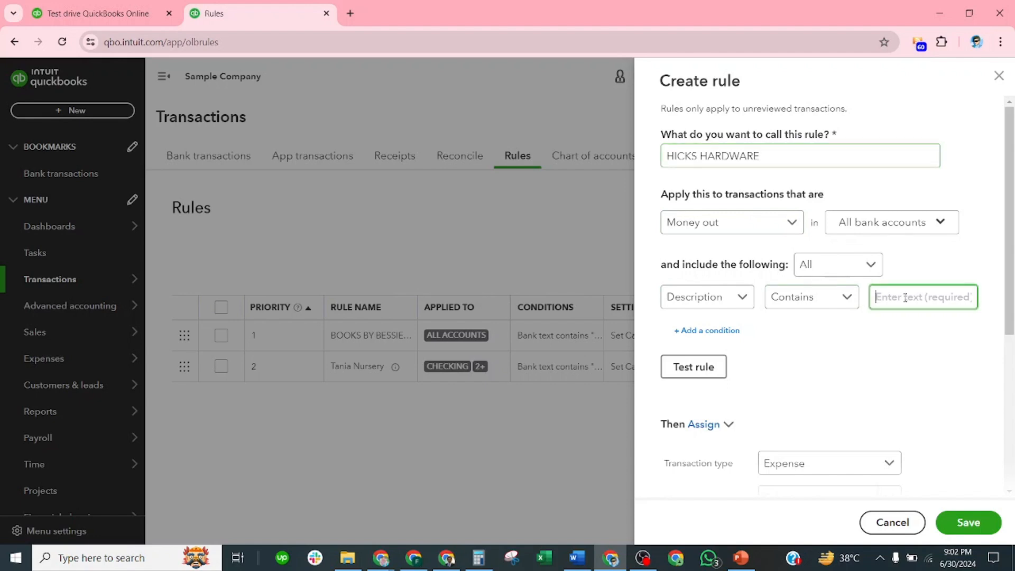
text(HICKS HARDWARE)
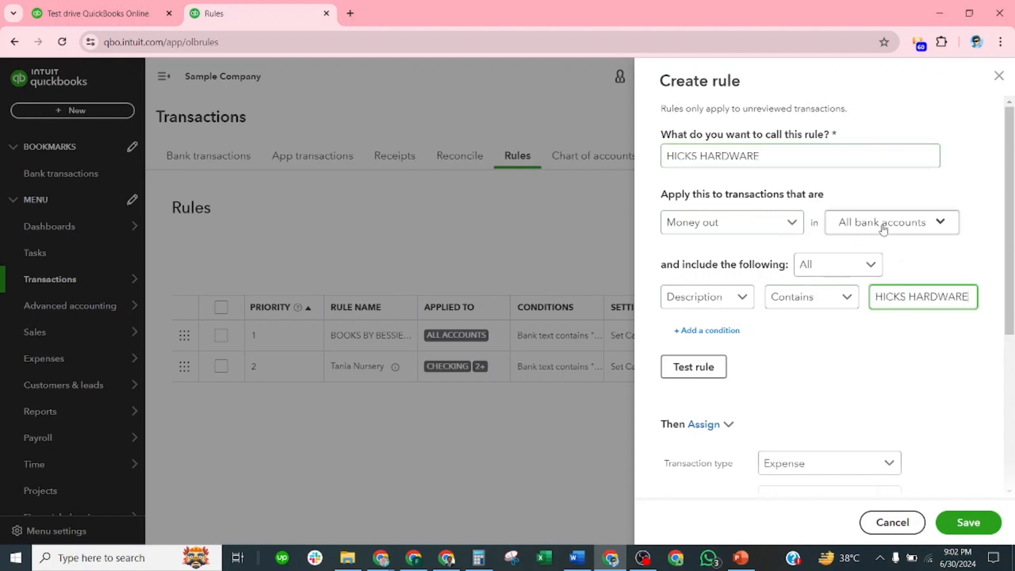
Limit the new HICKS HARDWARE rule to the Checking account only.
click(942, 226)
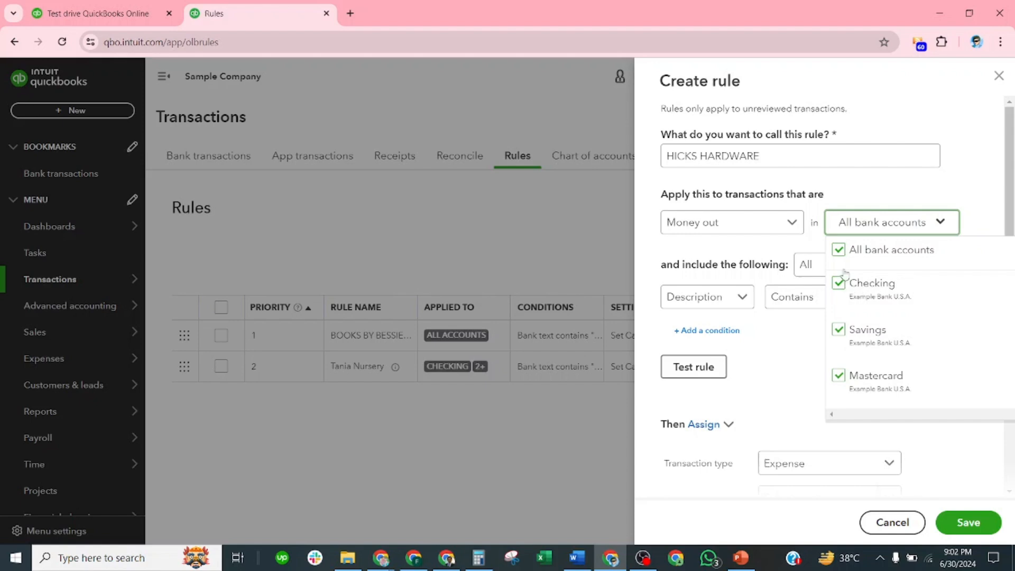
click(838, 249)
click(841, 284)
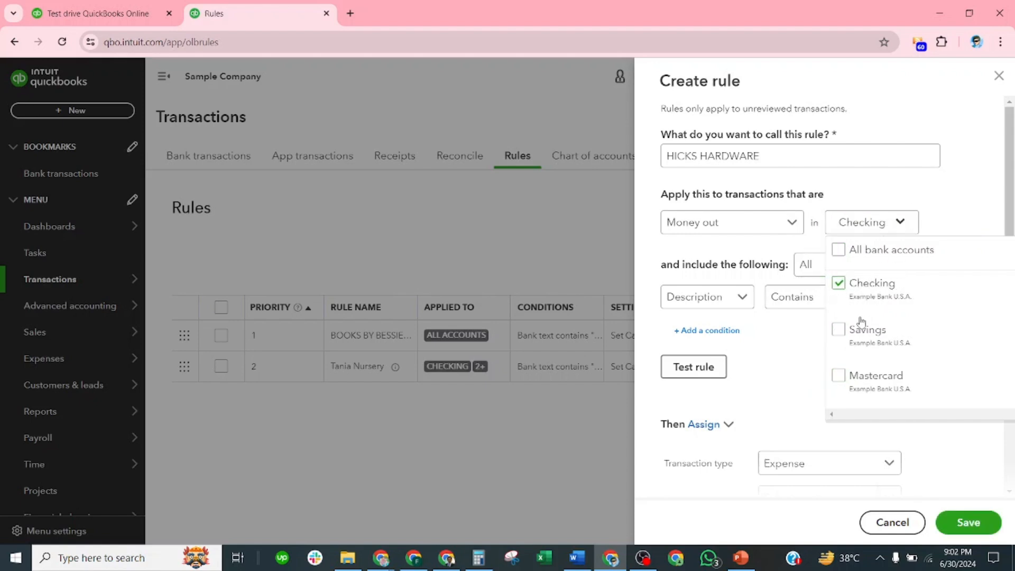
click(786, 353)
click(923, 305)
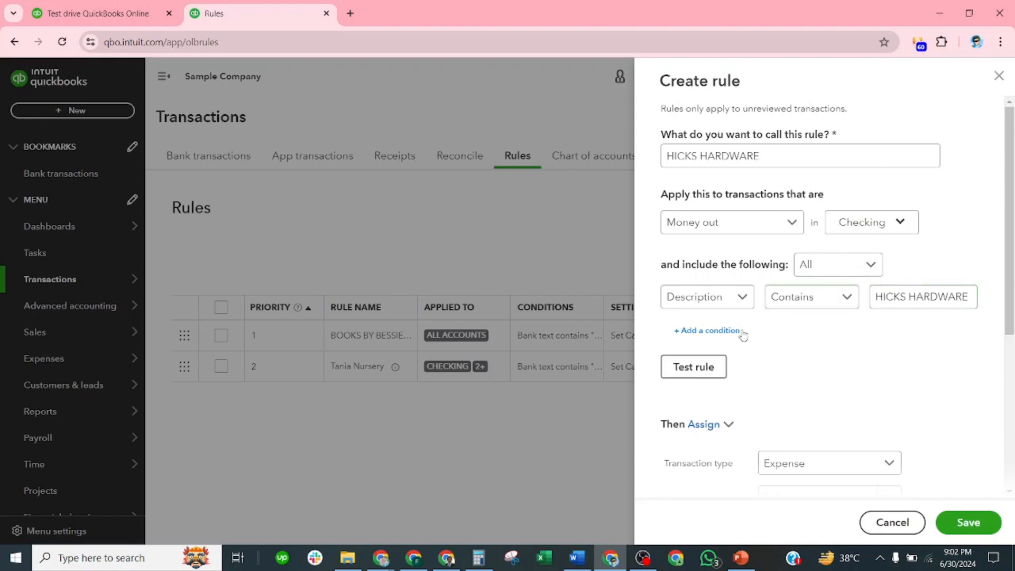
Assign the Job Materials category under Job Expenses in the HICKS HARDWARE rule.
scroll(872, 336, down, 4)
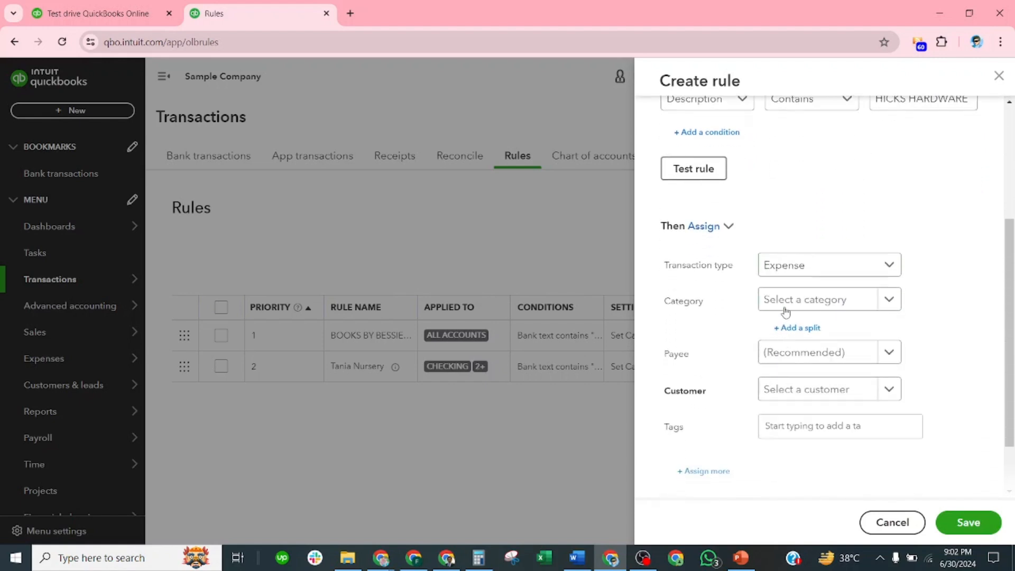
click(846, 300)
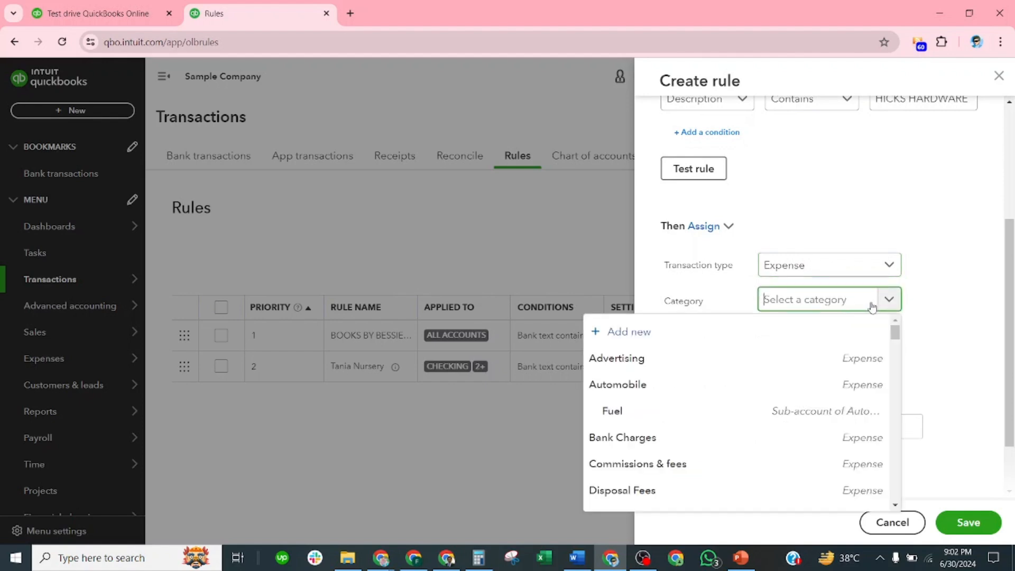
text(job)
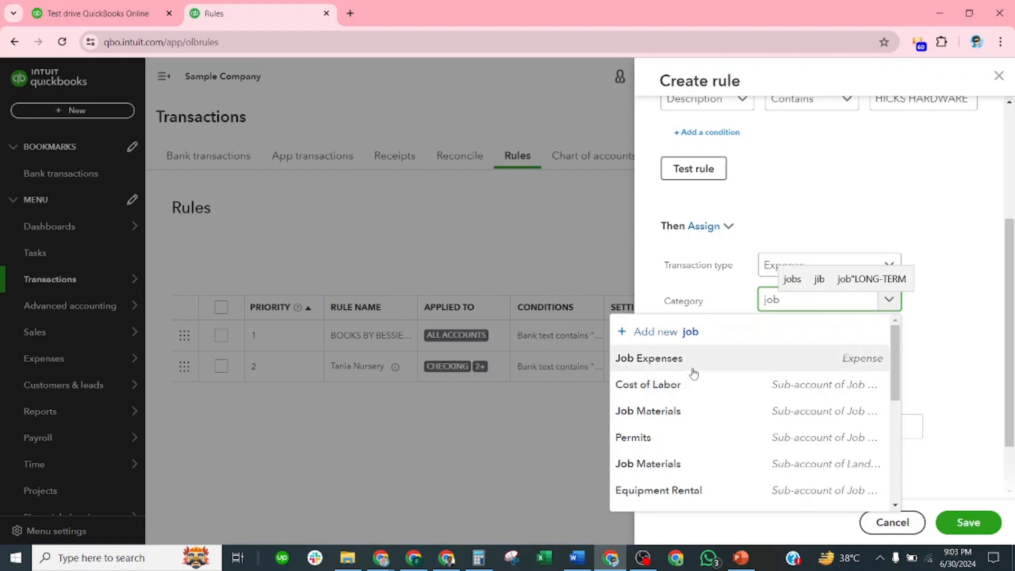
scroll(695, 399, down, 1)
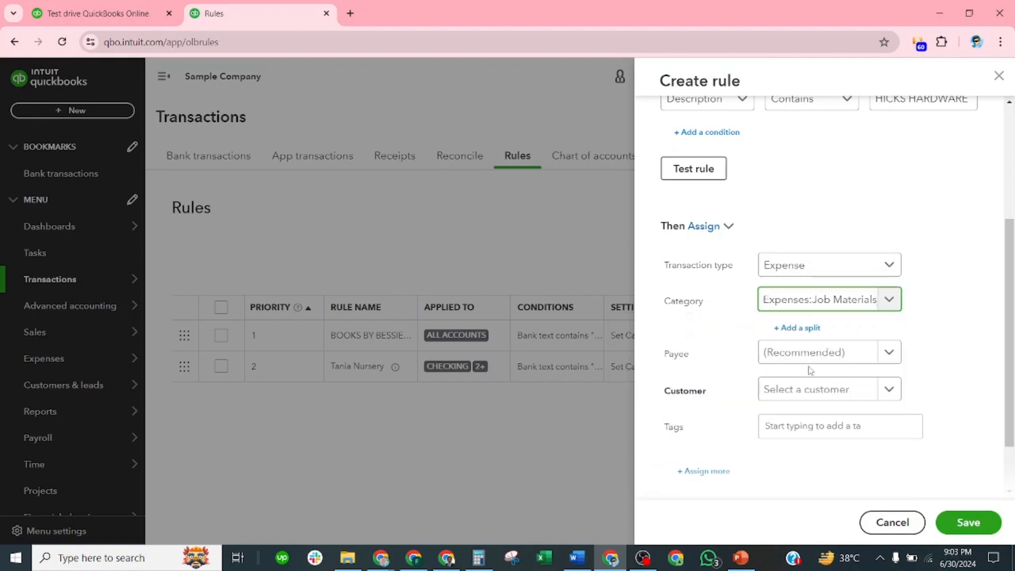
Set HICKS HARDWARE as the rule's payee, check the rule's settings and save it.
scroll(809, 367, down, 2)
click(841, 287)
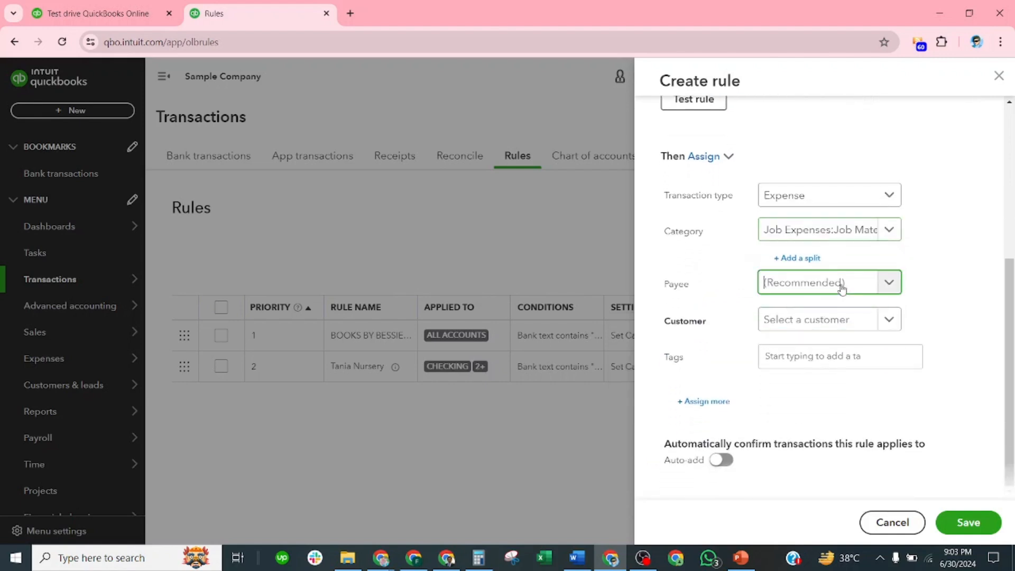
text(HICKS HARDWARE)
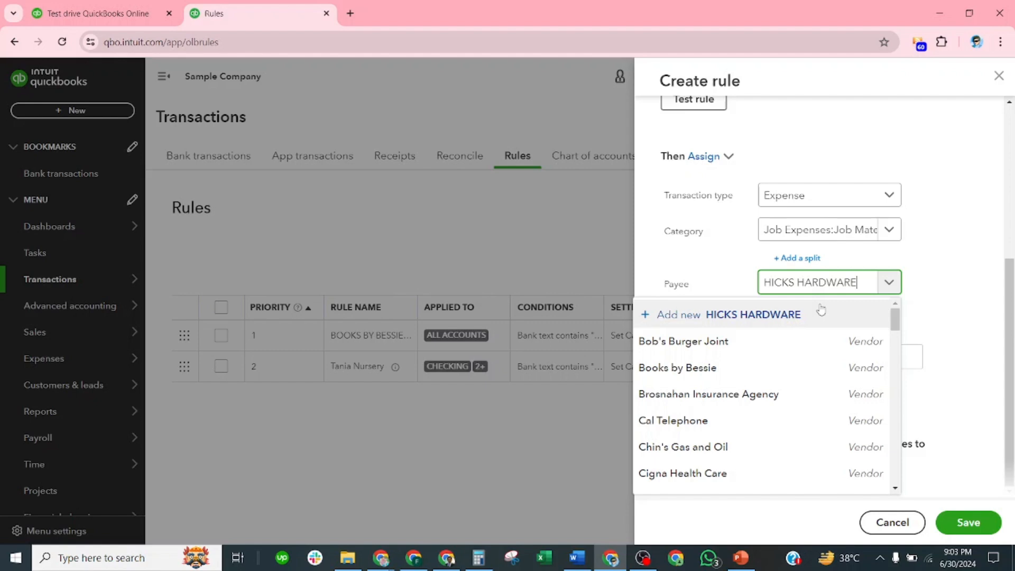
click(782, 316)
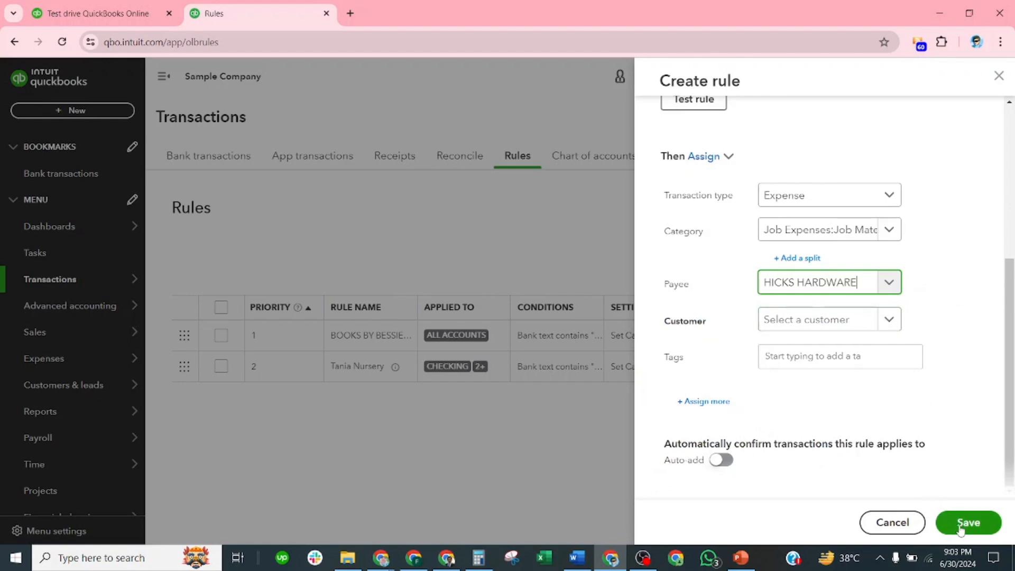
scroll(946, 330, up, 5)
scroll(872, 328, down, 3)
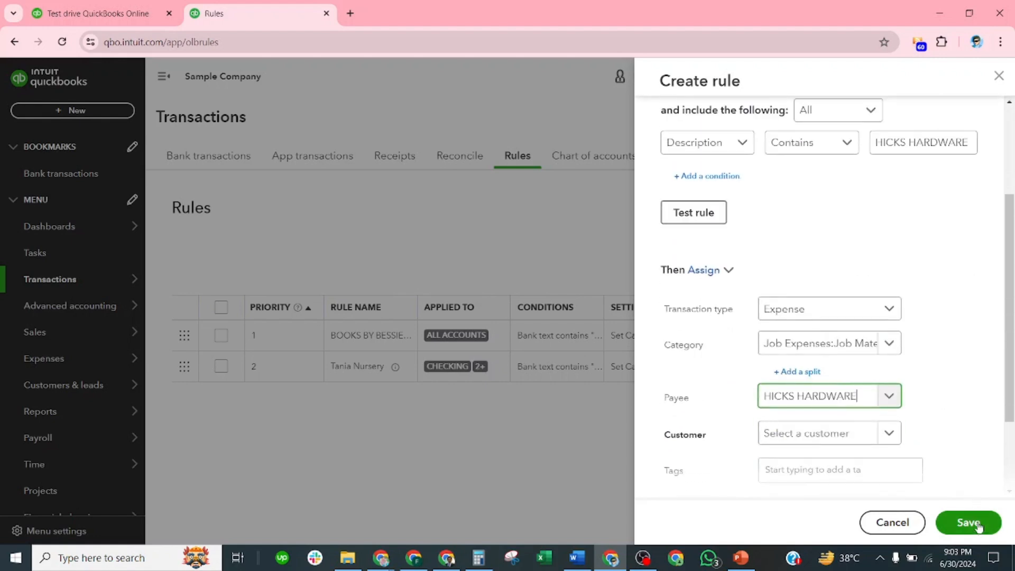
click(975, 521)
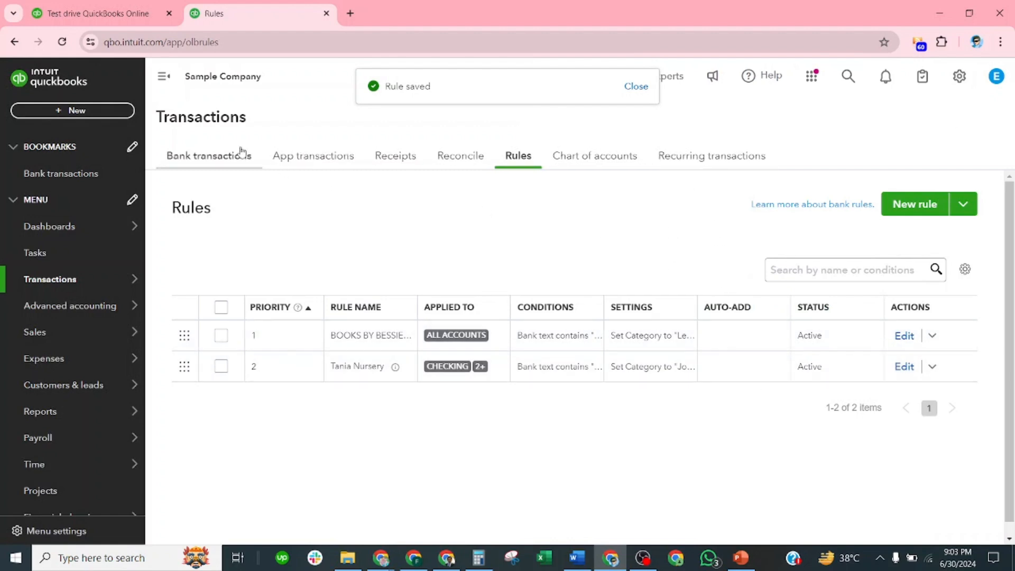
Return to the bank transactions, review the rule applied to the 05/17/2024 Hicks Hardware transaction and add it to the books.
click(219, 156)
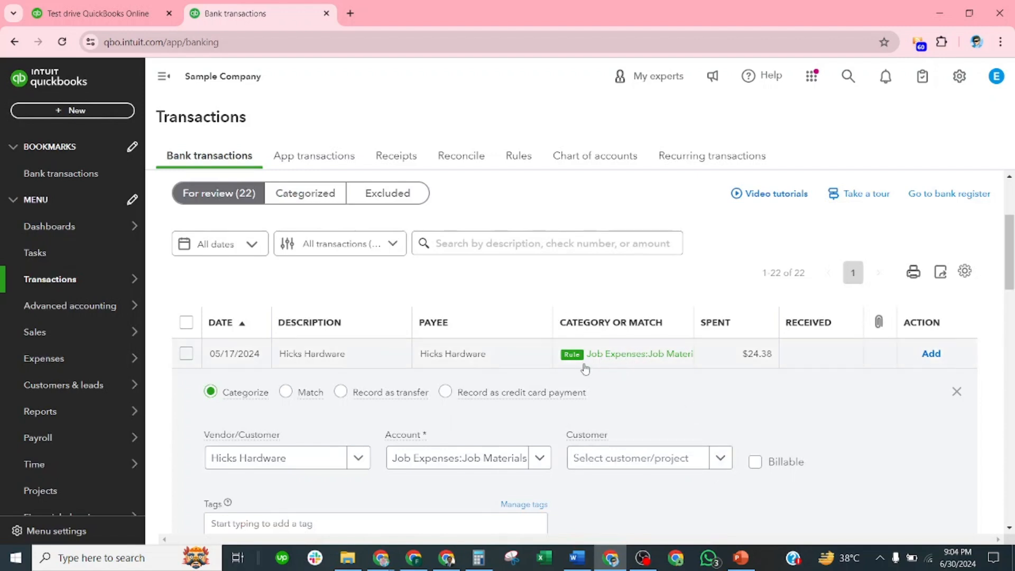
scroll(605, 370, down, 1)
scroll(606, 378, down, 3)
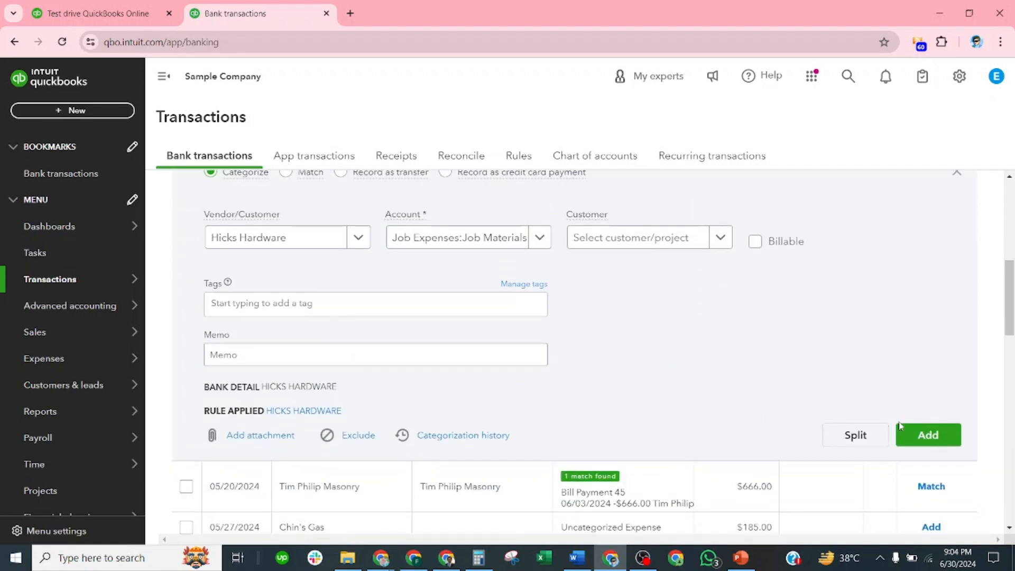
click(933, 441)
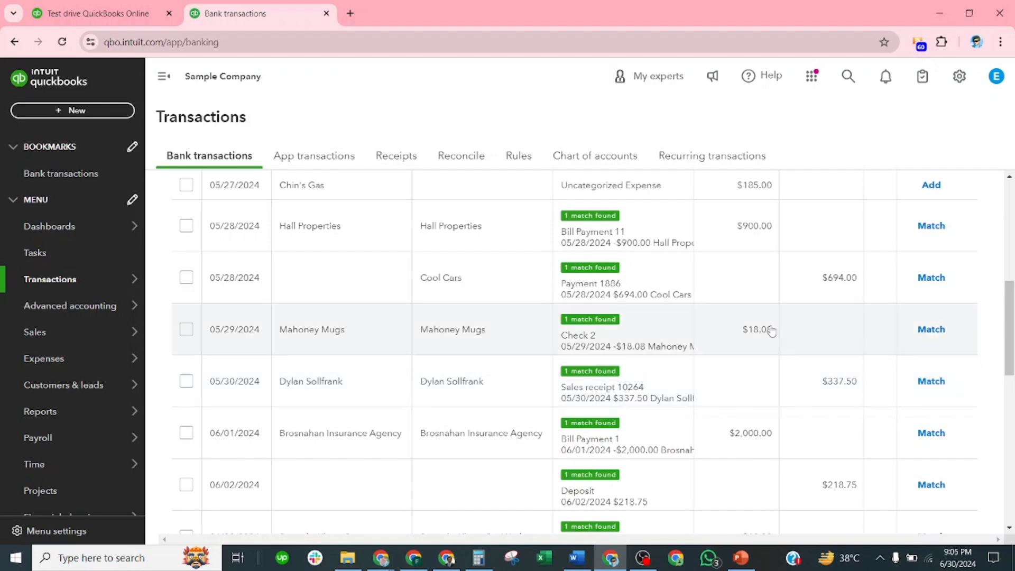
Go back to the list of bank rules and narrow the Auto-Add column.
scroll(771, 330, up, 7)
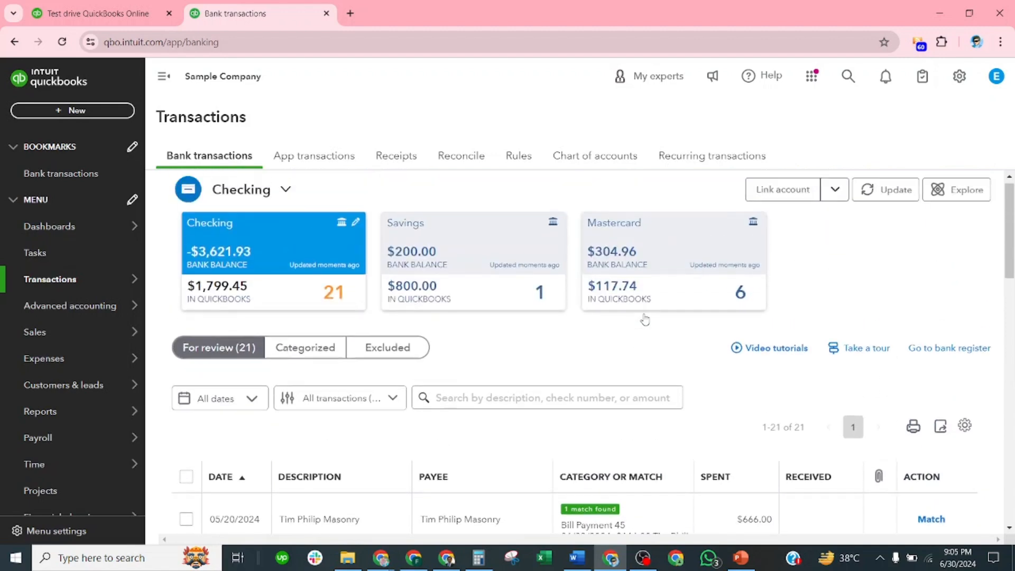
scroll(670, 346, up, 1)
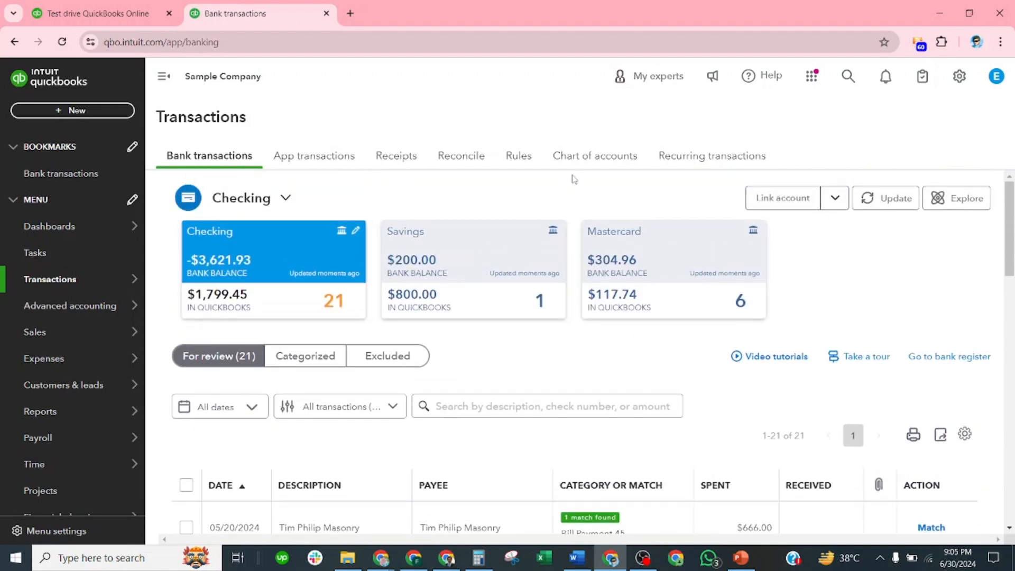
click(523, 158)
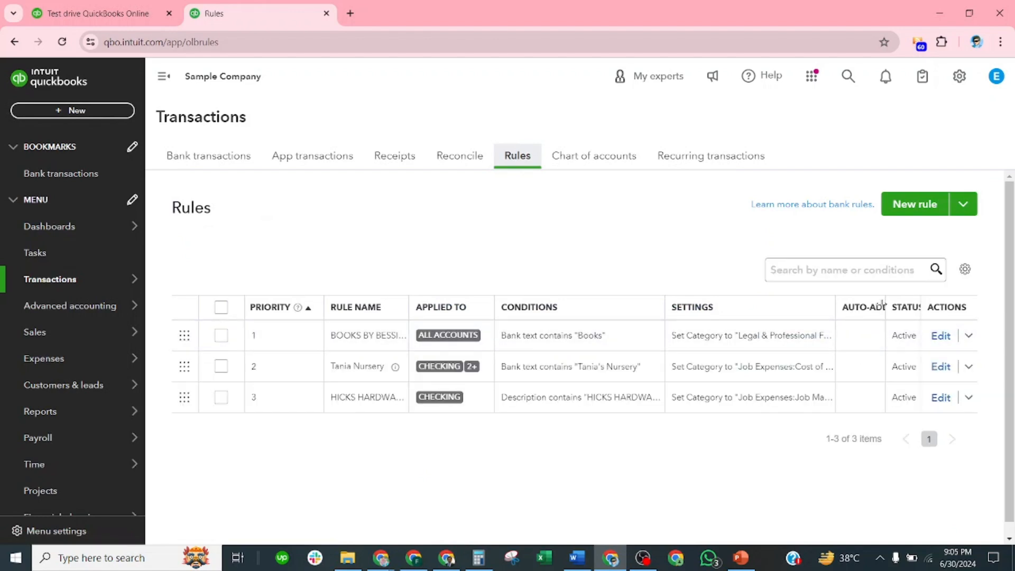
drag(884, 305, 873, 302)
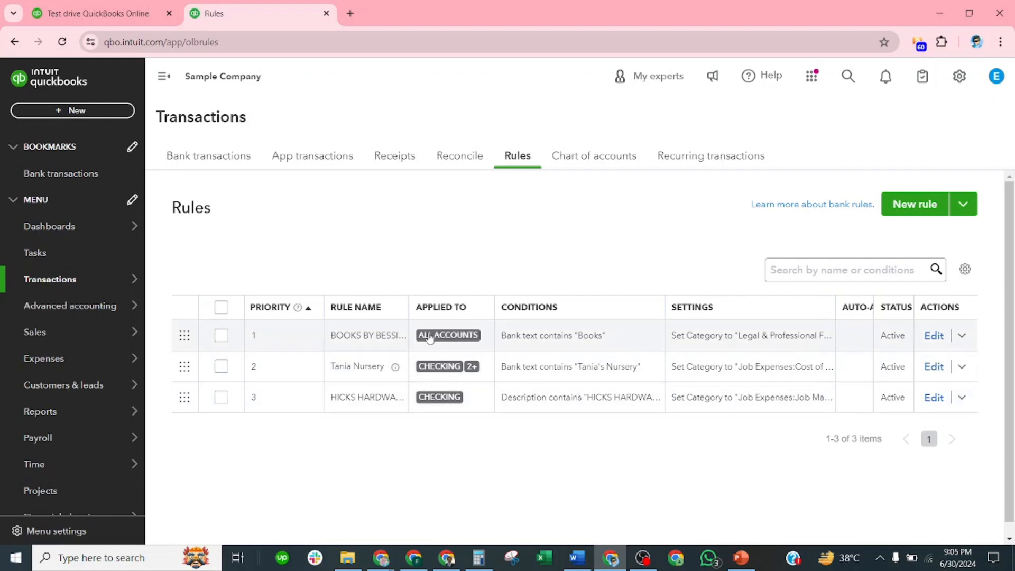
Edit the BOOKS BY BESSIE rule to apply only to the Checking account, excluding Savings and Mastercard, and save it.
click(934, 336)
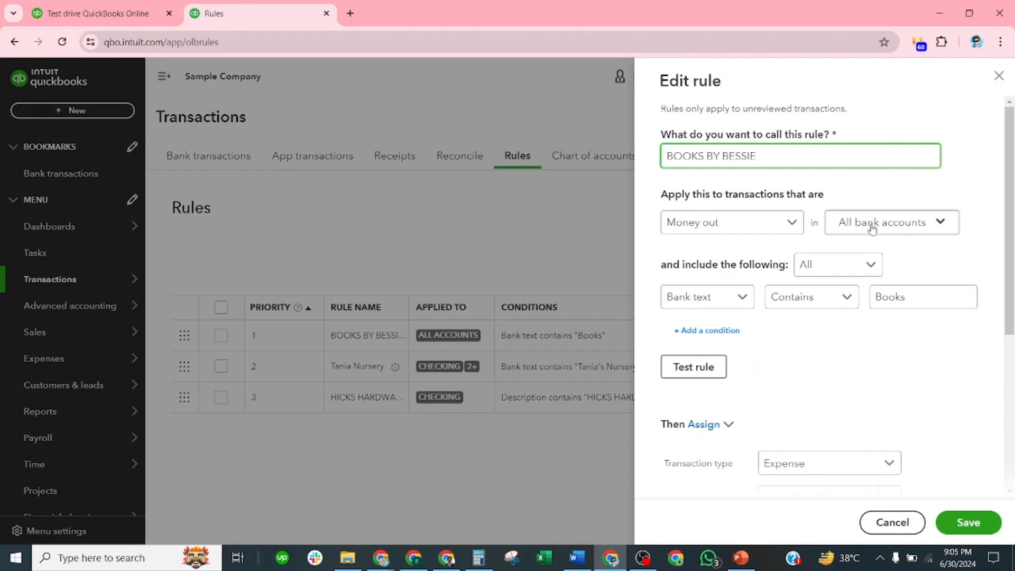
click(940, 224)
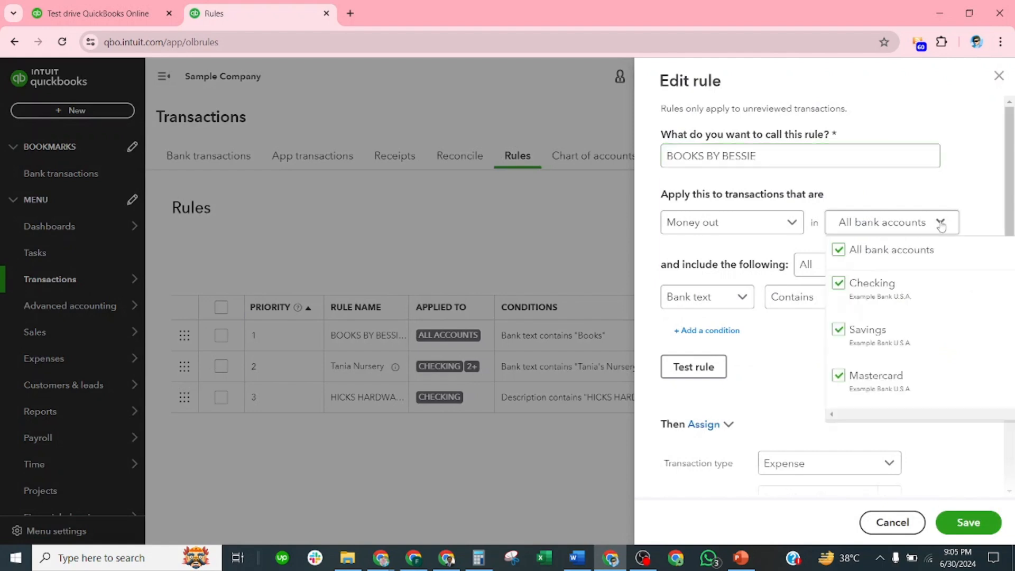
click(842, 333)
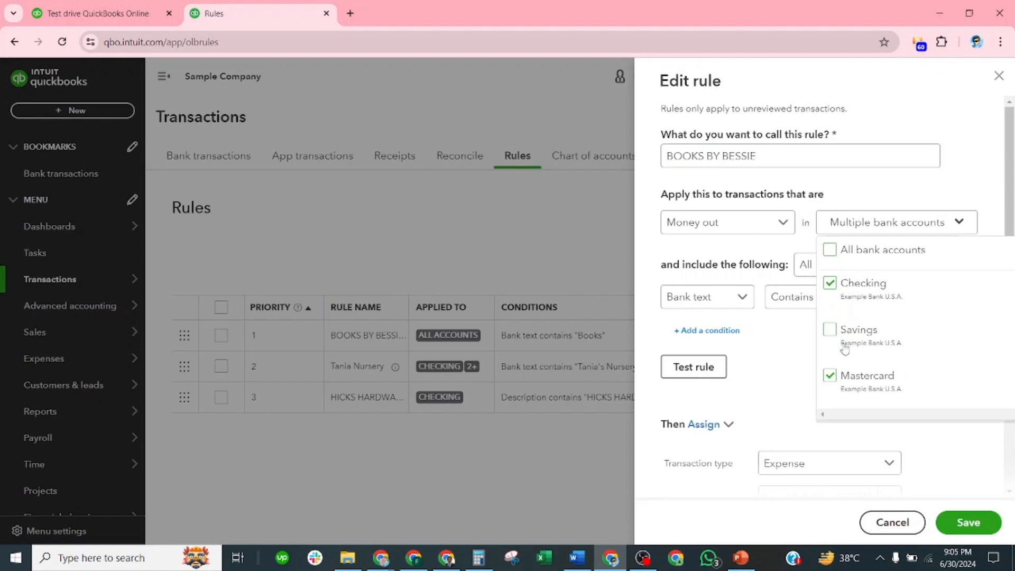
click(838, 377)
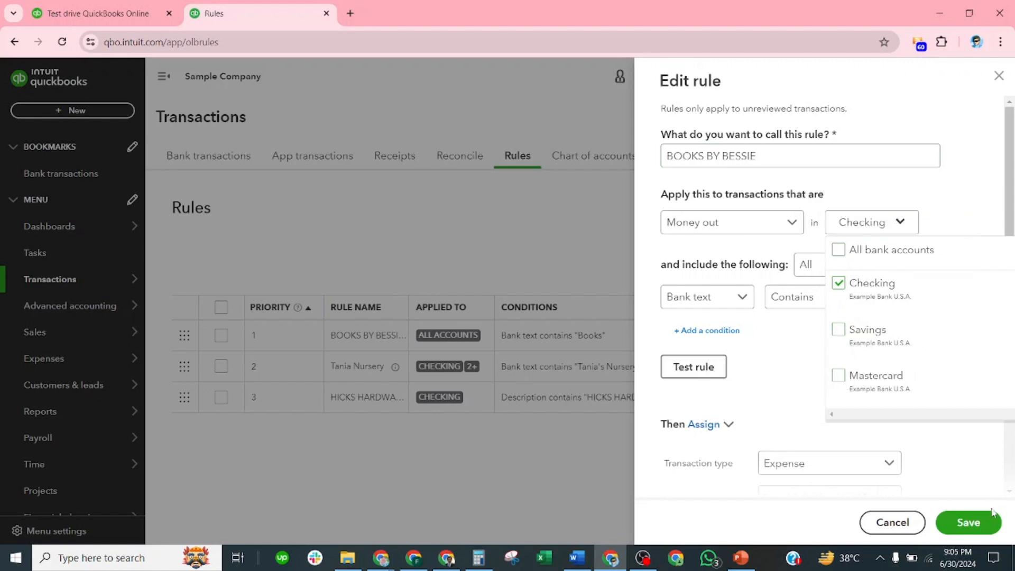
click(974, 524)
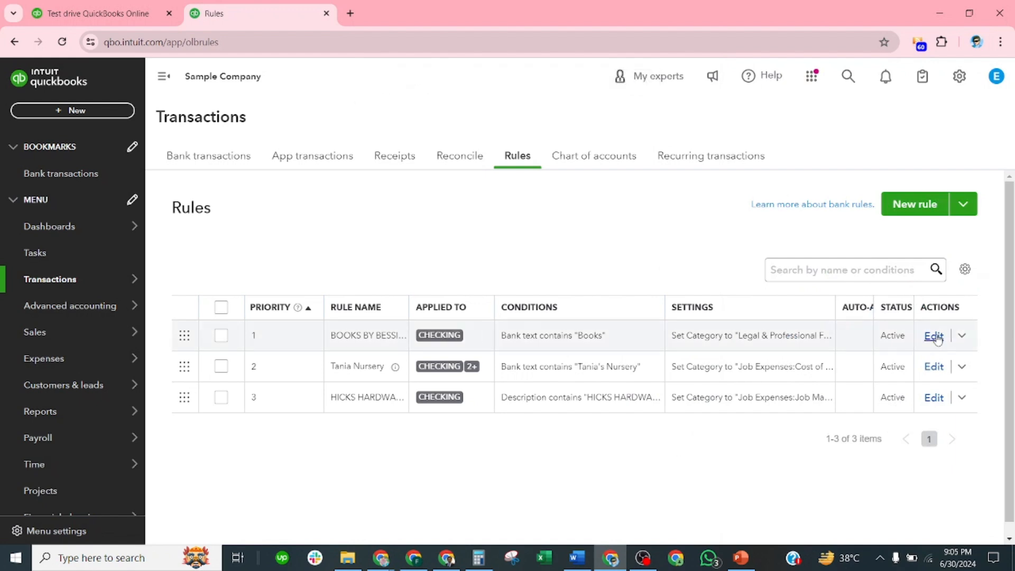
Reopen the BOOKS BY BESSIE rule and change its bank text condition to contain BOOKS BY BESSIE.
click(933, 336)
drag(769, 158, 606, 150)
key(ctrl+c)
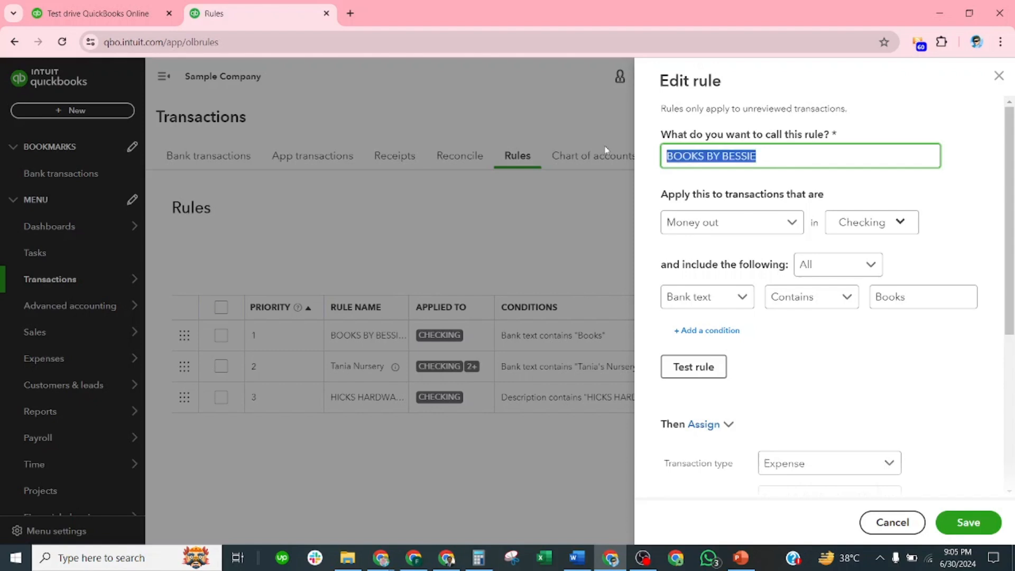
click(912, 296)
double_click(898, 299)
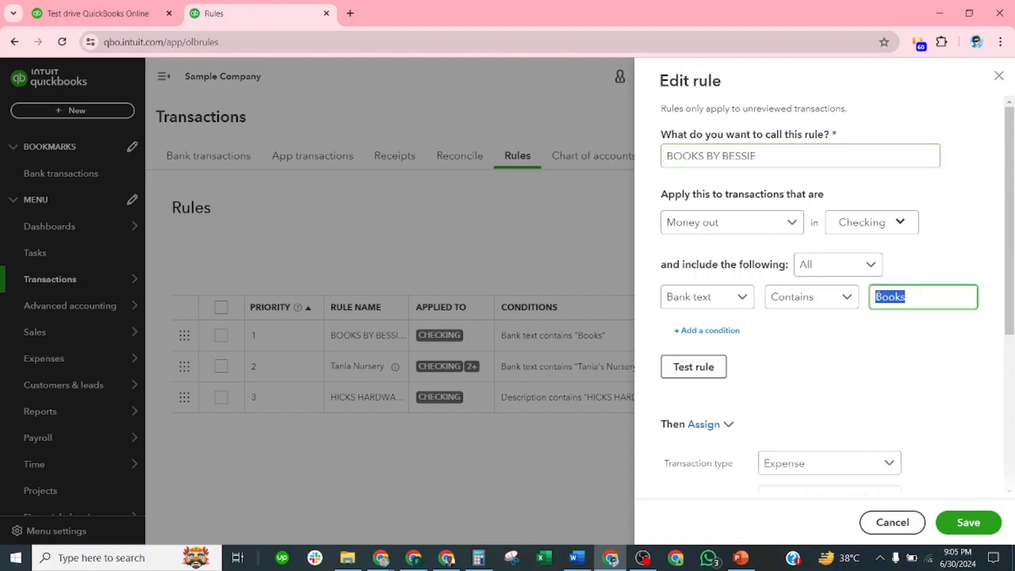
key(ctrl+v)
click(915, 355)
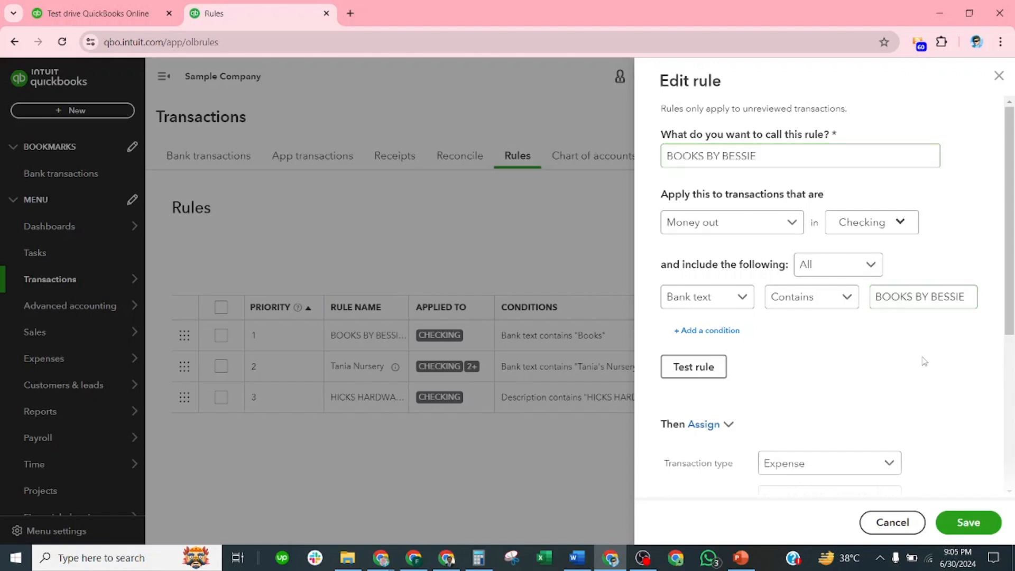
Check the available transaction types, keep Expense for the BOOKS BY BESSIE rule and save the rule.
scroll(849, 365, down, 3)
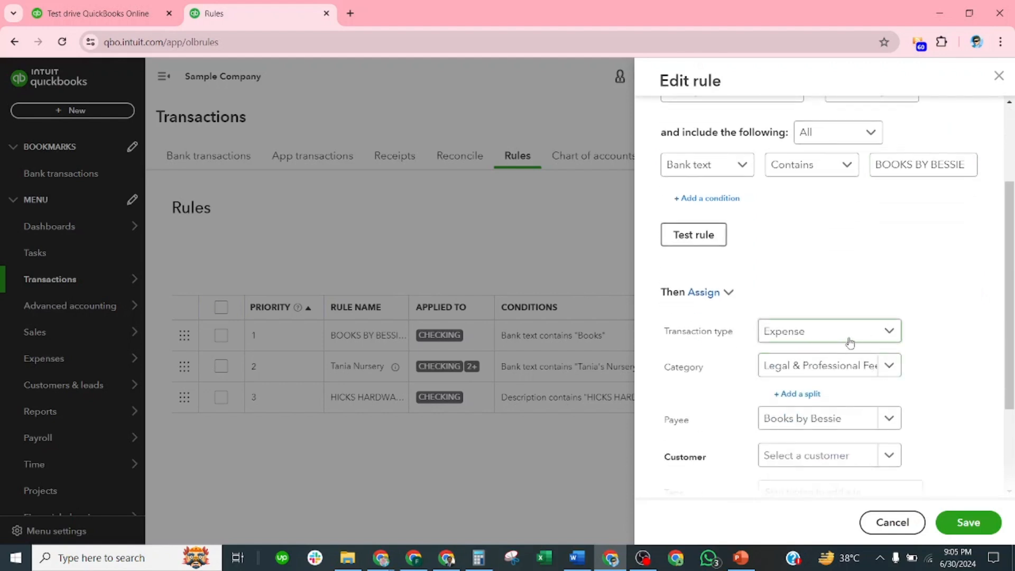
click(888, 331)
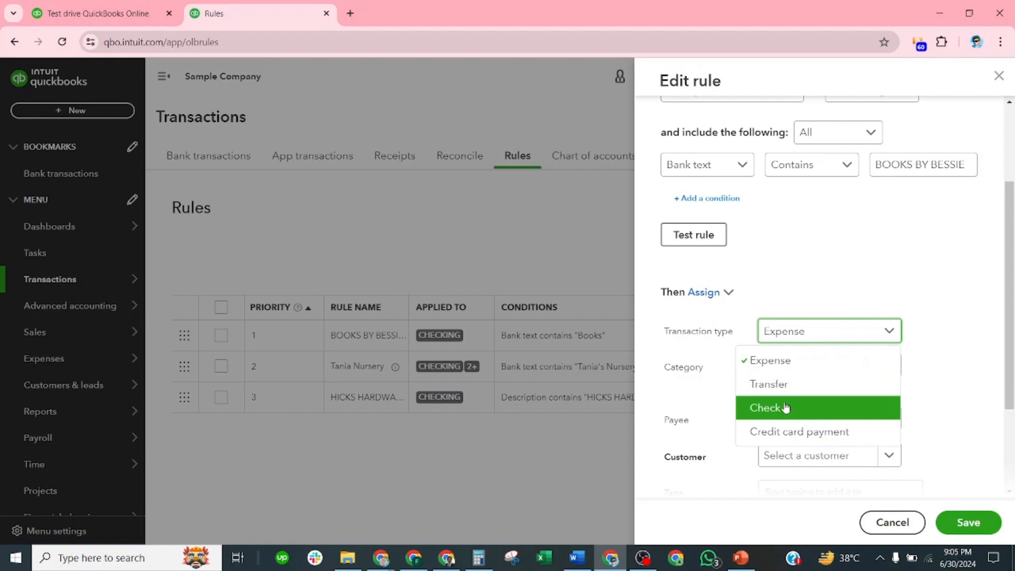
click(938, 235)
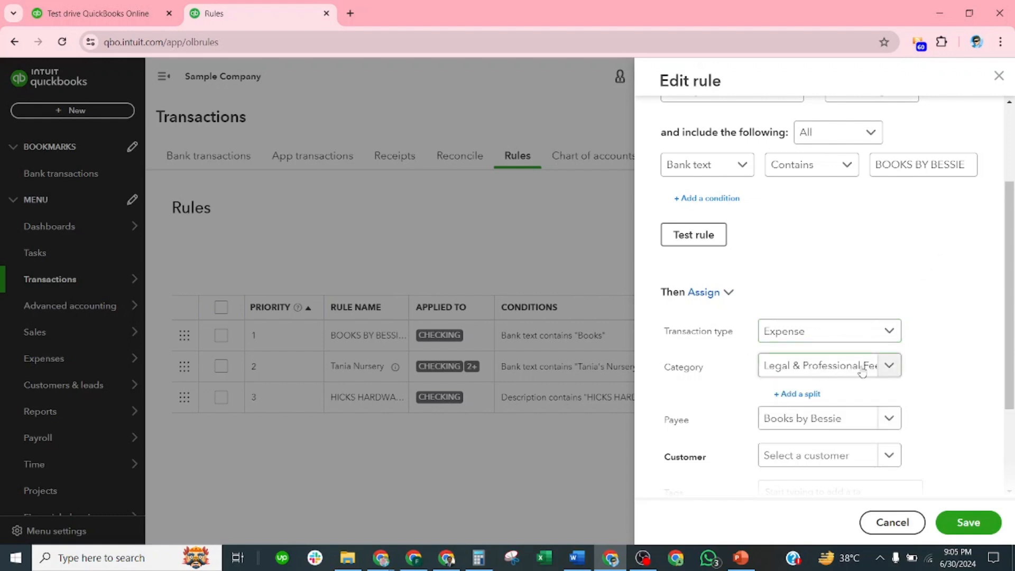
scroll(851, 407, down, 3)
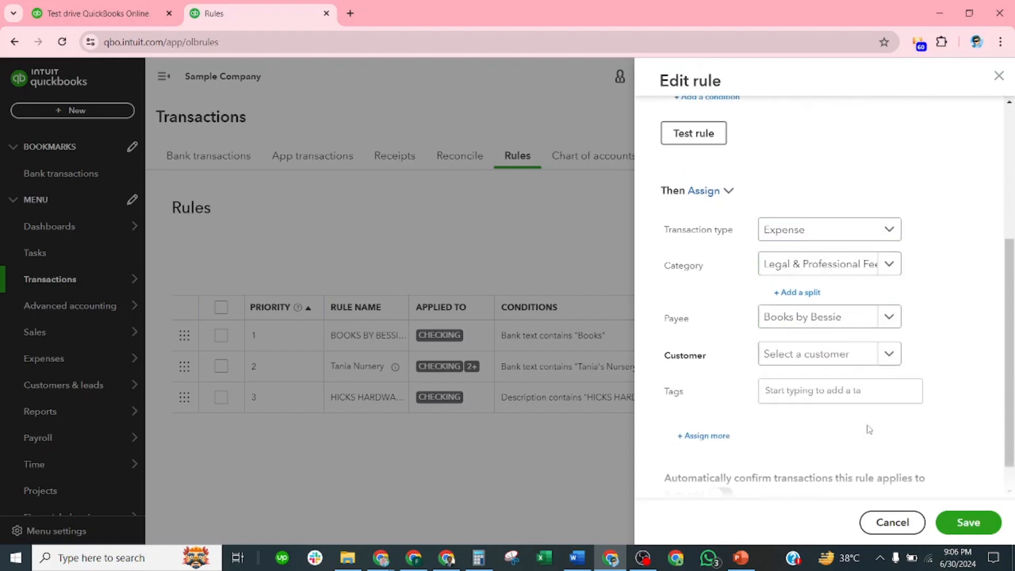
click(970, 522)
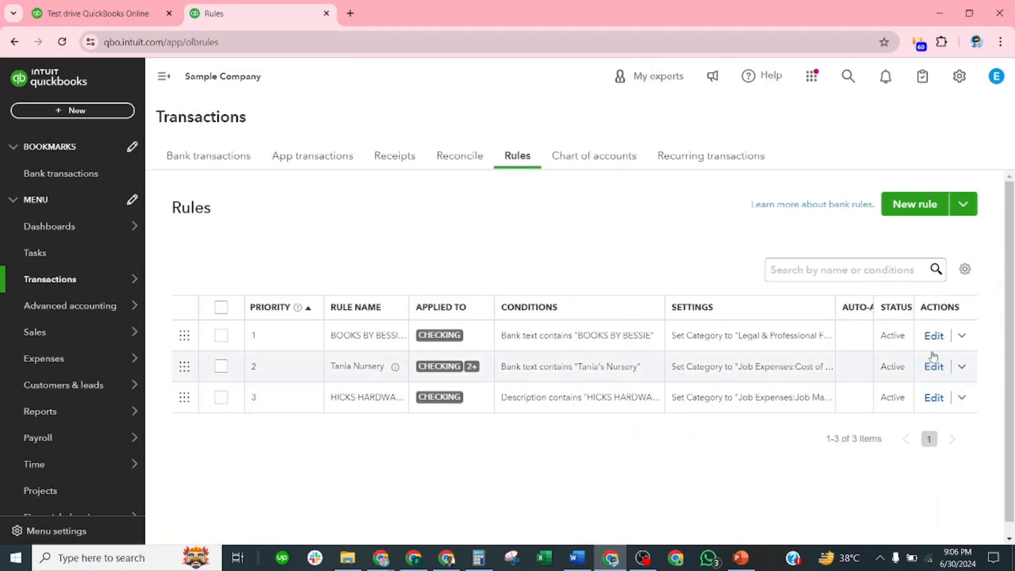
Copy the BOOKS BY BESSIE rule and name the new rule google ads.
click(963, 337)
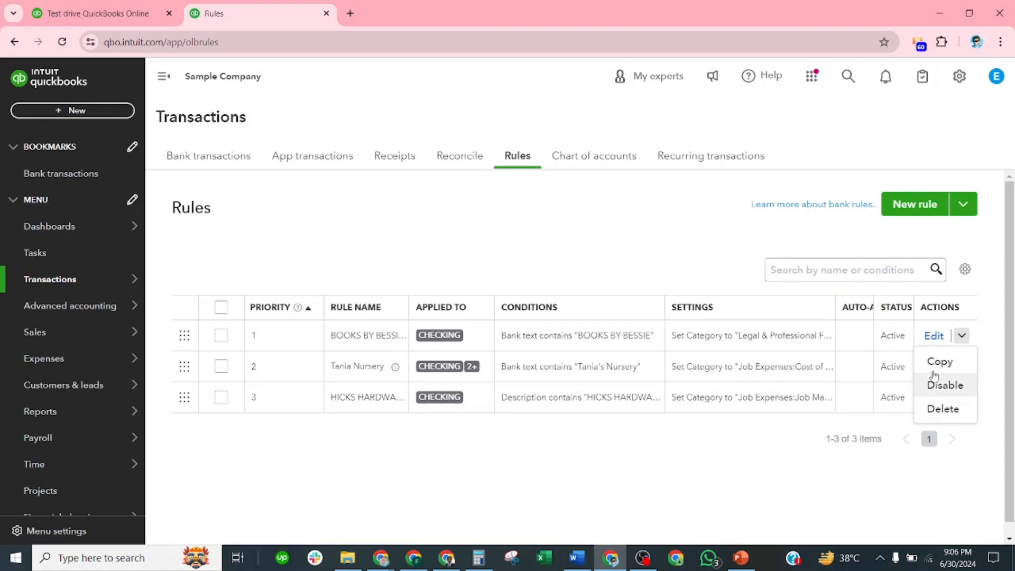
click(770, 457)
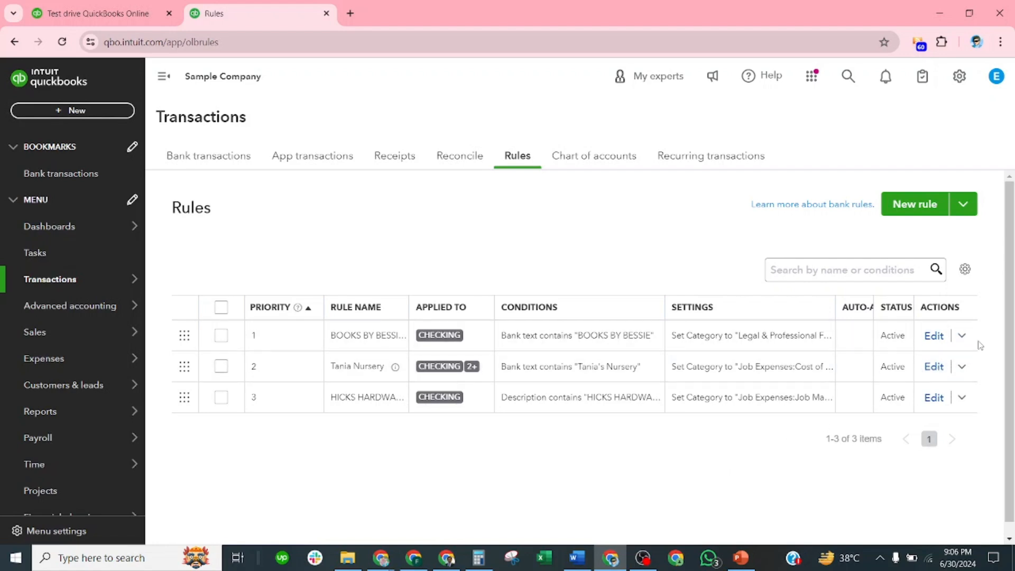
click(961, 335)
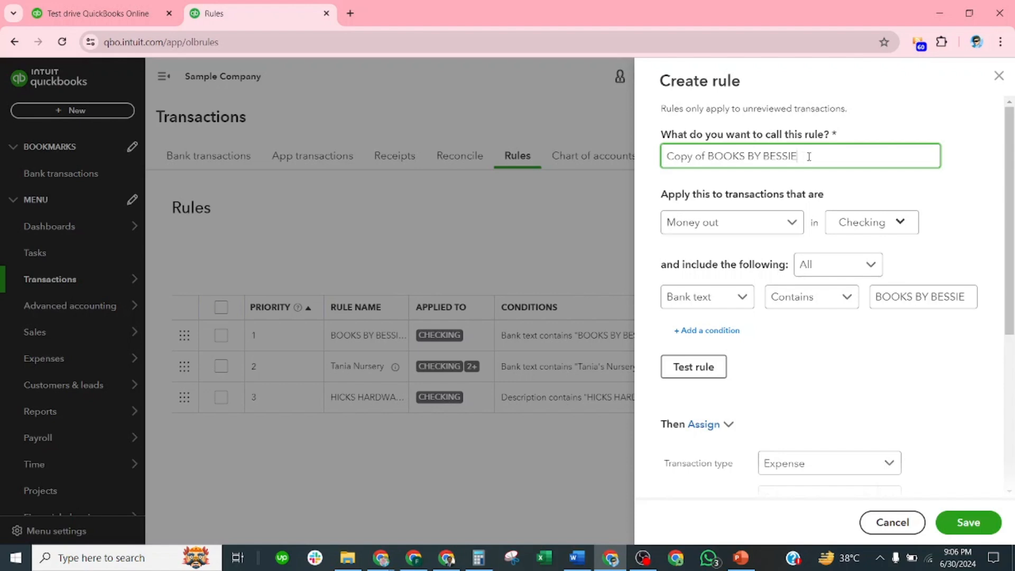
drag(813, 155, 642, 158)
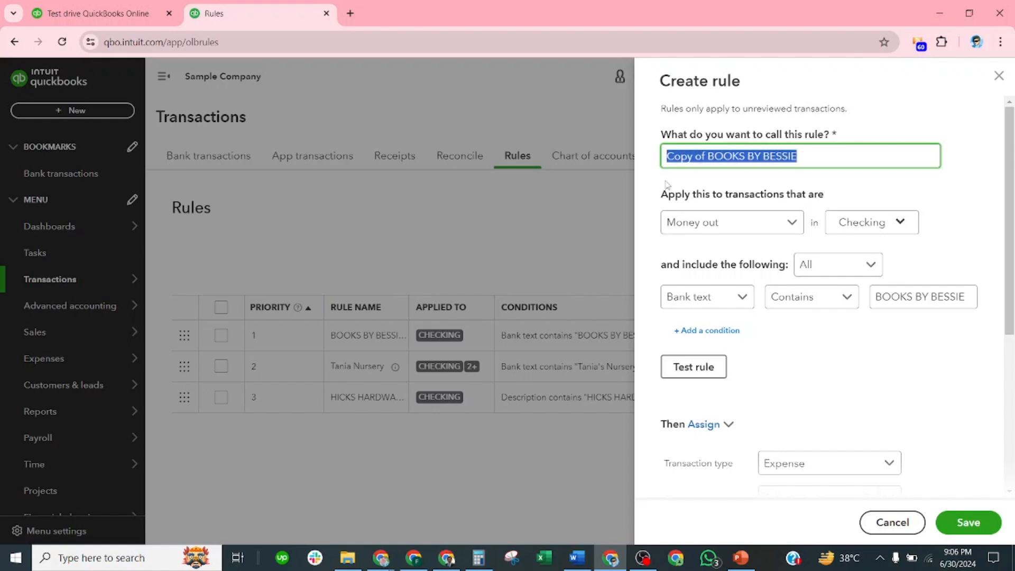
text(google)
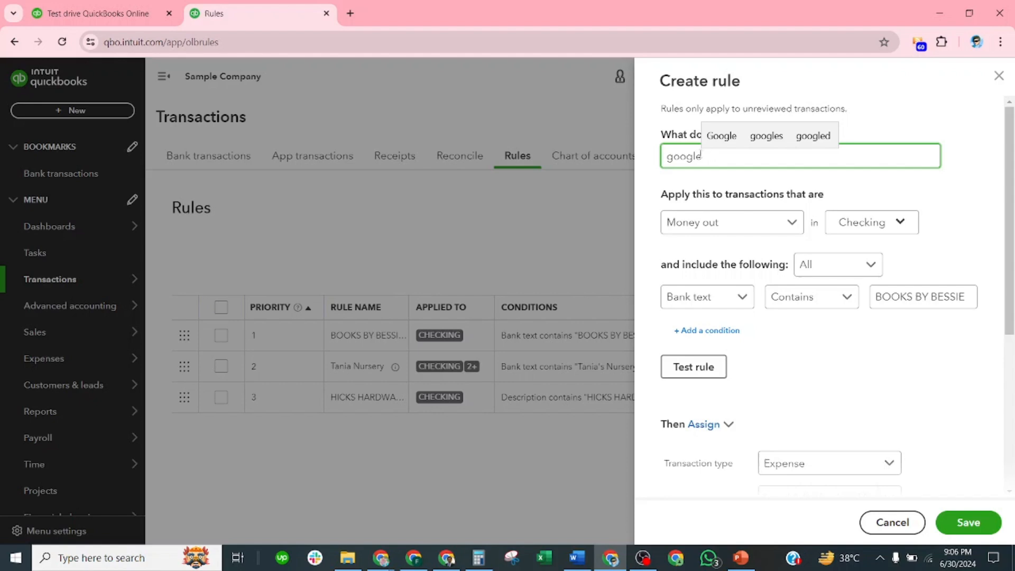
drag(700, 156, 651, 154)
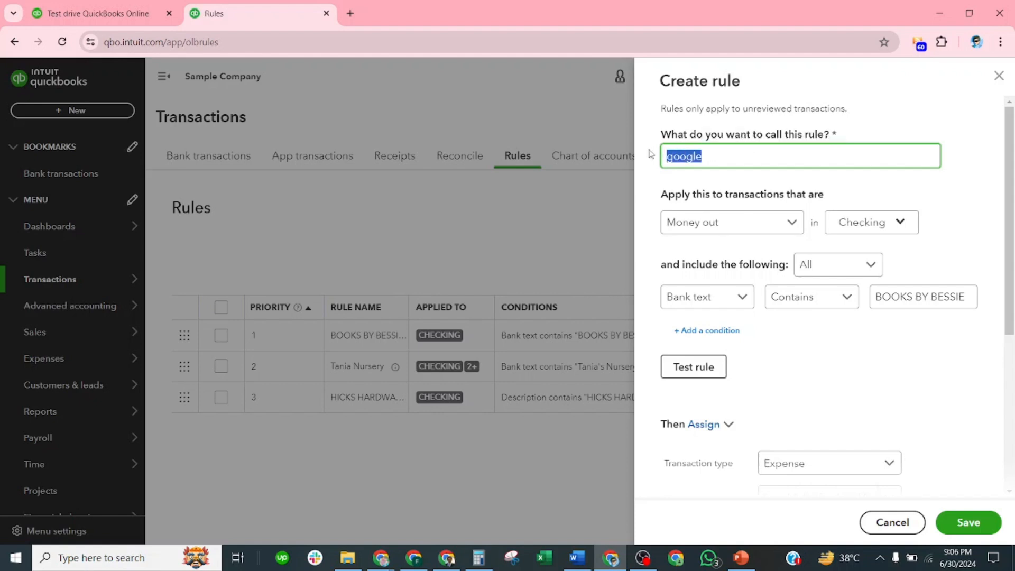
click(733, 154)
text(ads)
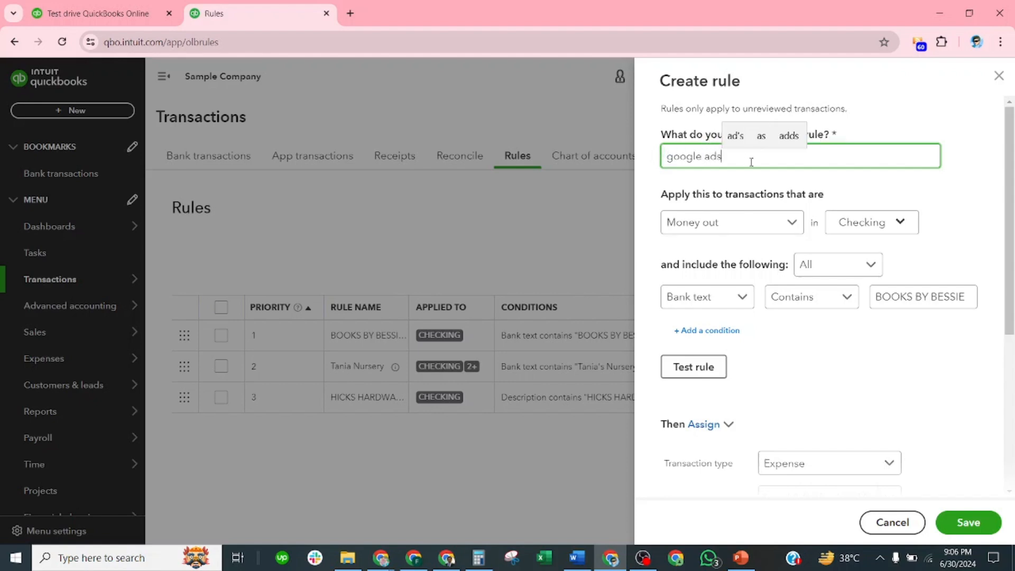
drag(725, 160, 588, 153)
click(668, 160)
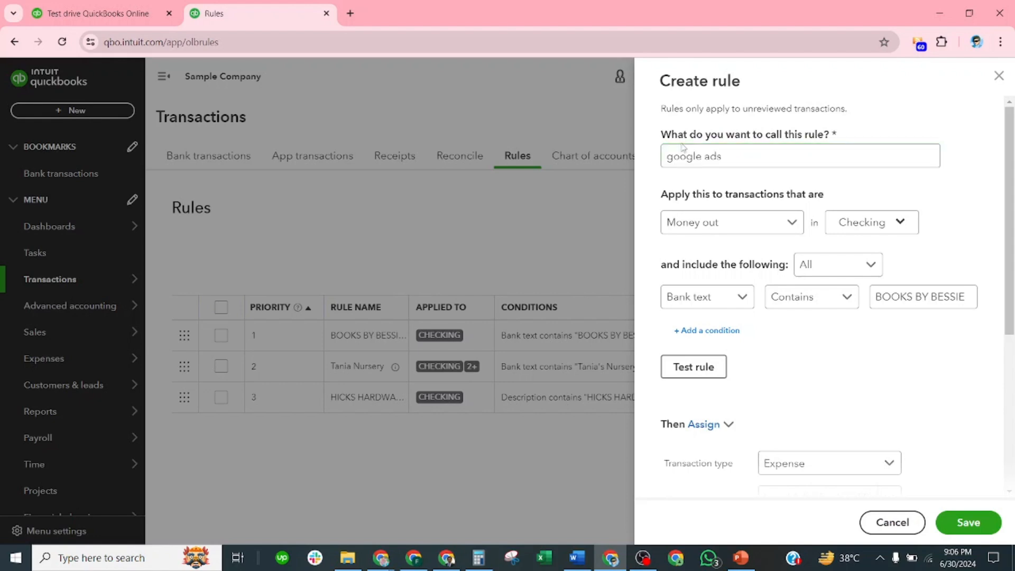
Set the google ads rule's bank text condition to contain google and apply it to Mastercard as well as Checking.
drag(701, 156, 654, 159)
key(ctrl+c)
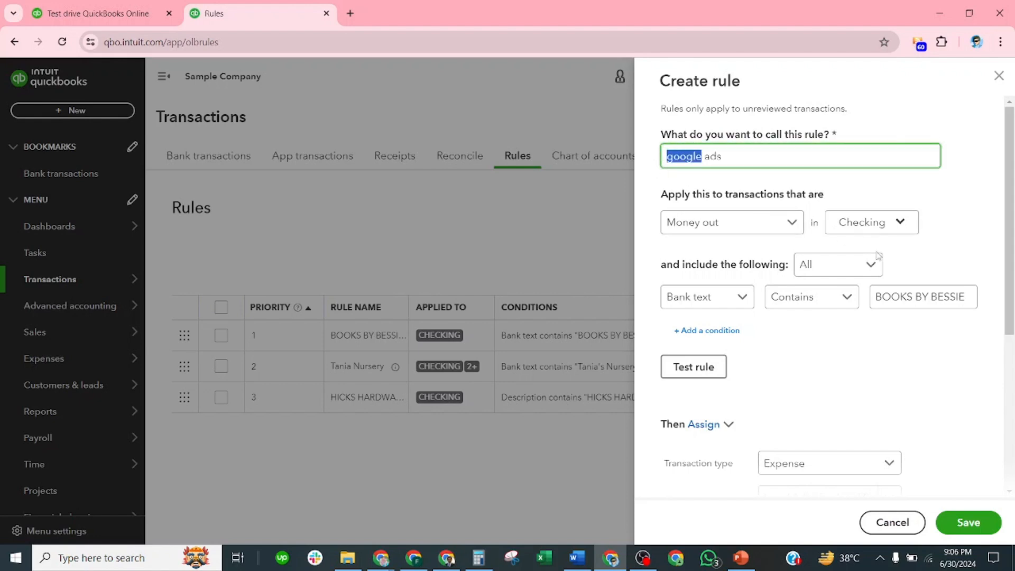
drag(873, 297, 984, 312)
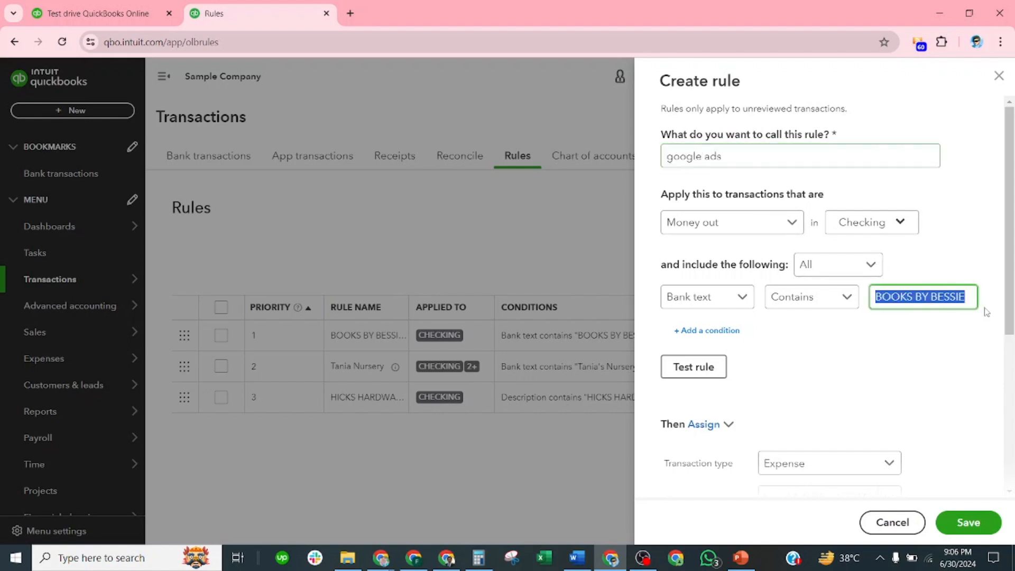
key(ctrl+v)
scroll(724, 317, down, 1)
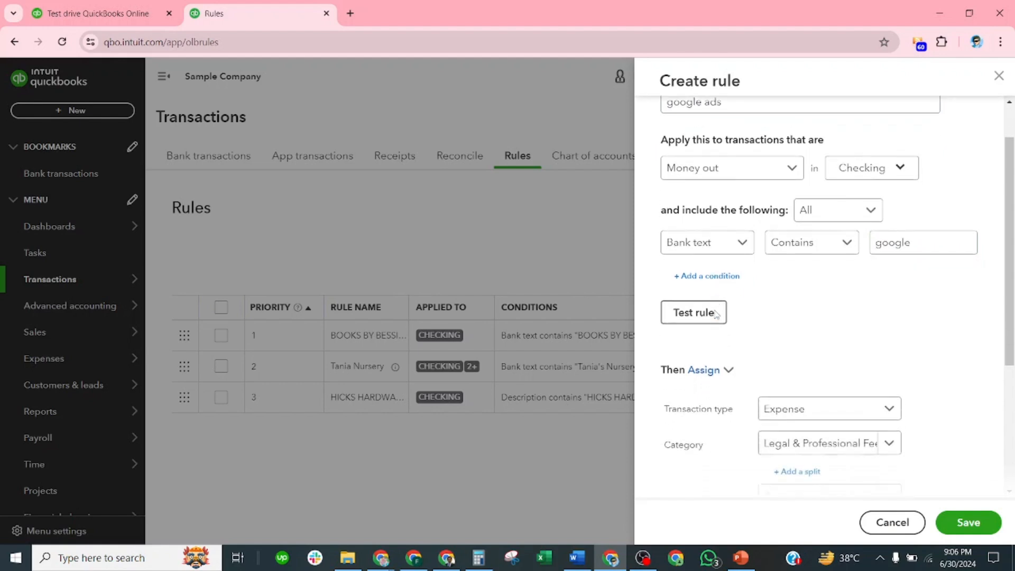
click(899, 156)
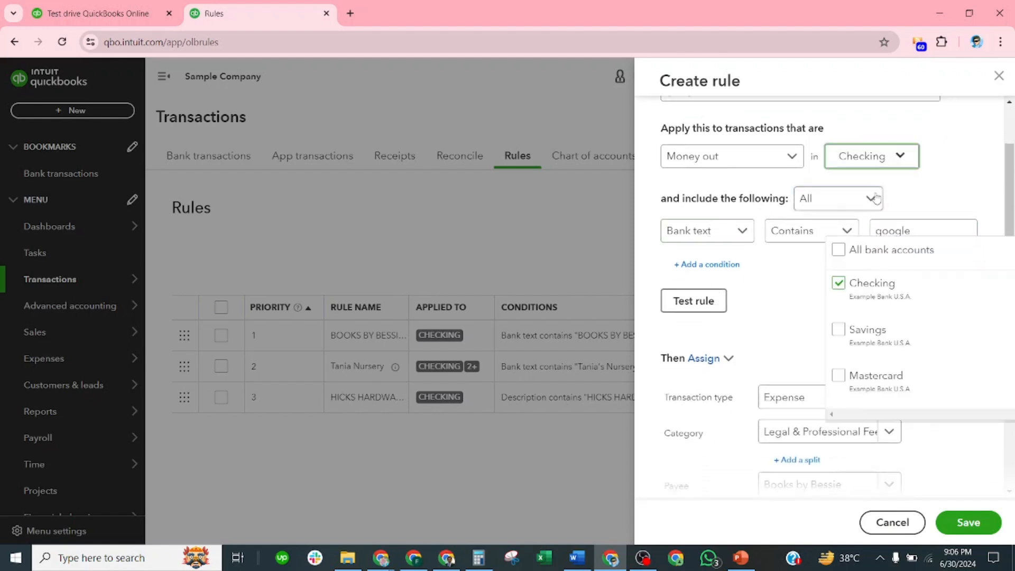
click(838, 376)
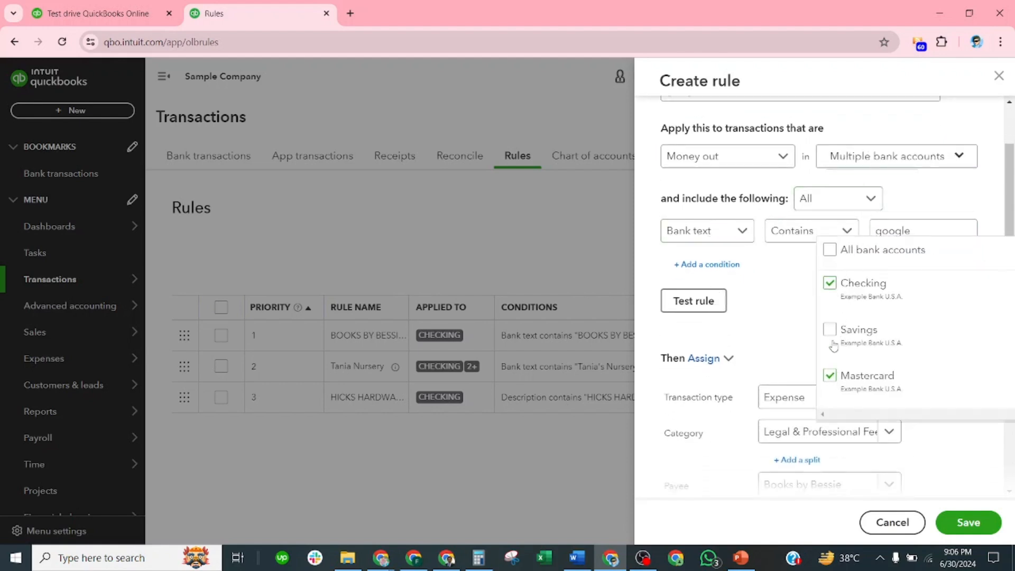
click(780, 296)
Change the google ads rule's category to Advertising.
scroll(778, 295, down, 2)
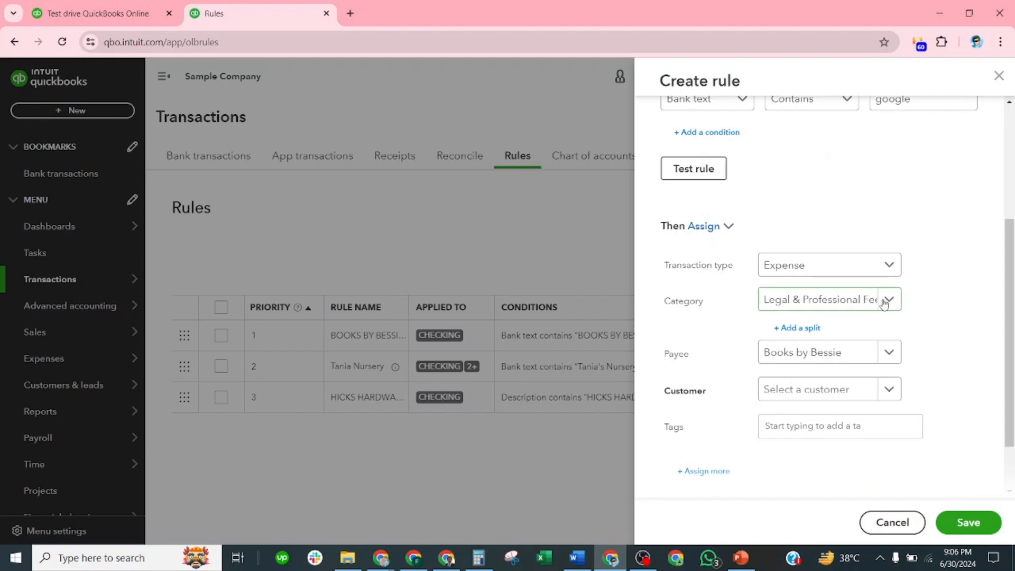
click(851, 296)
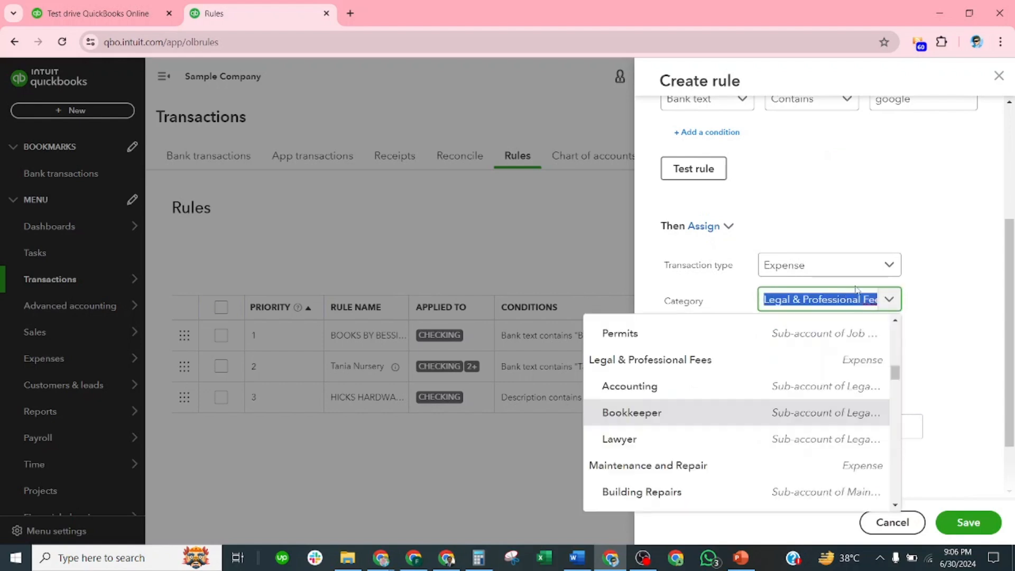
text(adver)
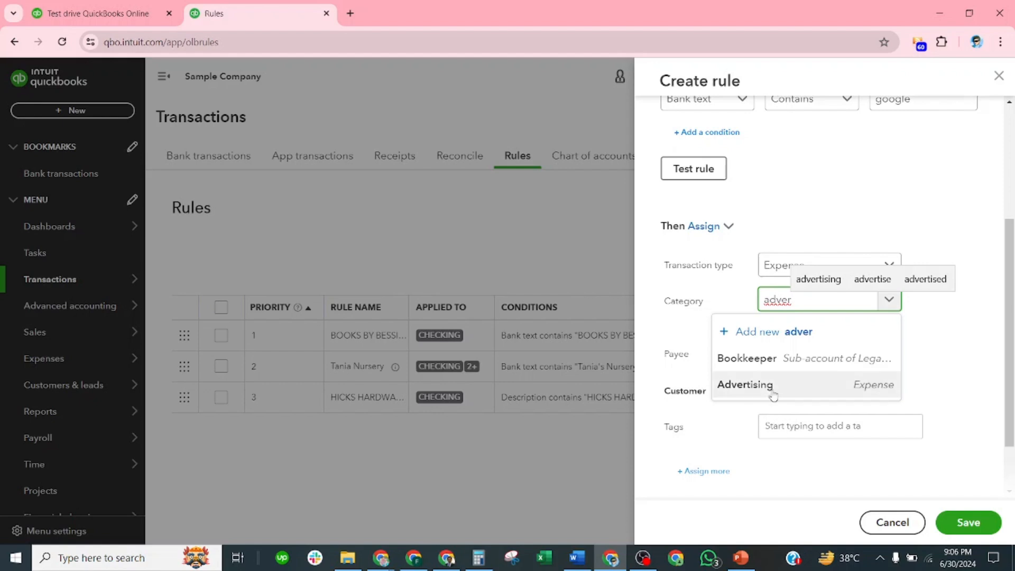
click(772, 394)
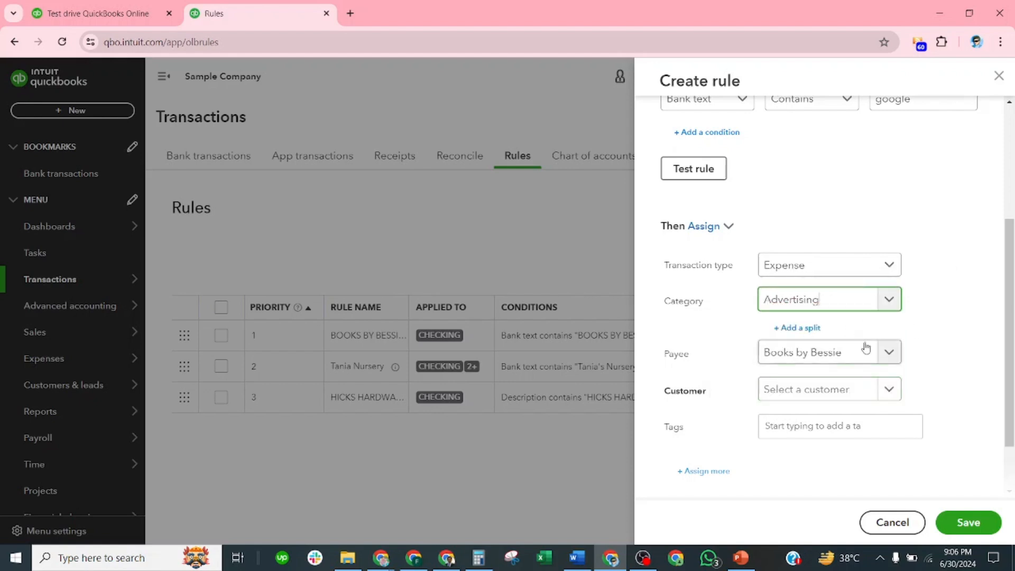
Add google as a new payee for the google ads rule and save the rule.
drag(865, 347, 739, 355)
text(google)
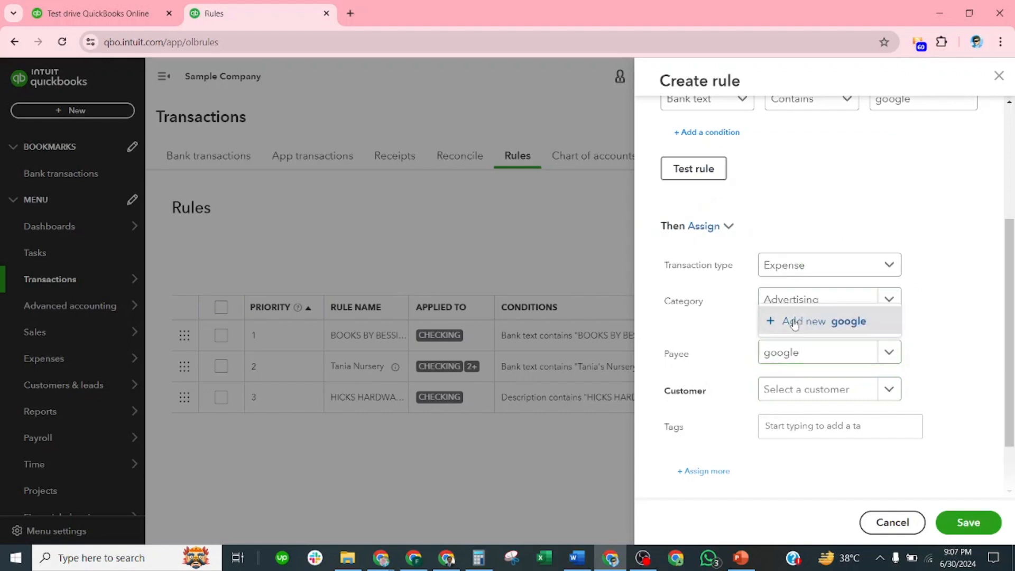
click(799, 321)
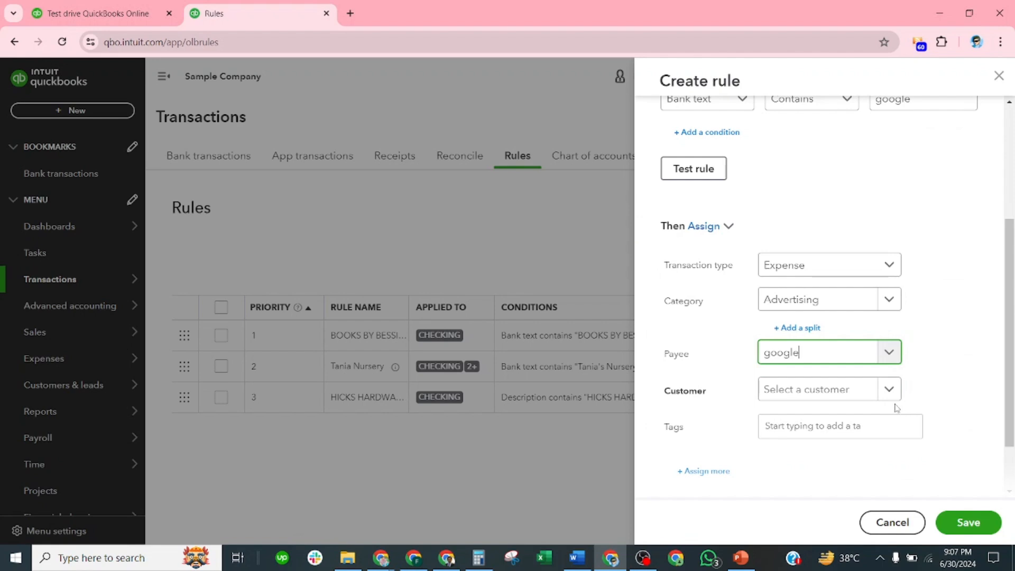
click(967, 521)
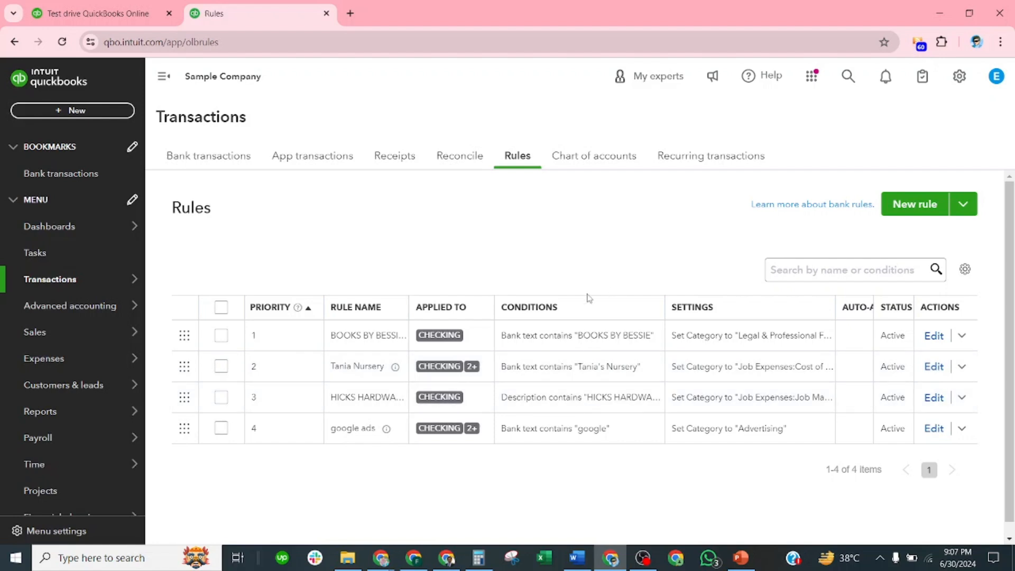
Disable the HICKS HARDWARE rule.
click(962, 398)
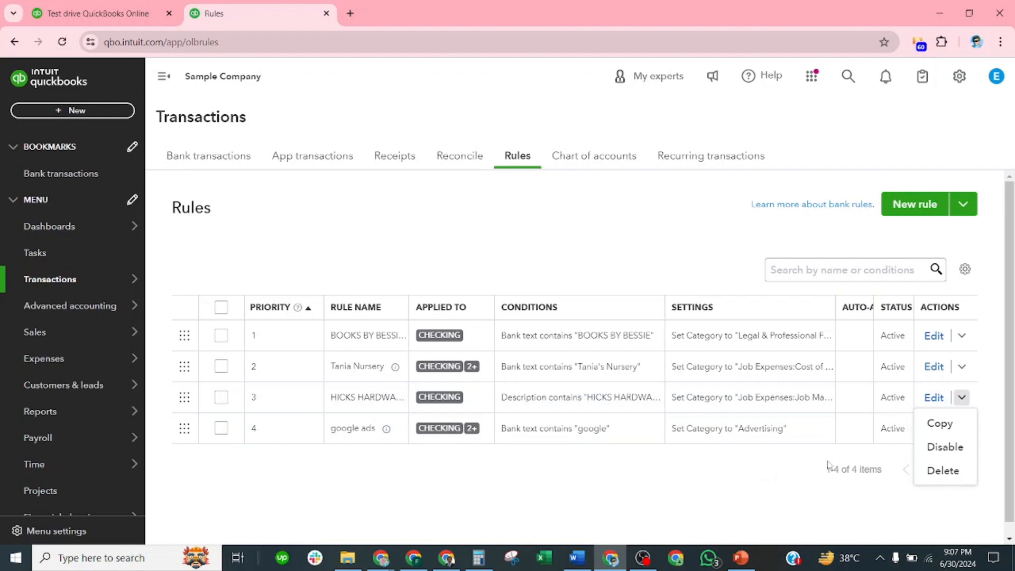
click(943, 449)
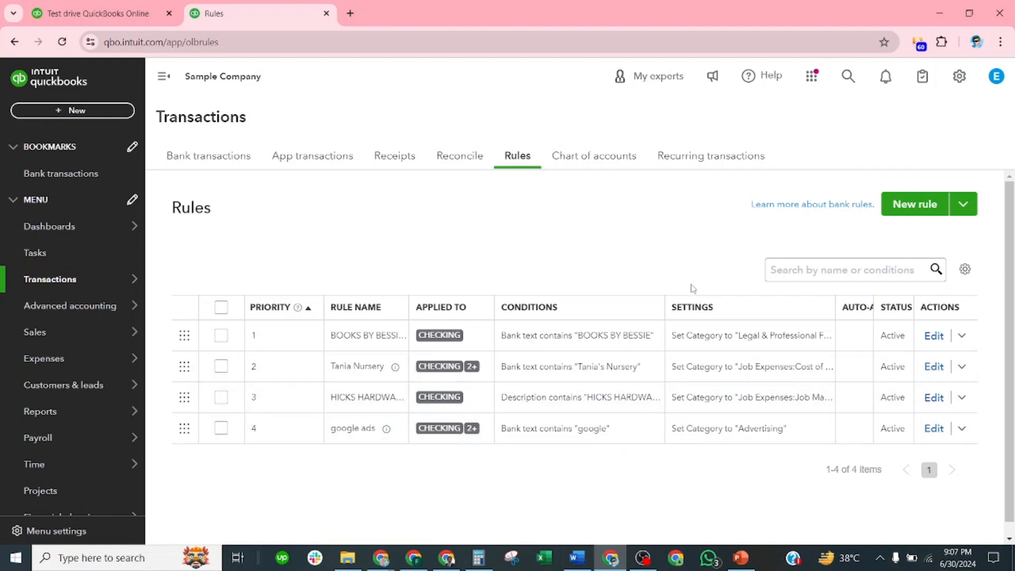
click(961, 397)
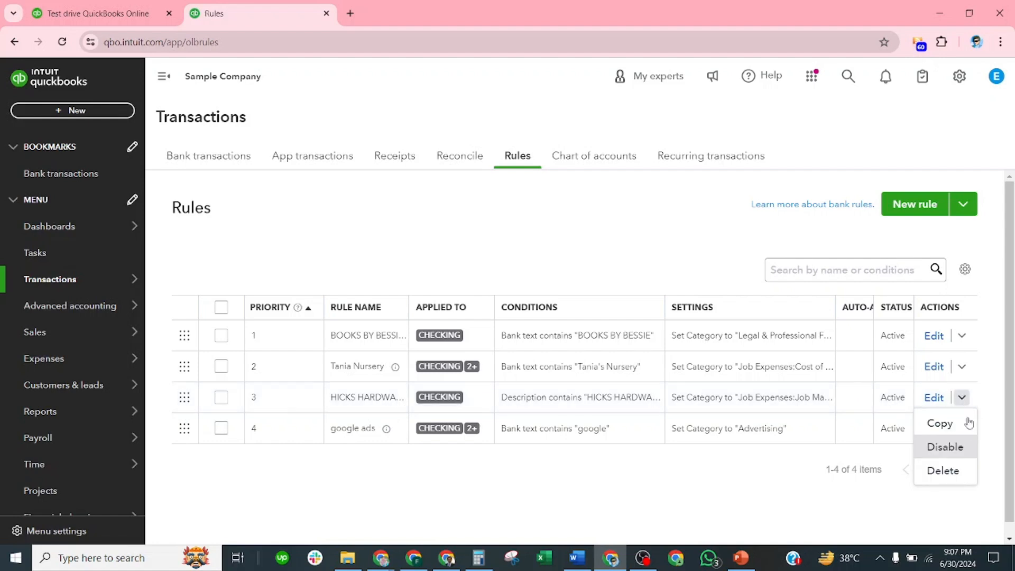
click(960, 447)
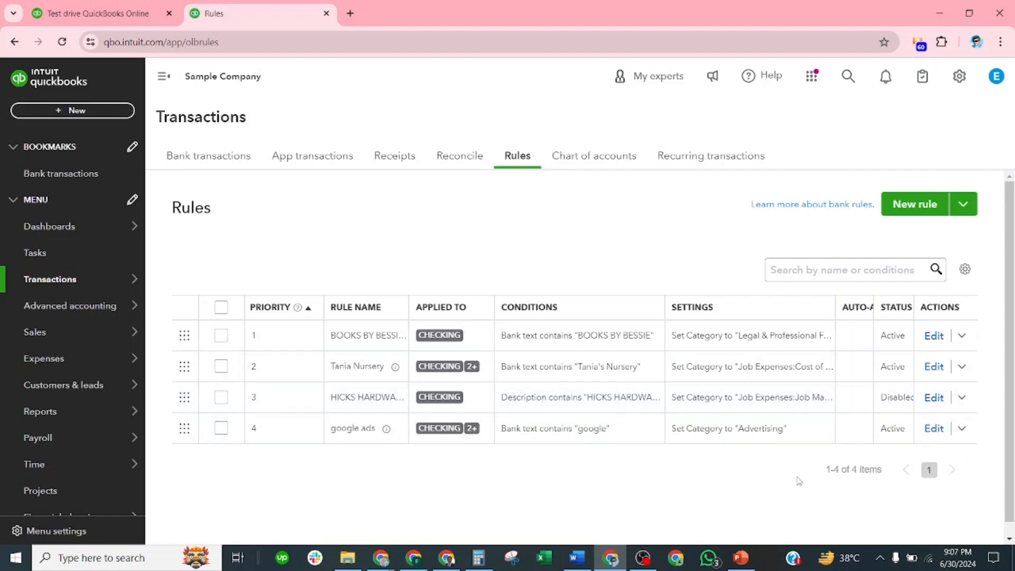
Look at the actions available for the google ads rule, switch to the app transactions and return to the bank rules to refresh the list.
click(961, 431)
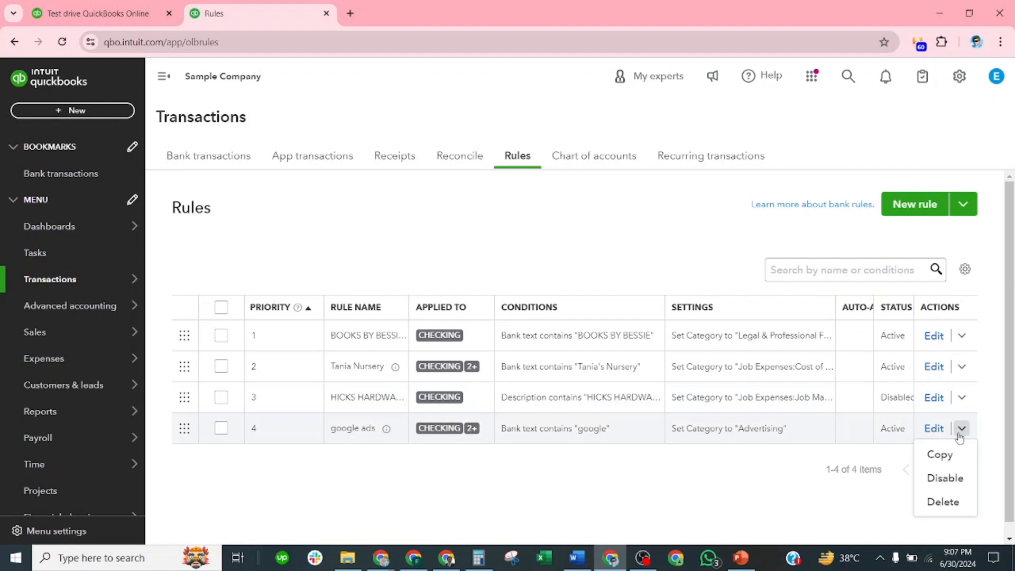
click(641, 481)
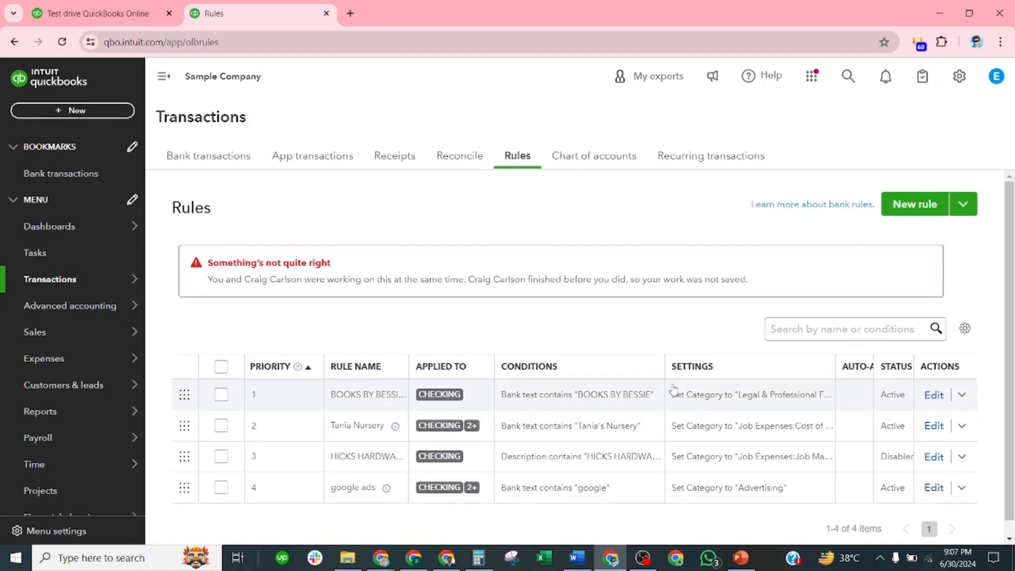
click(310, 157)
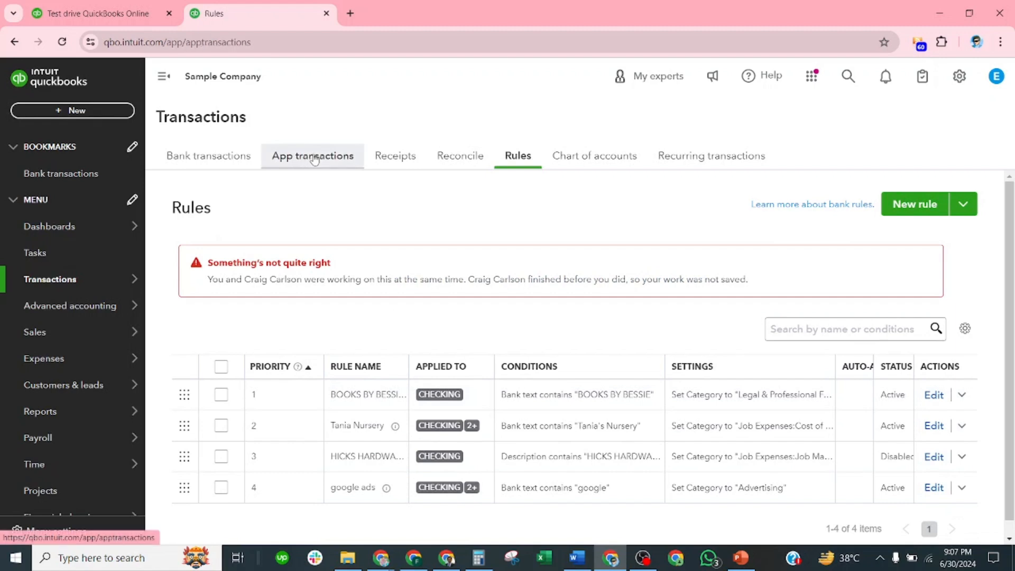
click(518, 158)
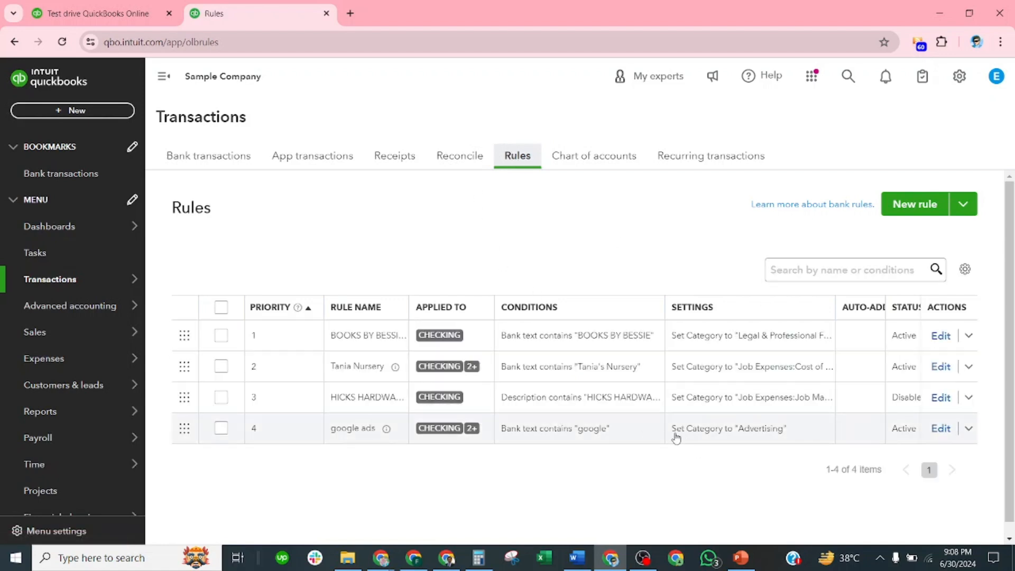
Select the google ads and HICKS HARDWARE rules, view the available batch actions, and deselect HICKS HARDWARE.
click(222, 429)
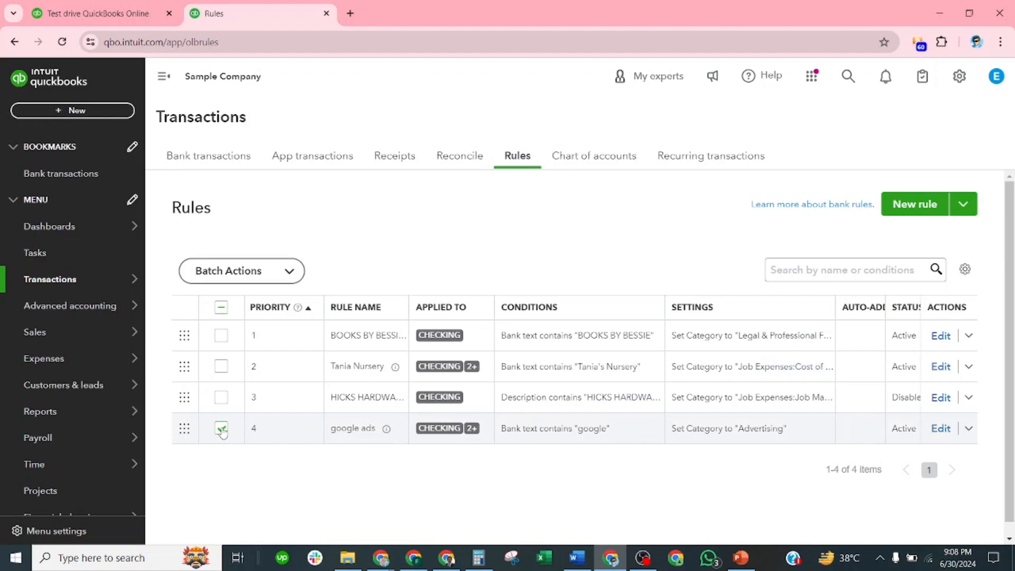
click(222, 398)
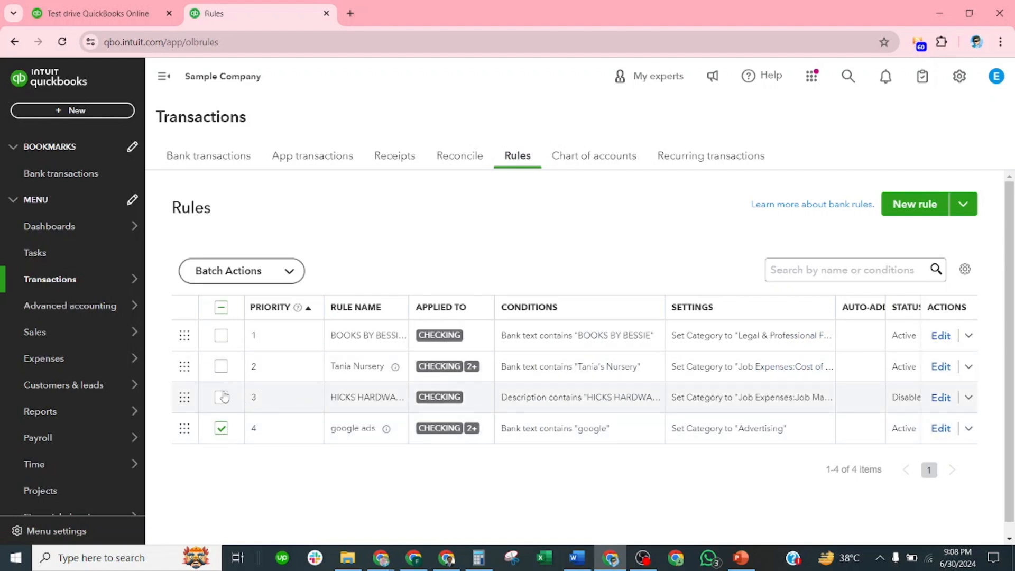
click(289, 271)
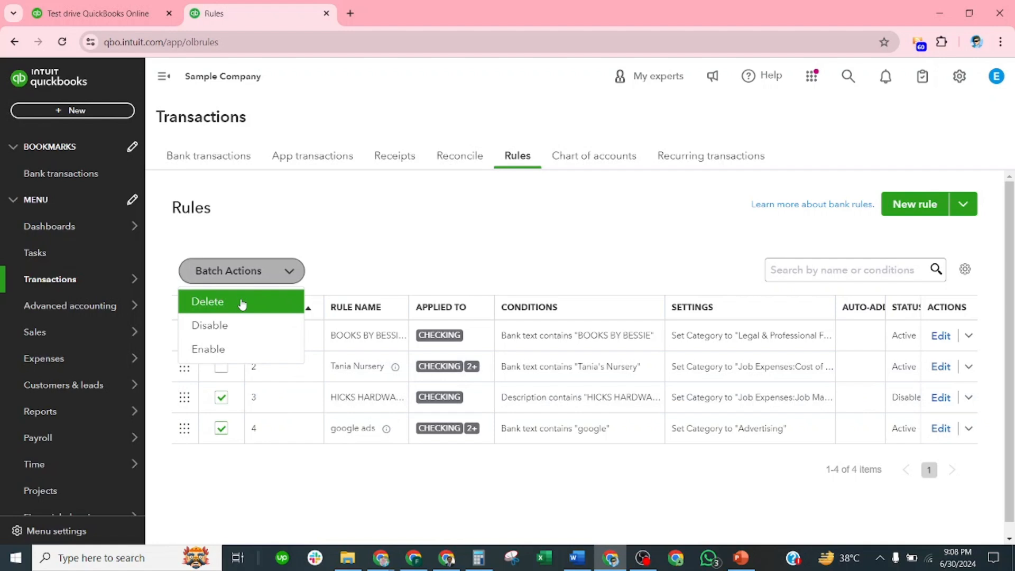
click(381, 230)
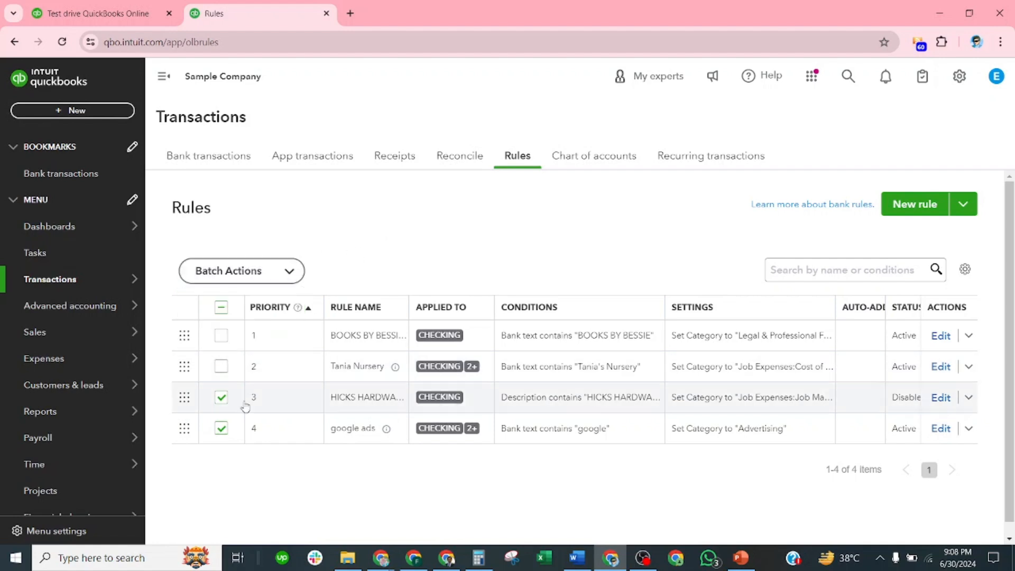
click(221, 397)
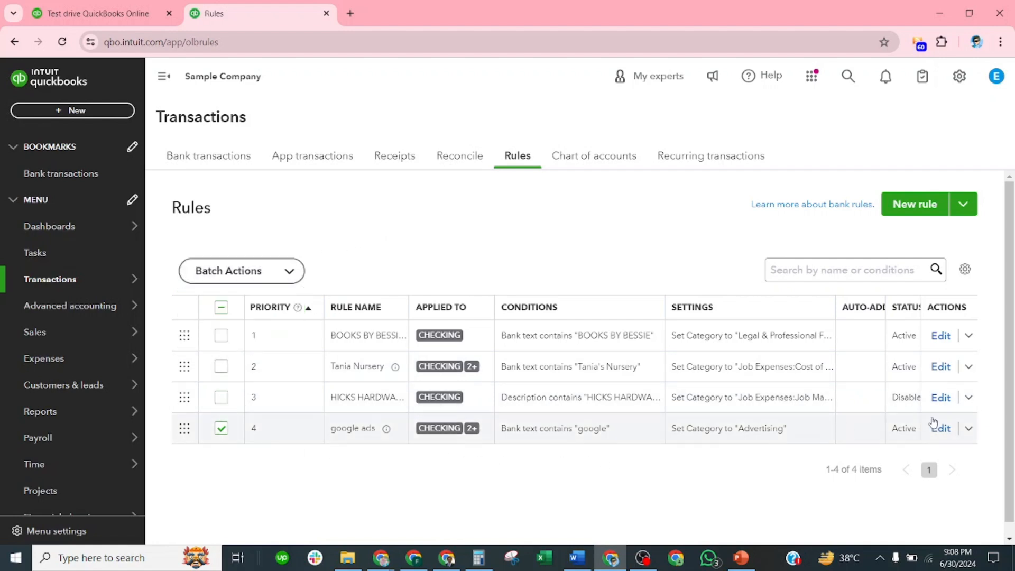
Delete the google ads rule and refresh the rules list.
click(968, 428)
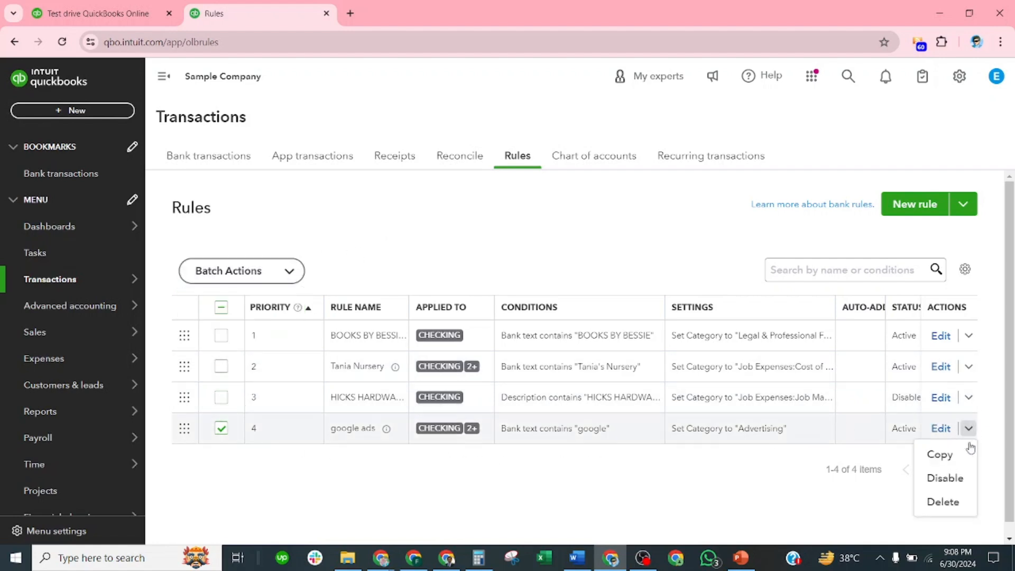
click(943, 502)
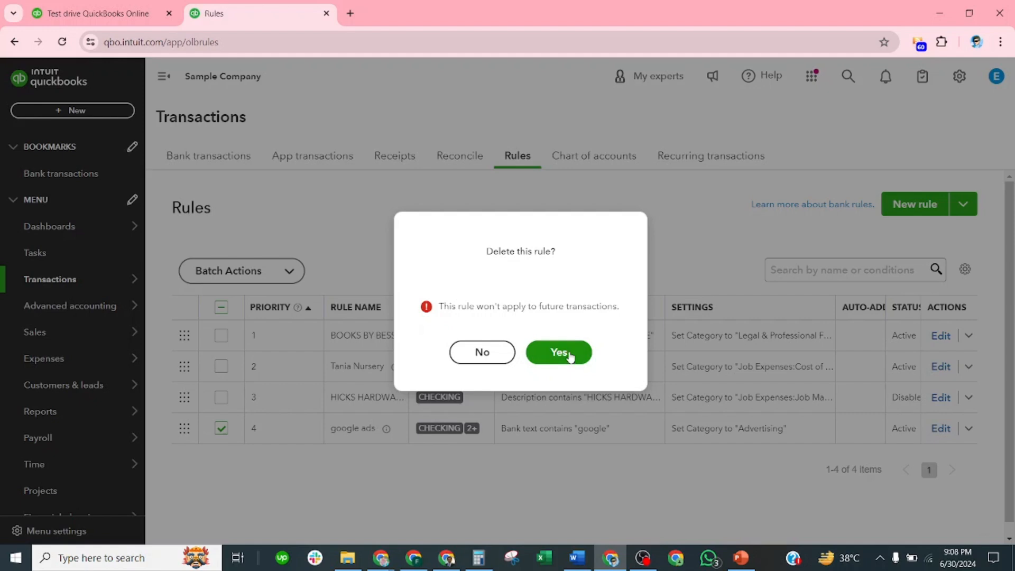
click(570, 356)
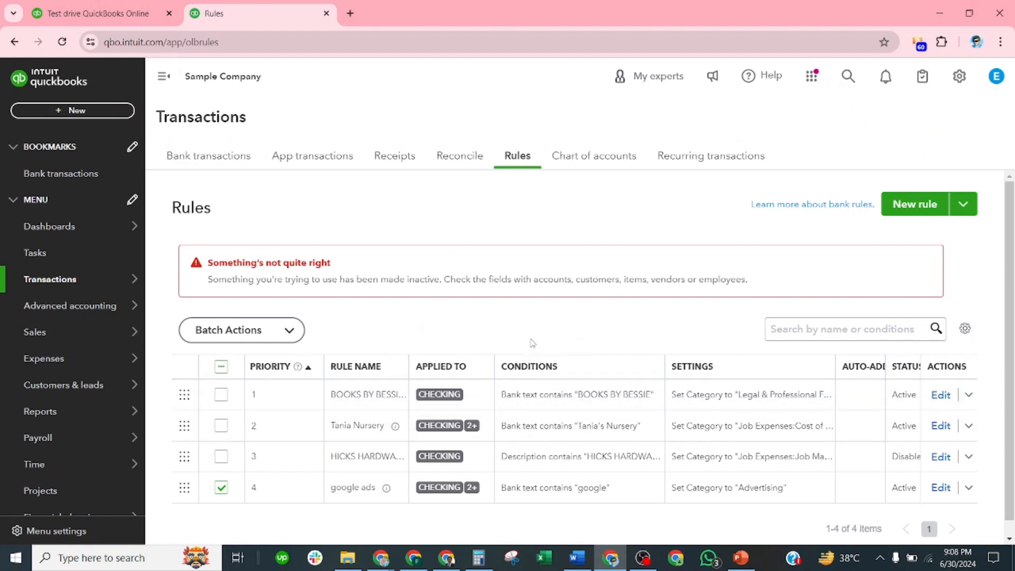
click(62, 42)
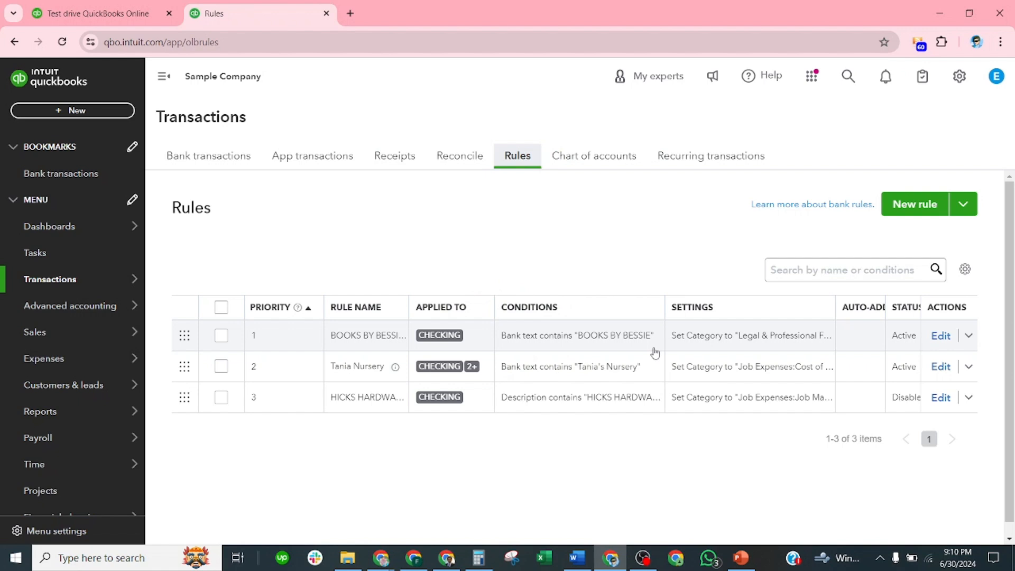
Turn on Auto-add for the BOOKS BY BESSIE rule and save it.
click(943, 342)
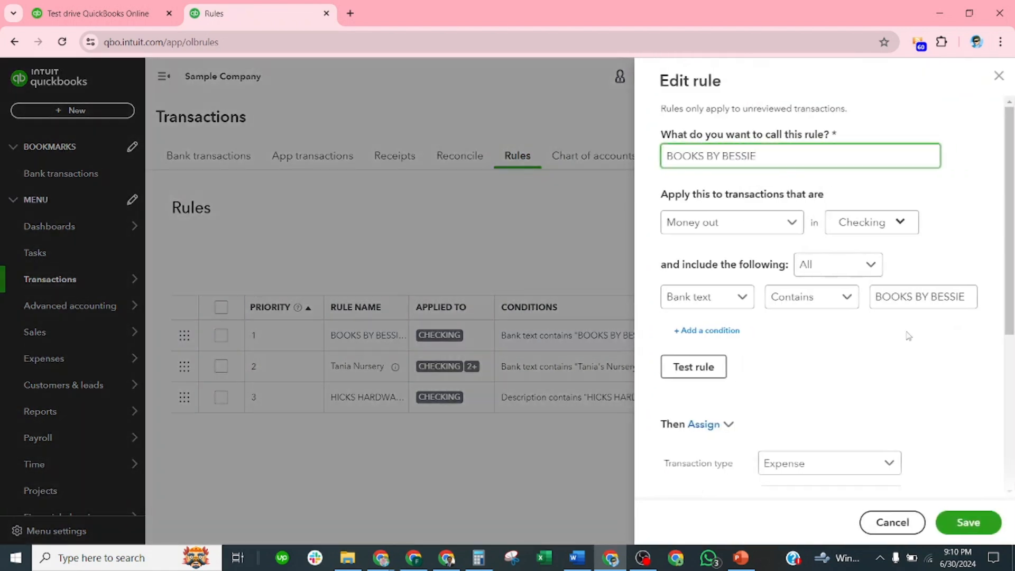
scroll(845, 360, down, 4)
scroll(800, 389, down, 2)
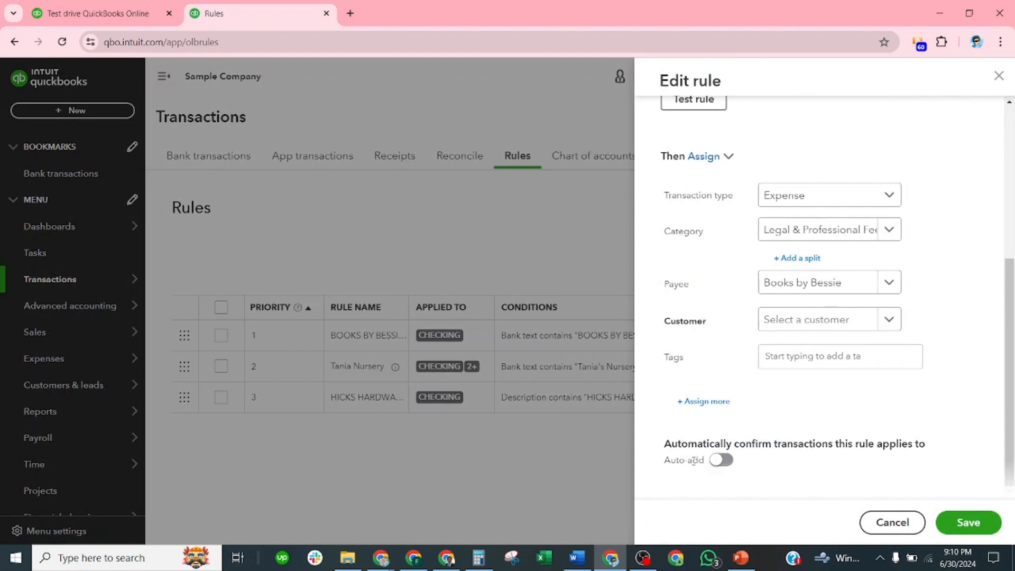
click(722, 464)
click(975, 526)
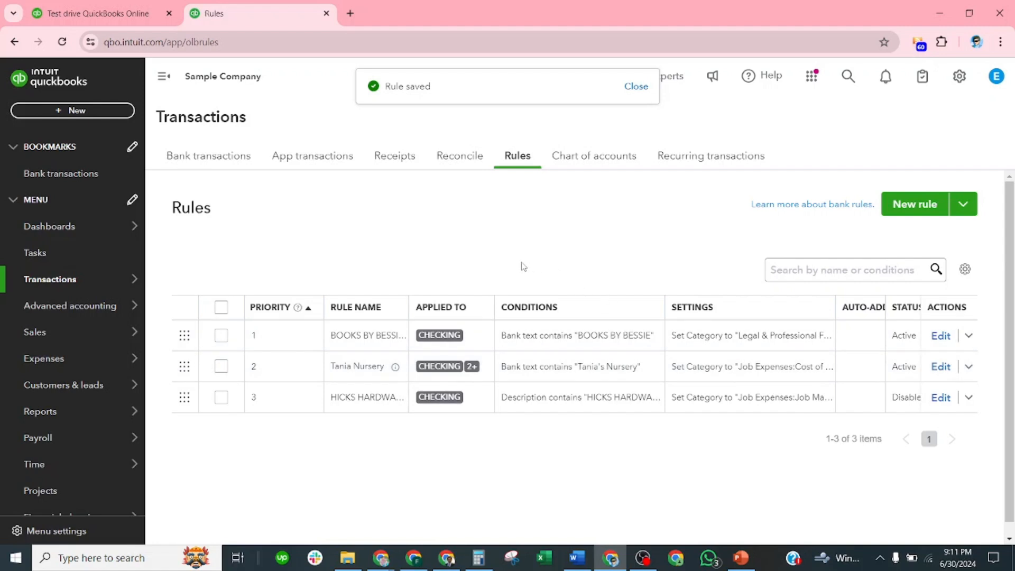
Undo the categorization of the 06/02/2024 Books By Bessie transaction in the Checking account's categorized list.
click(230, 158)
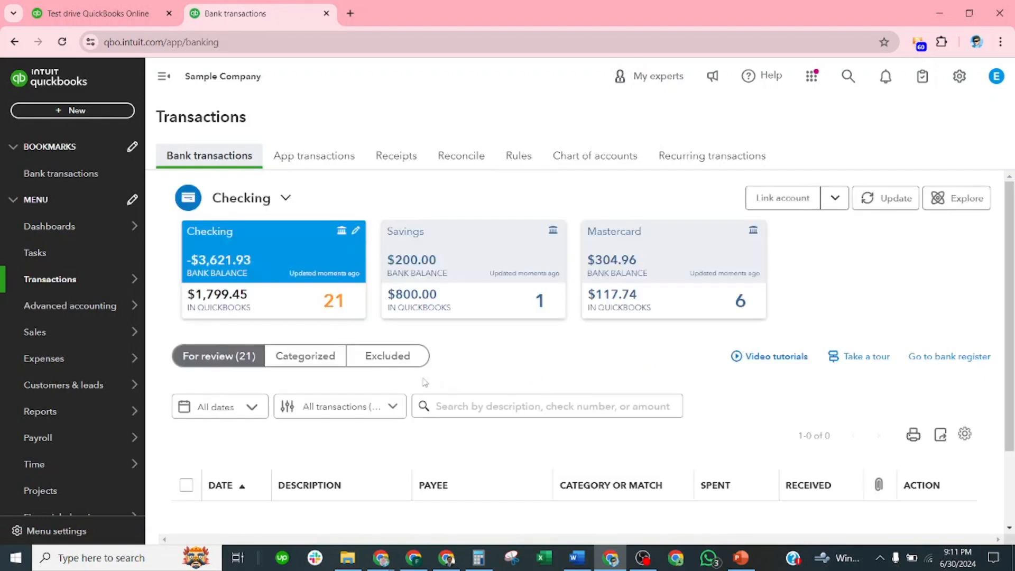
click(317, 355)
scroll(582, 361, down, 2)
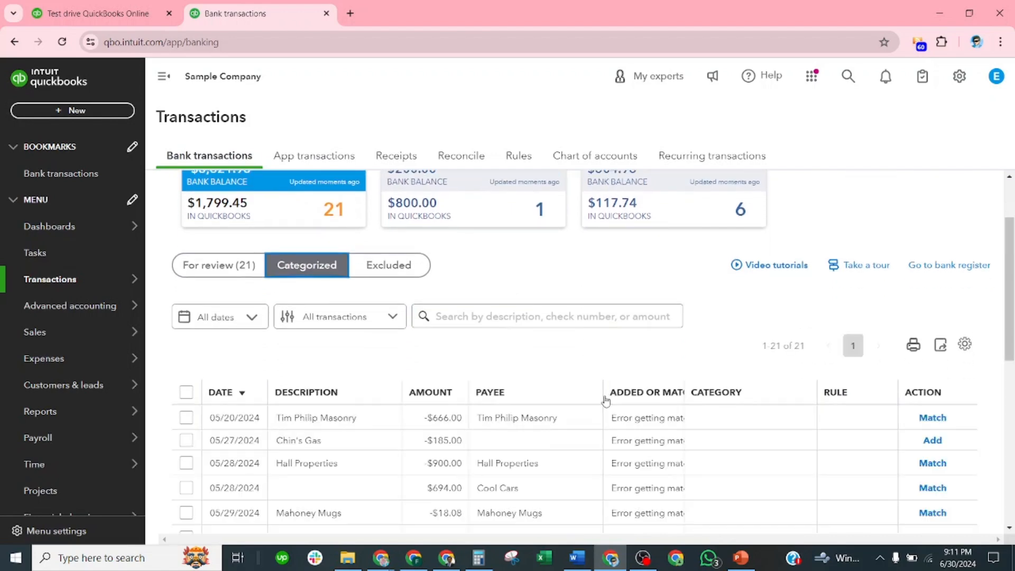
scroll(520, 439, down, 2)
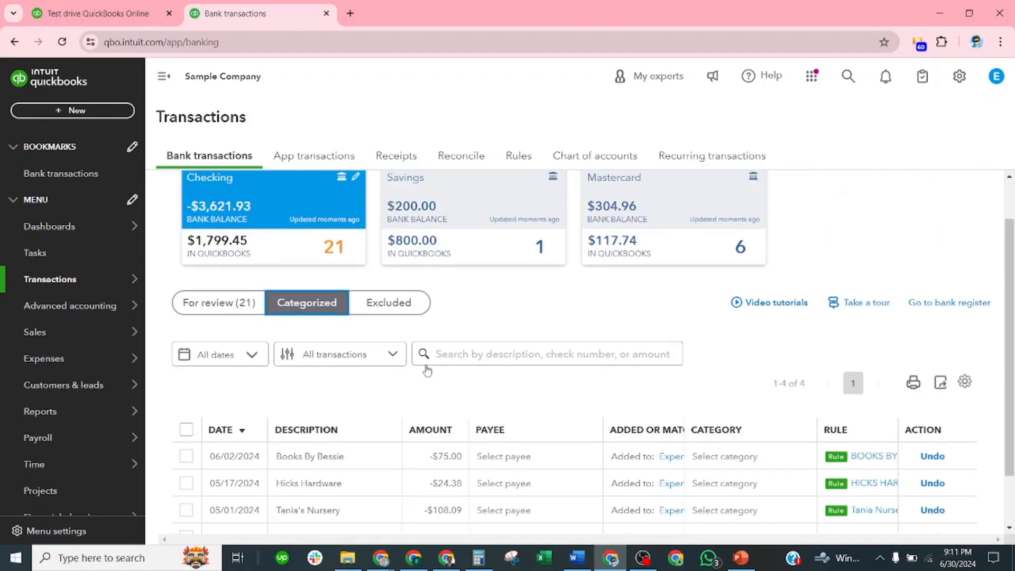
scroll(523, 397, down, 1)
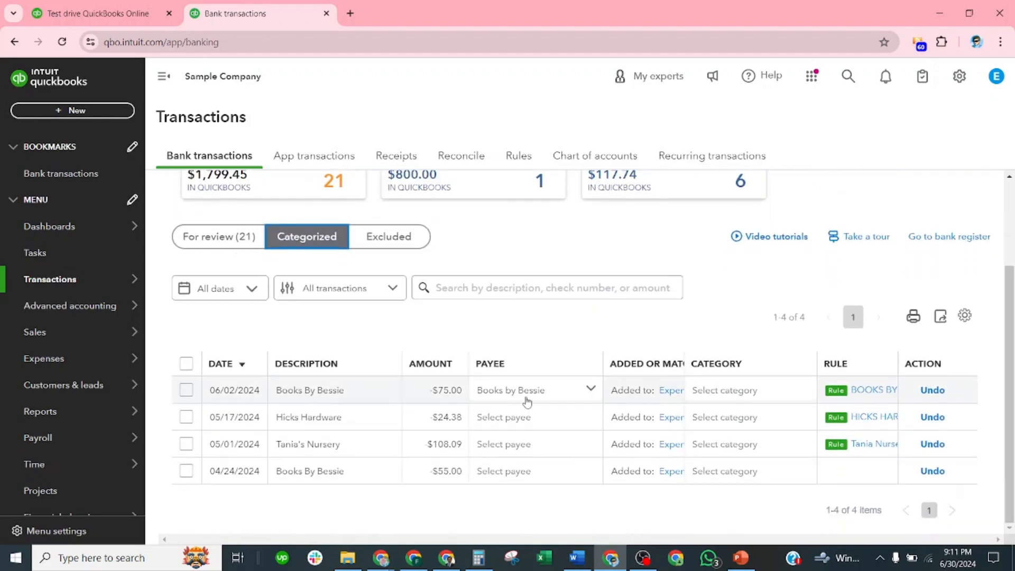
click(934, 395)
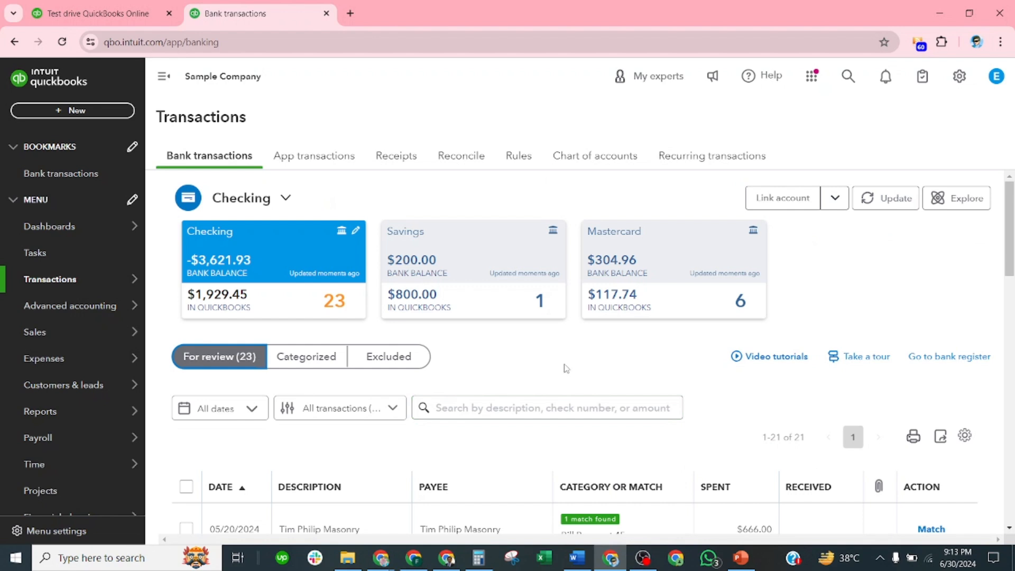
Examine the Checking account's transactions for review and the rule labels on its categorized transactions.
scroll(543, 357, down, 3)
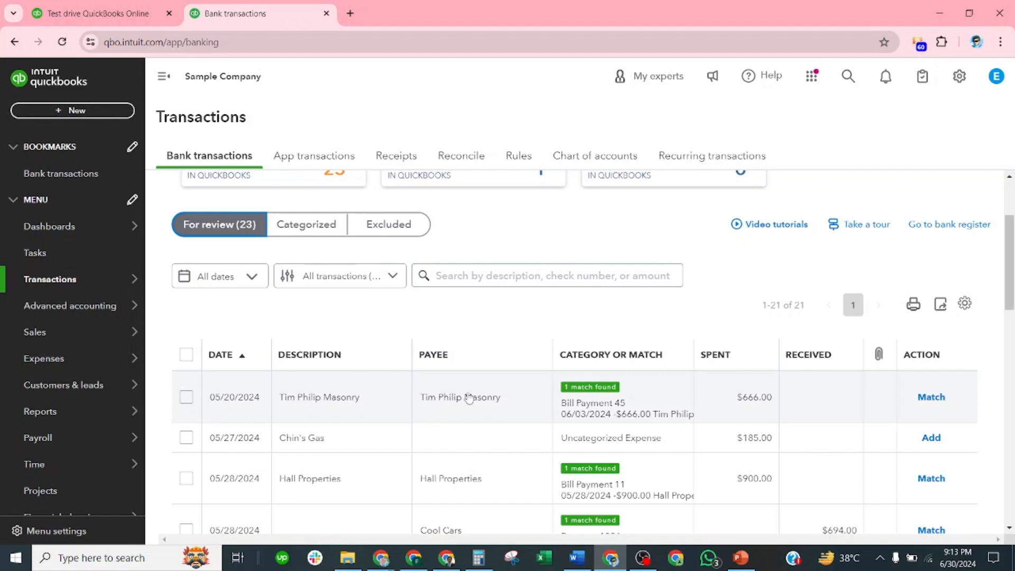
scroll(508, 417, down, 2)
scroll(510, 422, down, 2)
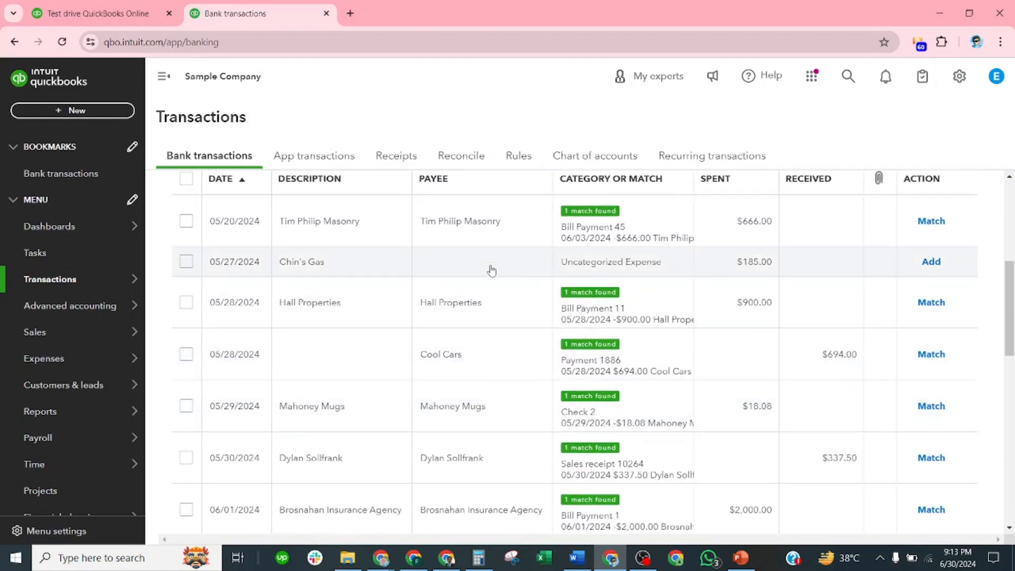
scroll(508, 364, down, 2)
scroll(508, 396, up, 4)
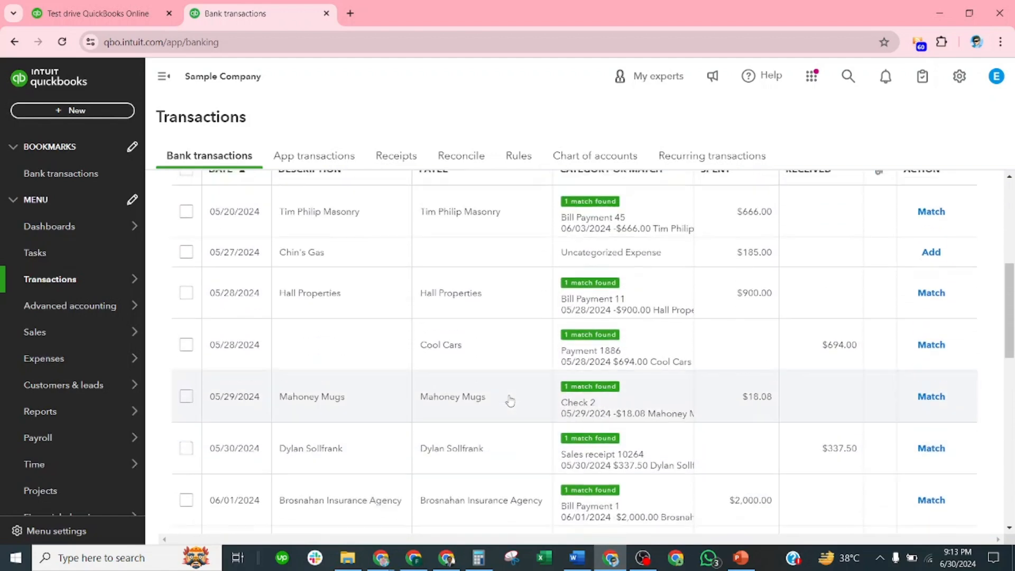
scroll(385, 312, up, 3)
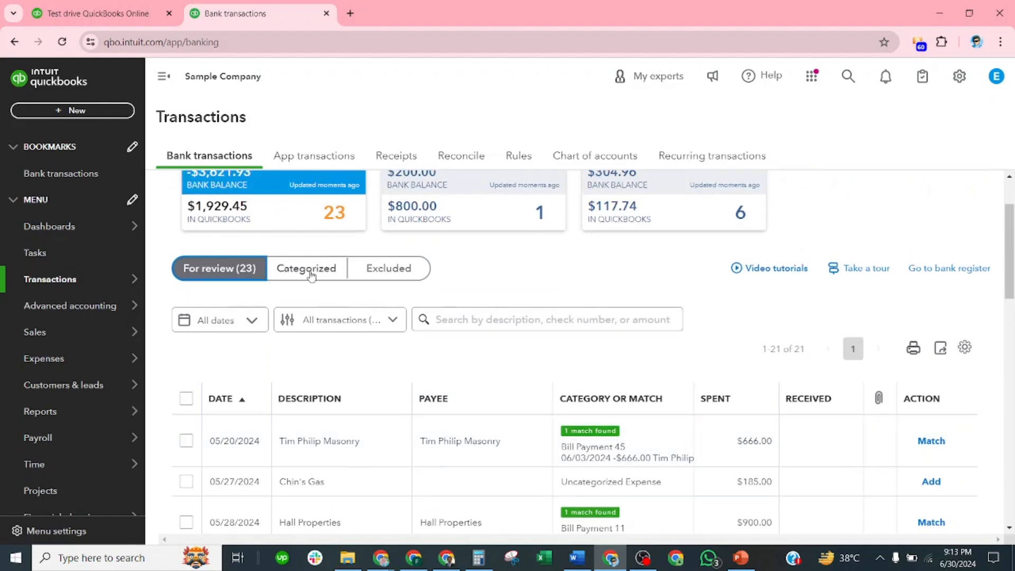
click(307, 277)
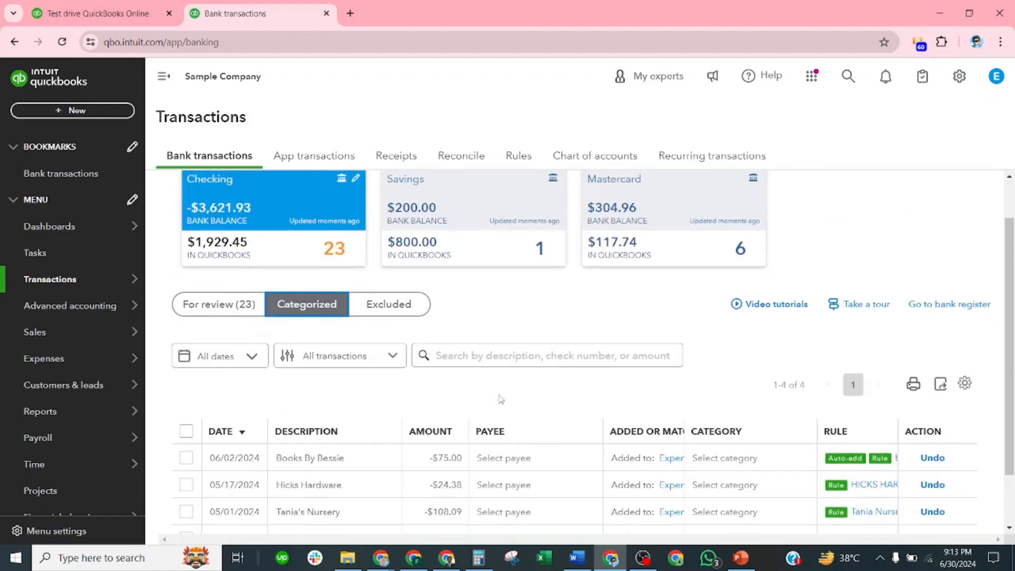
scroll(502, 399, down, 2)
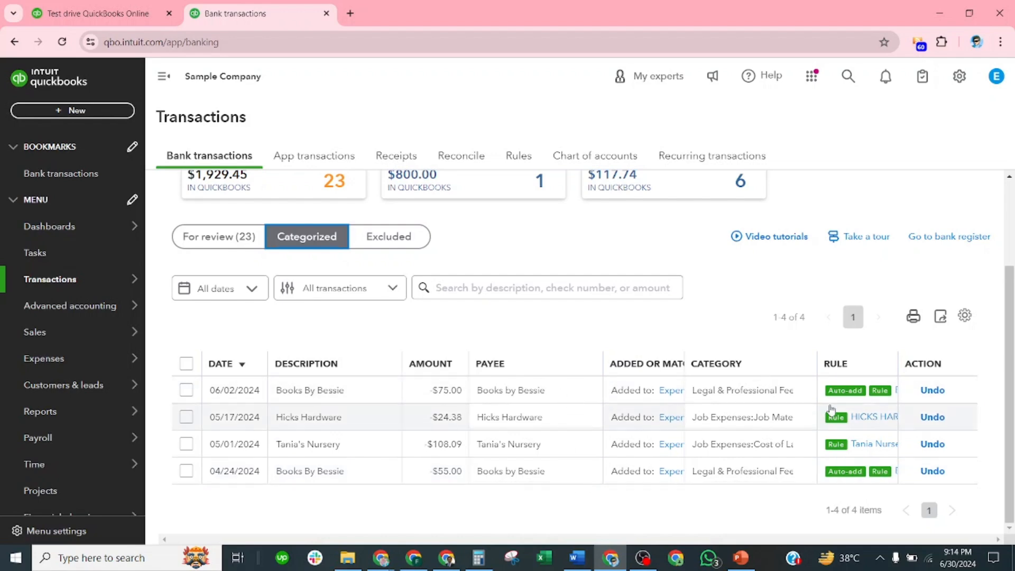
scroll(496, 364, up, 1)
scroll(497, 364, up, 1)
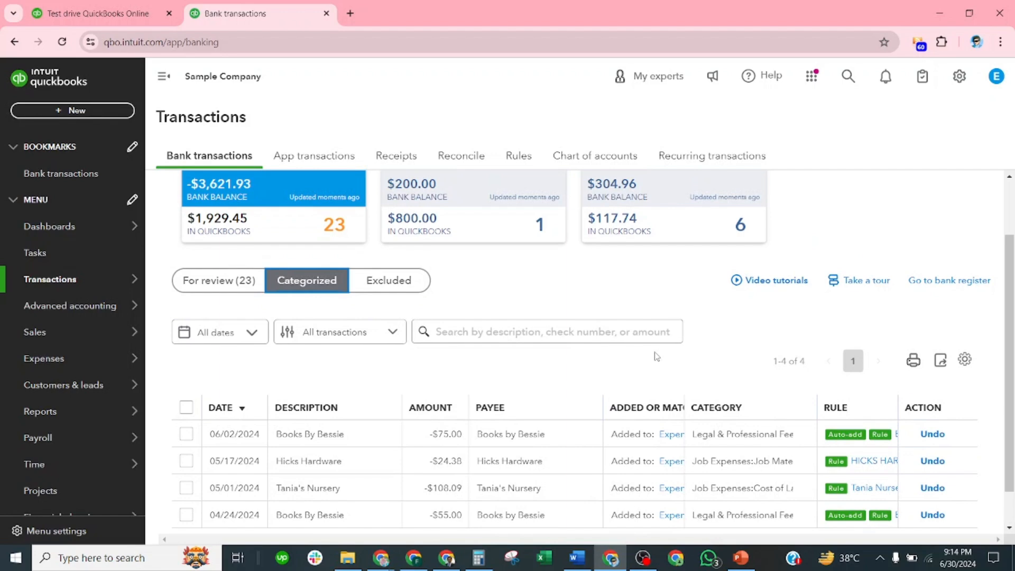
Open the 05/27/2024 Chin's Gas transaction for review, copy CHIN'S GAS from its bank detail and start a rule from it.
click(239, 281)
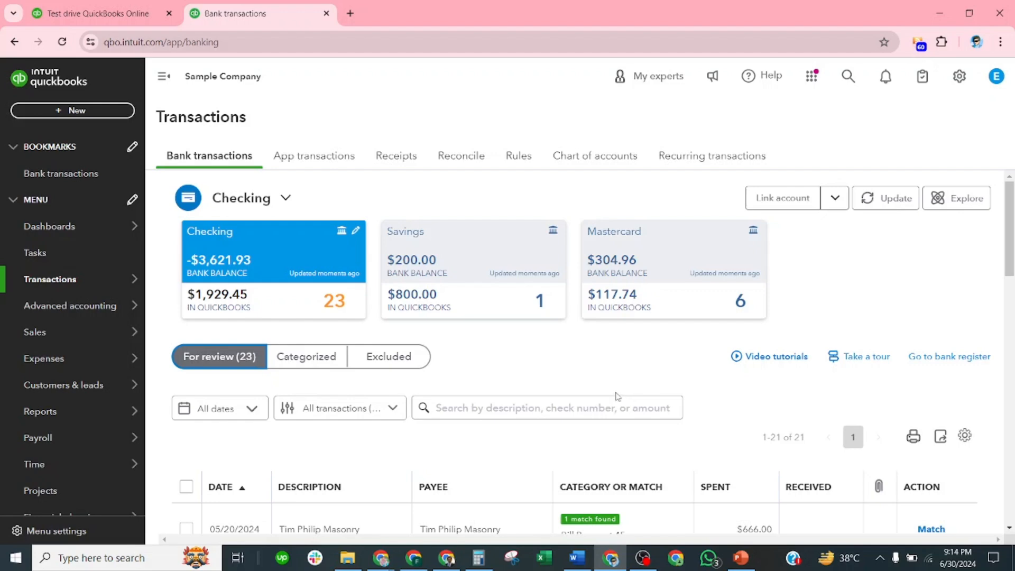
scroll(597, 381, down, 2)
scroll(529, 391, down, 3)
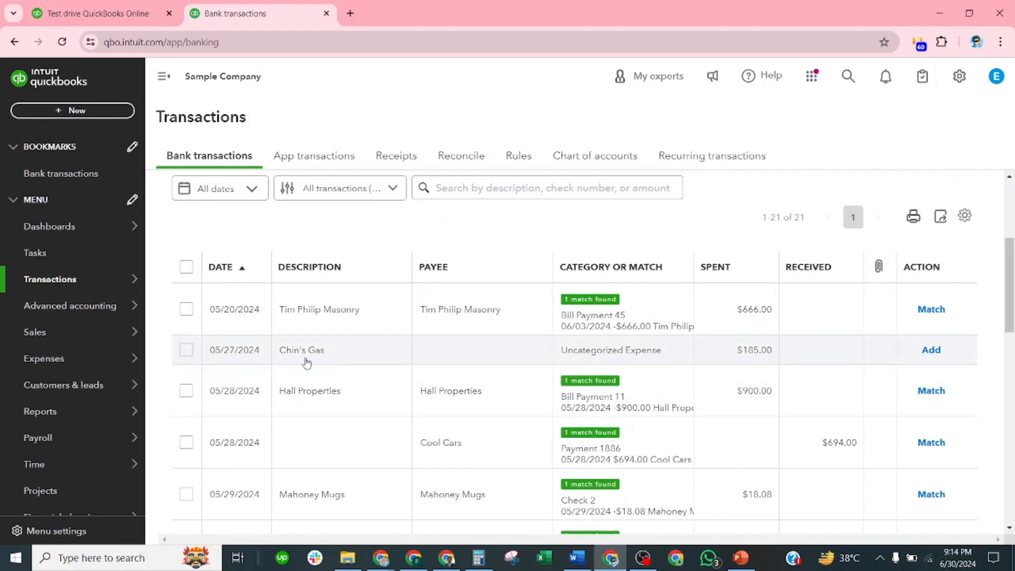
click(603, 348)
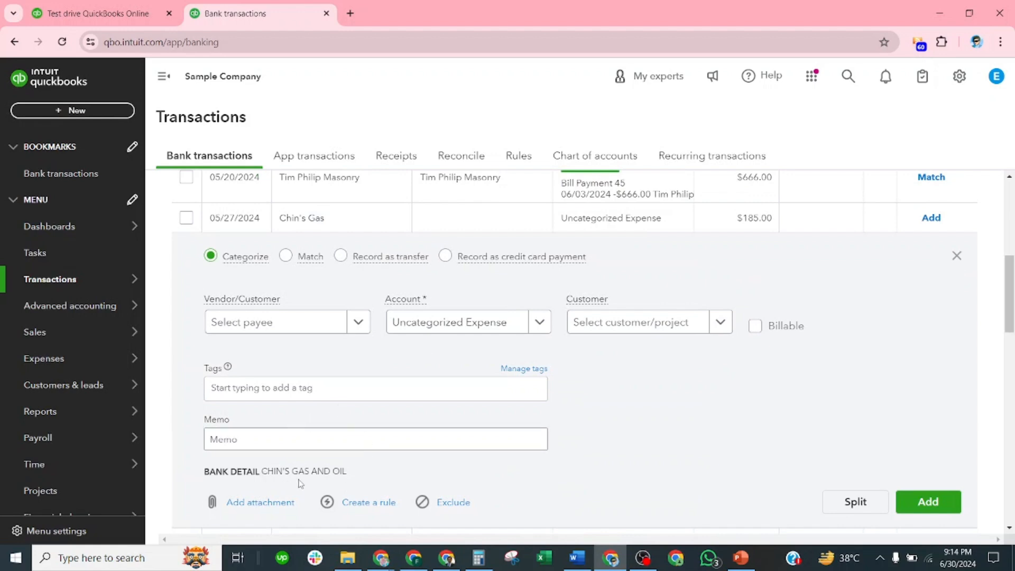
drag(261, 472, 300, 471)
click(382, 503)
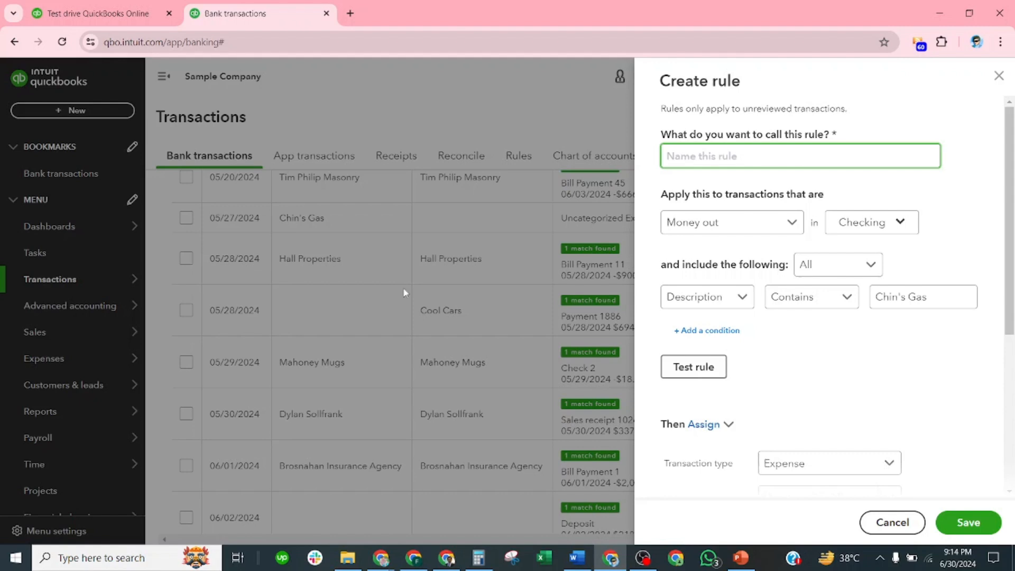
Name the new rule CHIN'S GAS and make its condition check the Bank text.
click(711, 158)
text(CHIN'S GAS)
click(742, 302)
click(722, 348)
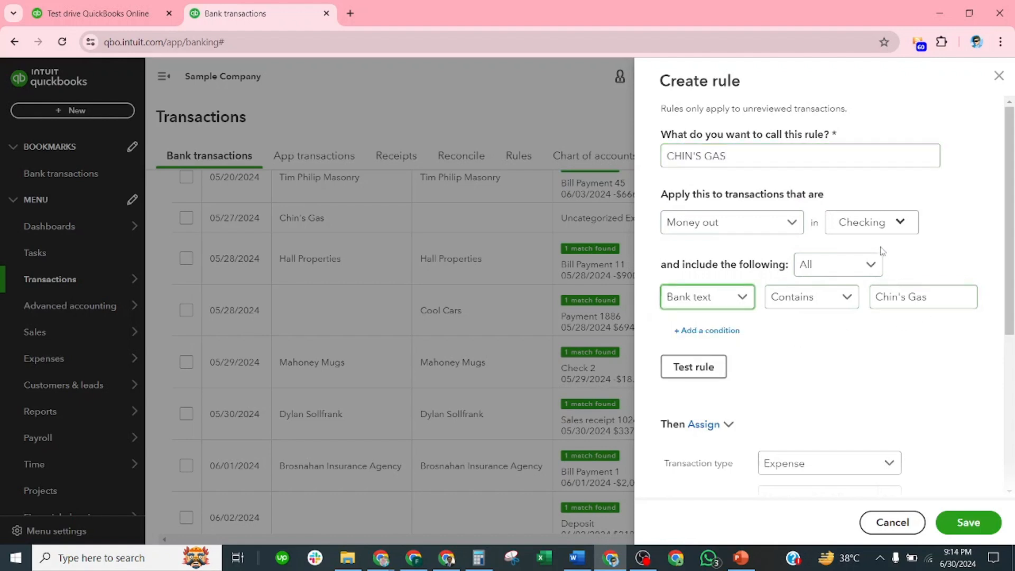
Apply the CHIN'S GAS rule to the Mastercard account in addition to Checking.
click(900, 224)
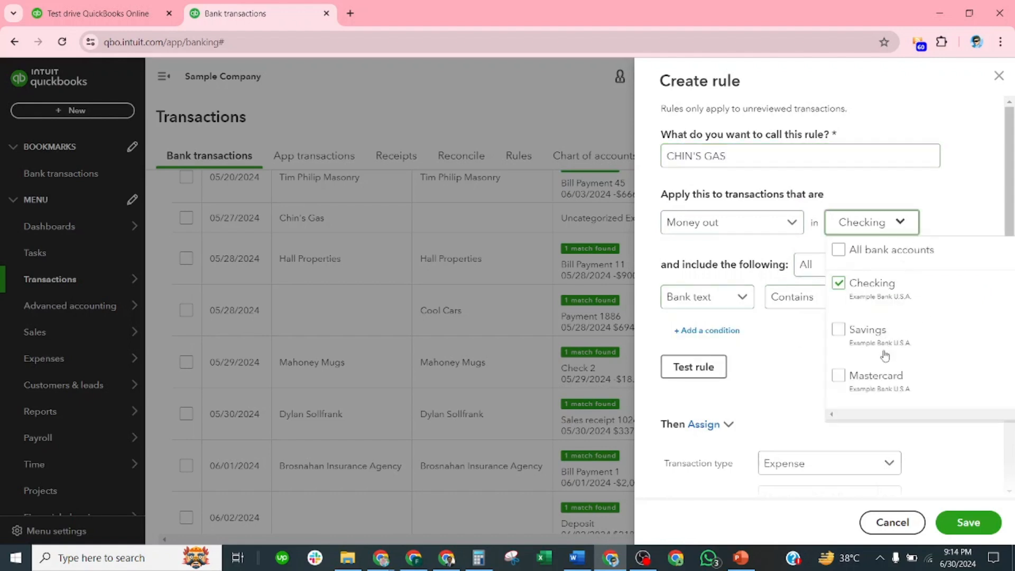
click(886, 376)
click(962, 191)
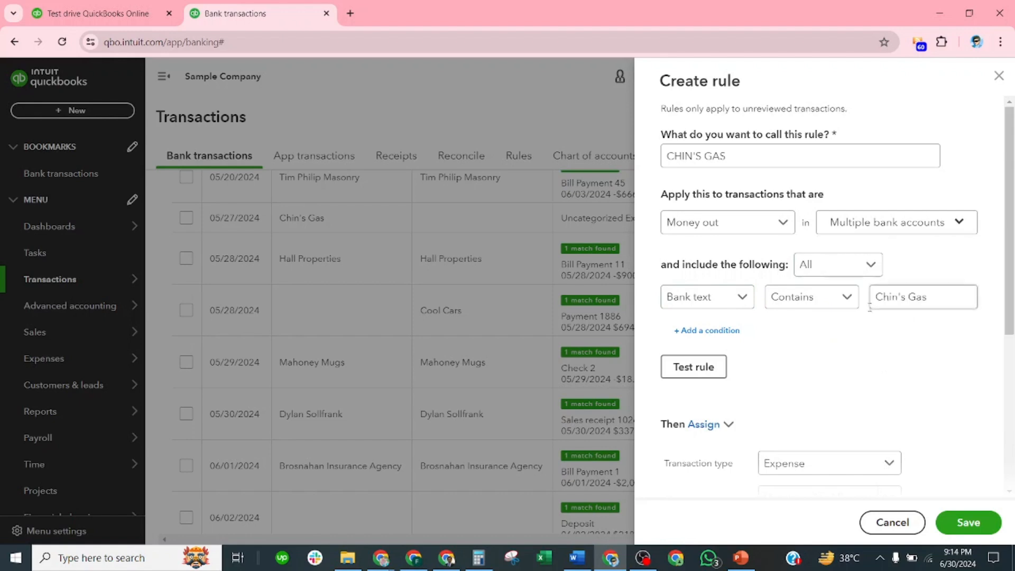
Set the CHIN'S GAS rule's category to Gas and Electric, the sub-account of Utilities.
scroll(806, 327, down, 2)
scroll(752, 337, down, 1)
click(822, 333)
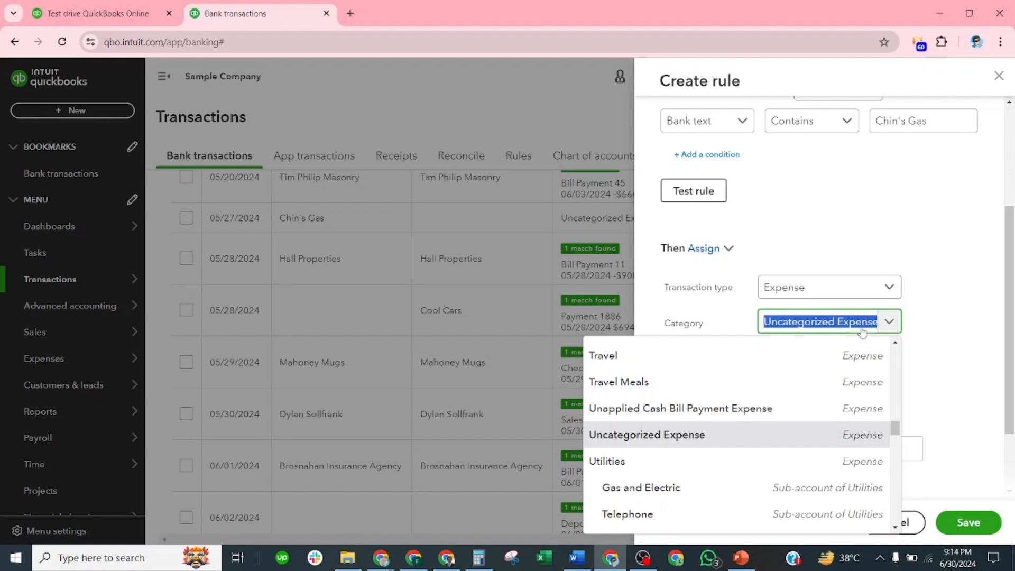
text(ut)
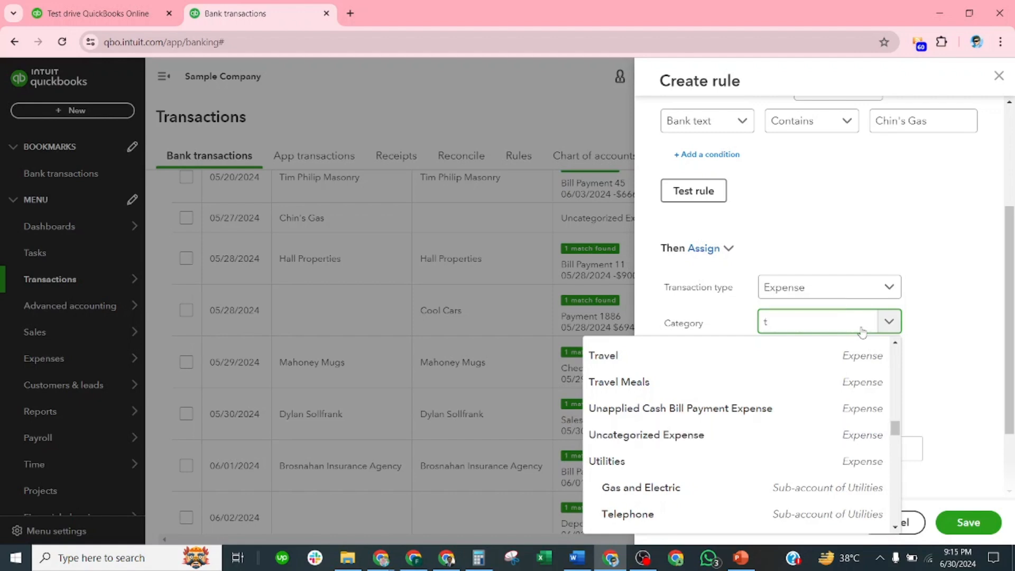
text(ili)
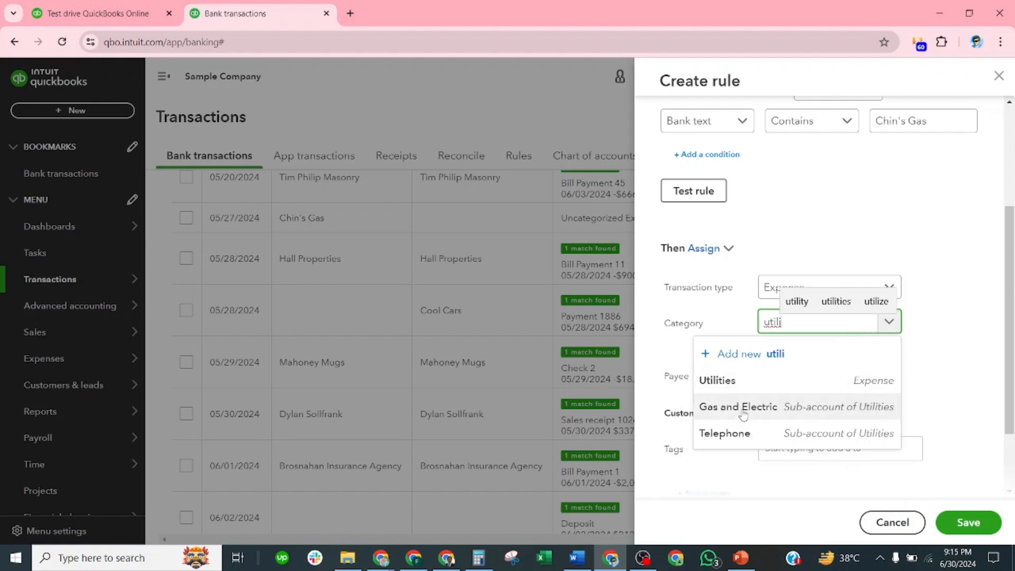
click(743, 416)
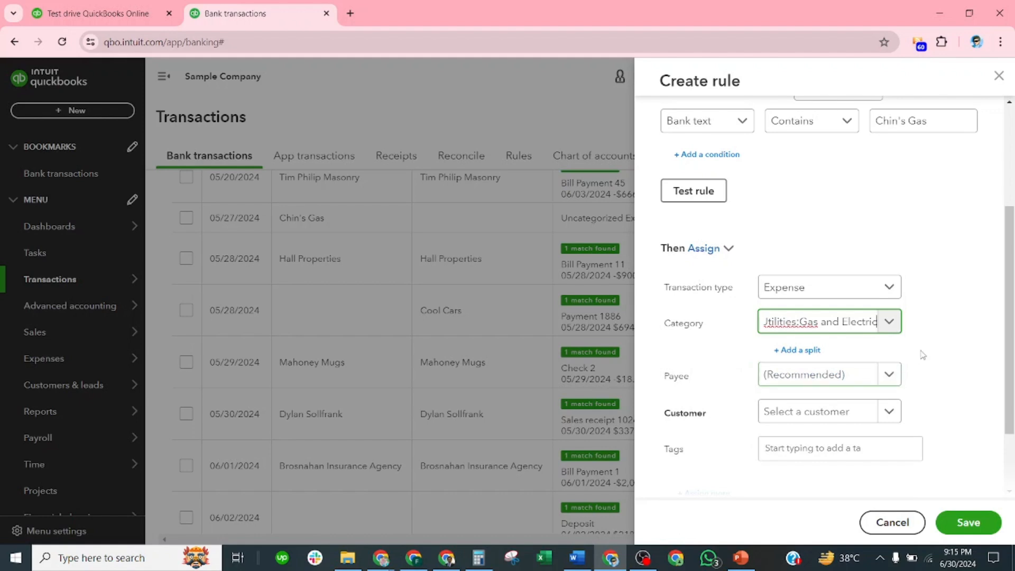
Split the rule's category by percentage and assign 50 percent to the Utilities:Gas and Electric line.
click(809, 352)
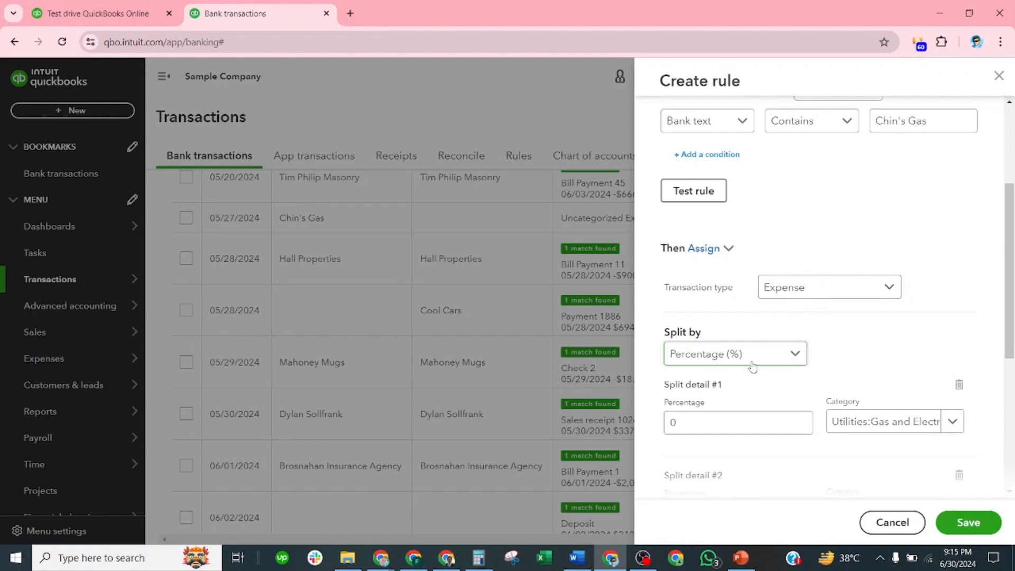
click(795, 358)
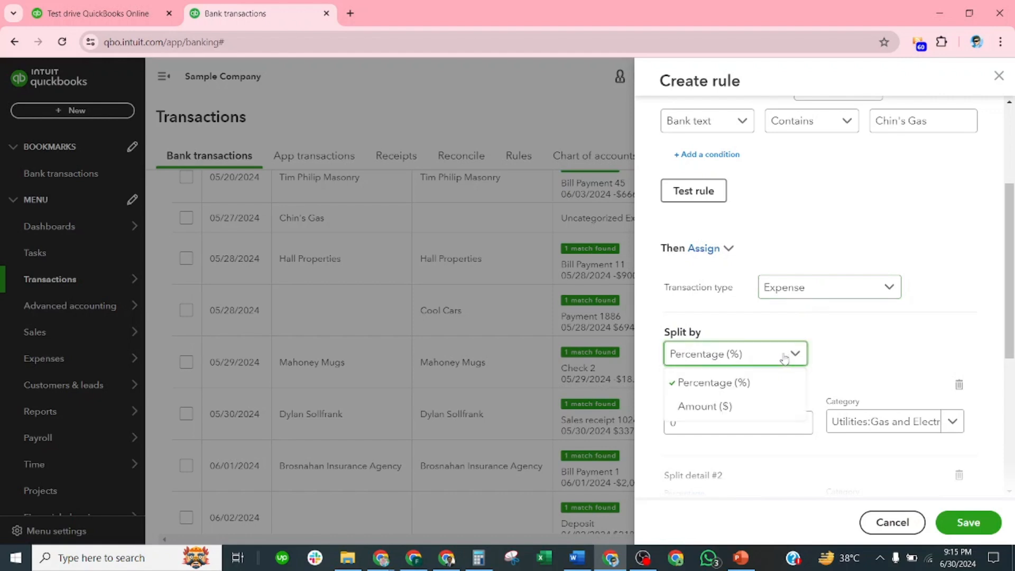
click(746, 390)
click(697, 417)
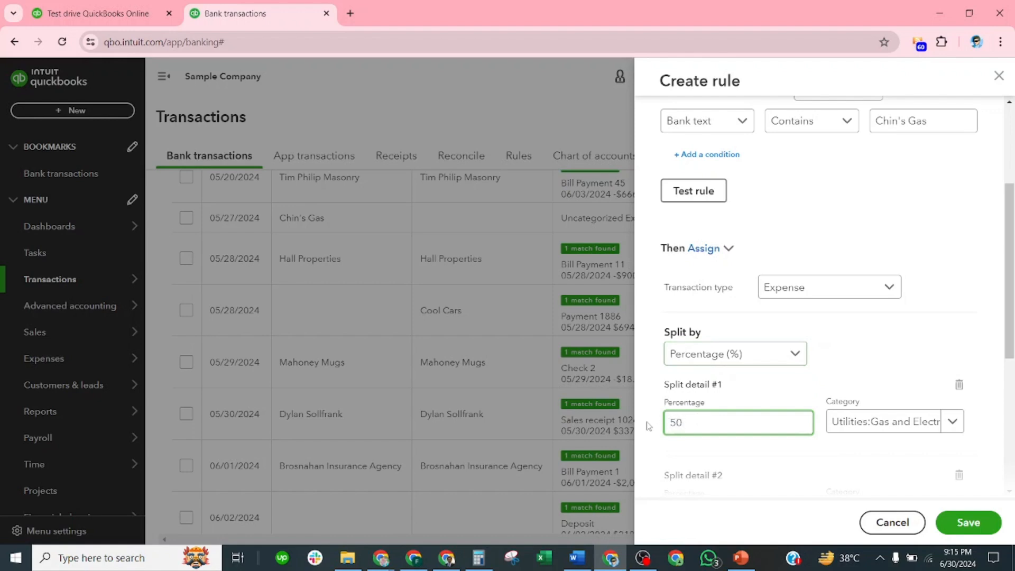
click(871, 455)
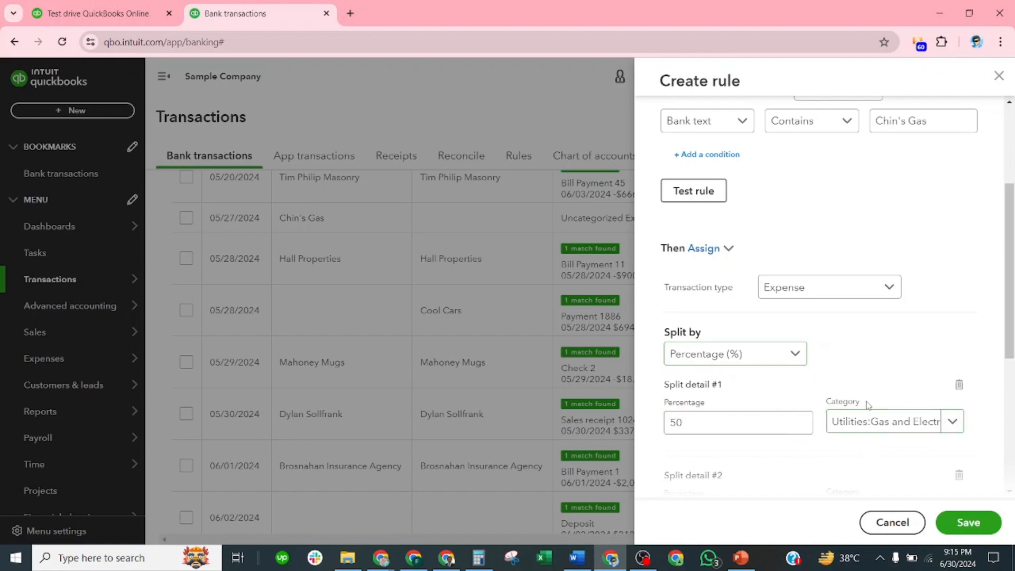
Set the second split line to 50 percent and start adding a new category named water for it.
scroll(871, 425, down, 2)
click(744, 403)
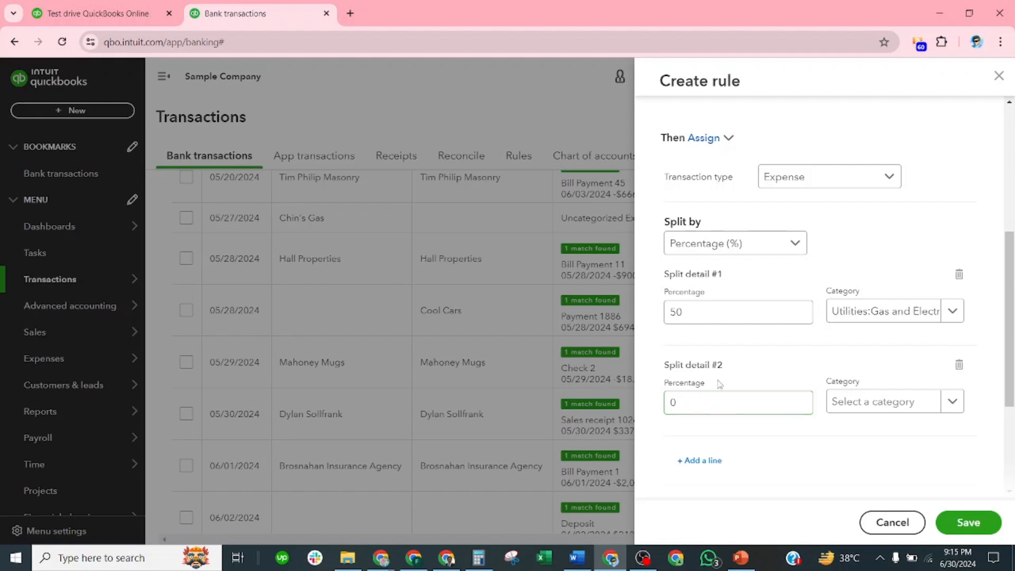
drag(686, 403, 659, 407)
text(50)
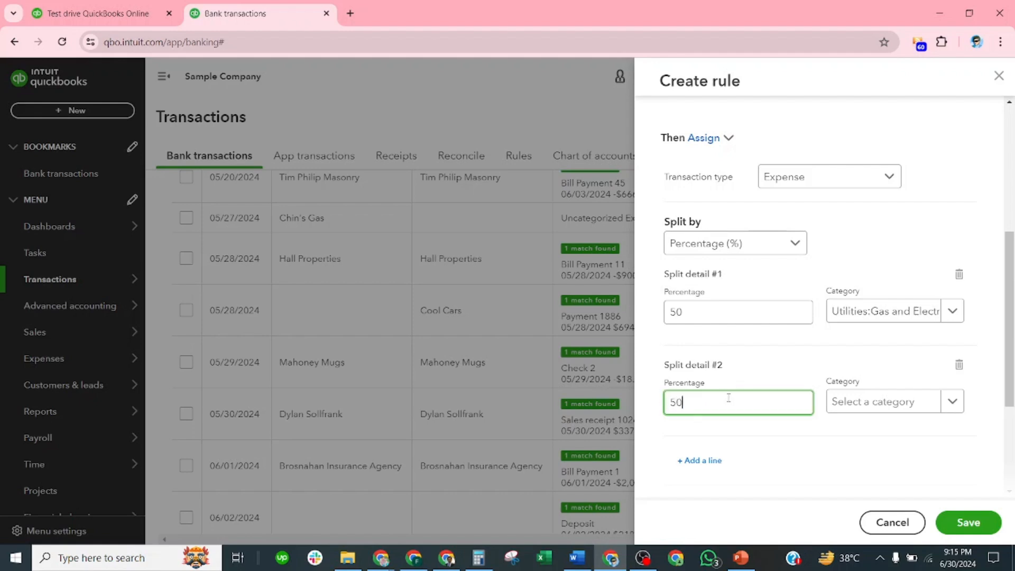
click(893, 408)
text(water)
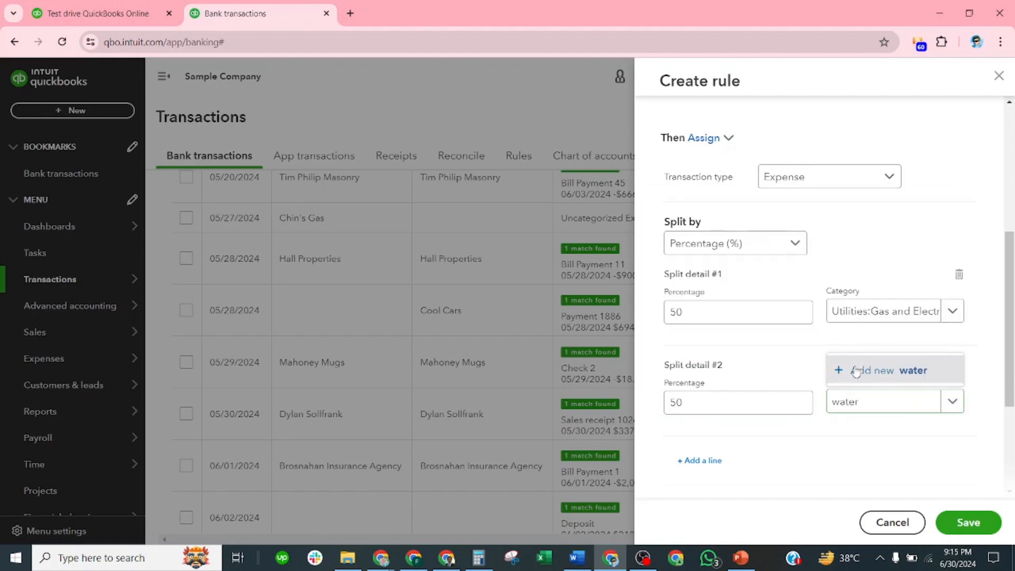
click(846, 371)
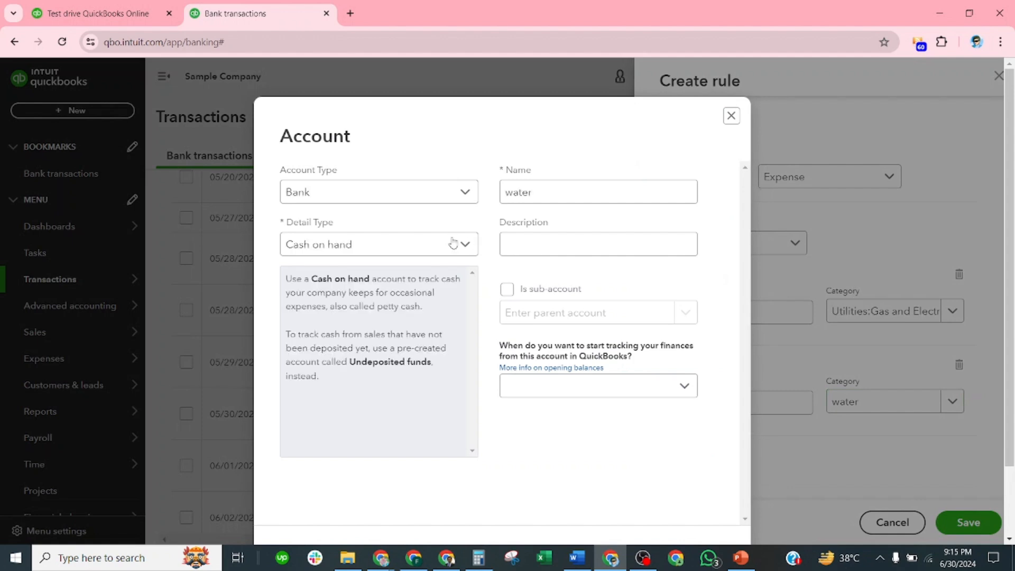
Set the new water account's account type to Expenses and its detail type to Utilities.
click(467, 194)
scroll(328, 320, down, 4)
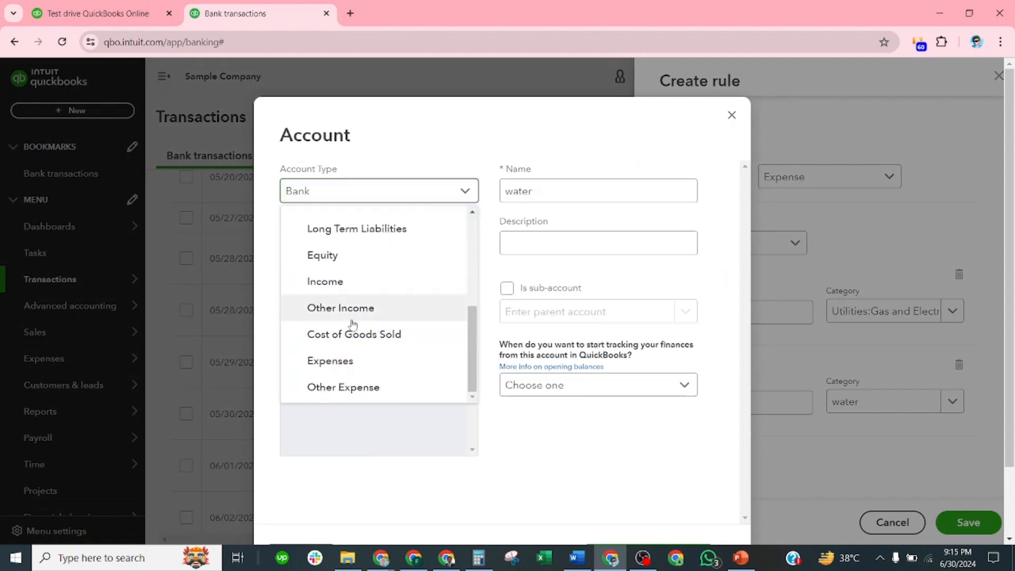
click(362, 359)
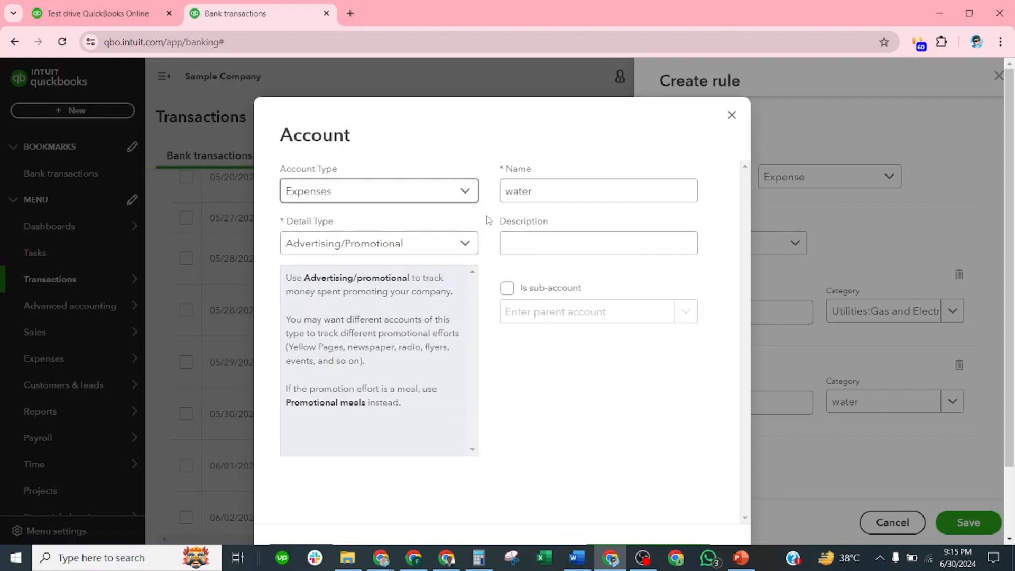
click(462, 243)
scroll(356, 365, down, 2)
scroll(358, 376, down, 5)
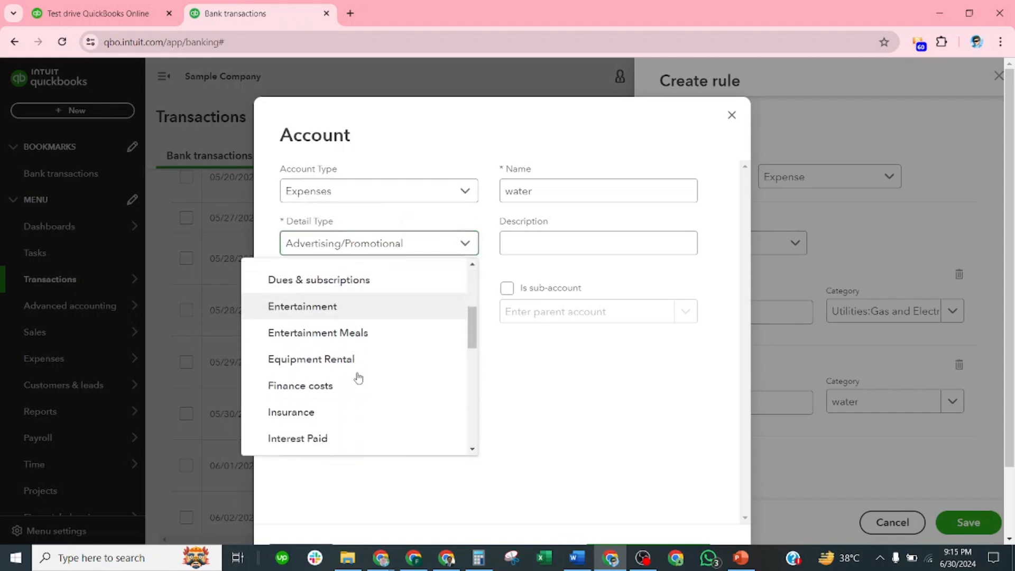
scroll(357, 377, down, 3)
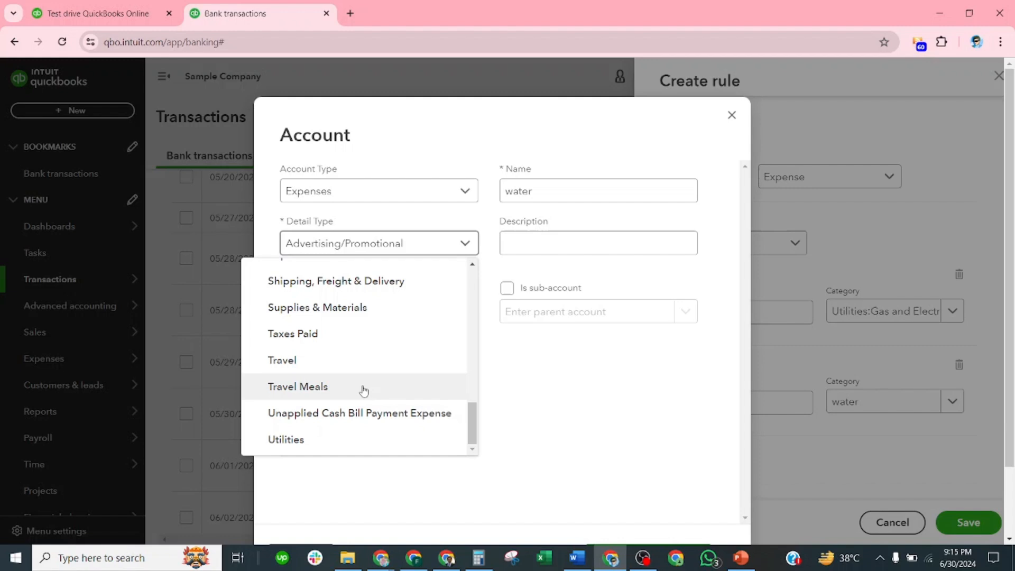
click(335, 439)
Capitalize the new account's name as Water, make it a sub-account of Utilities and save it.
click(520, 197)
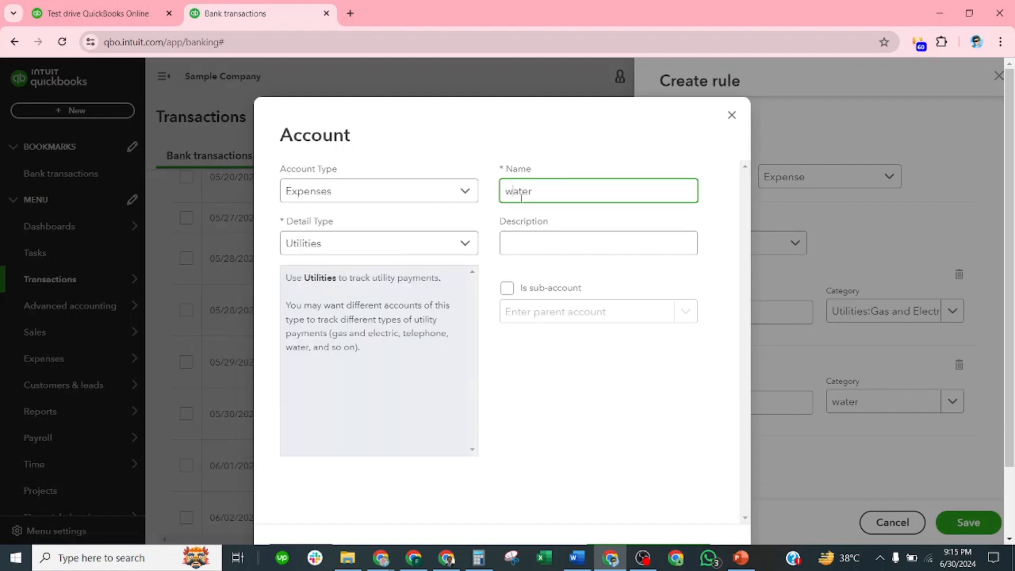
key(Home)
key(Delete)
text(W)
click(507, 288)
click(533, 307)
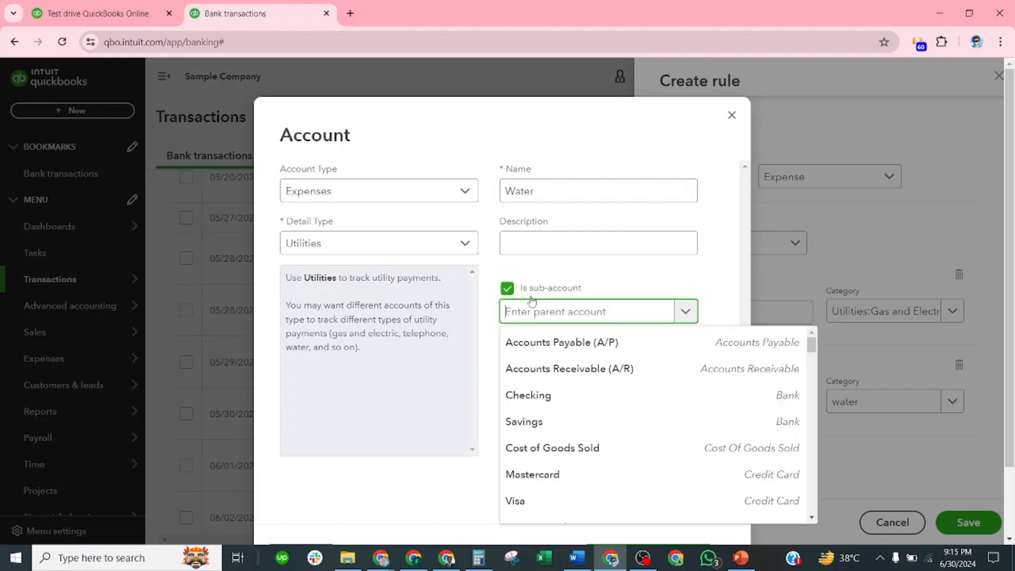
text(util)
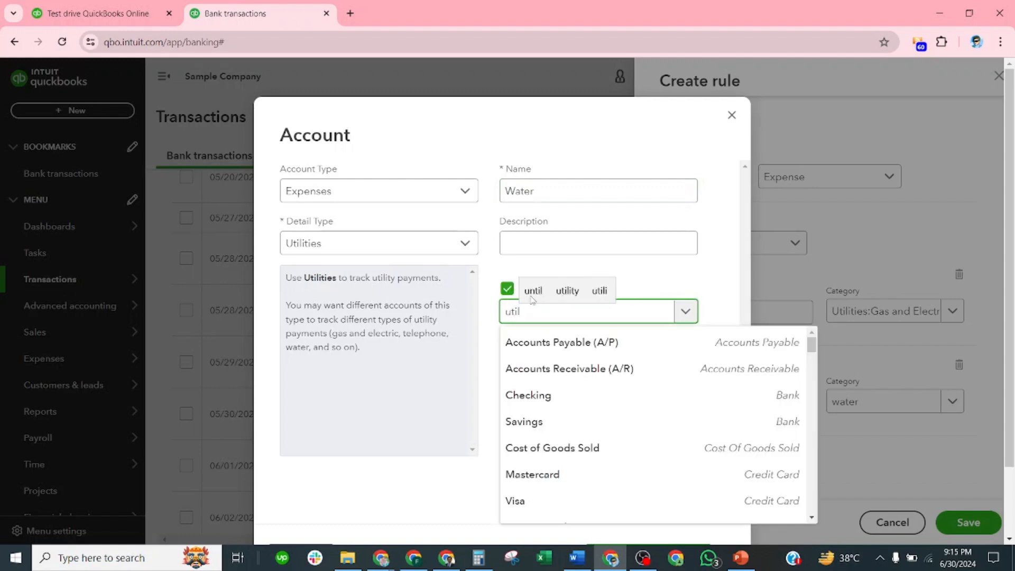
click(538, 344)
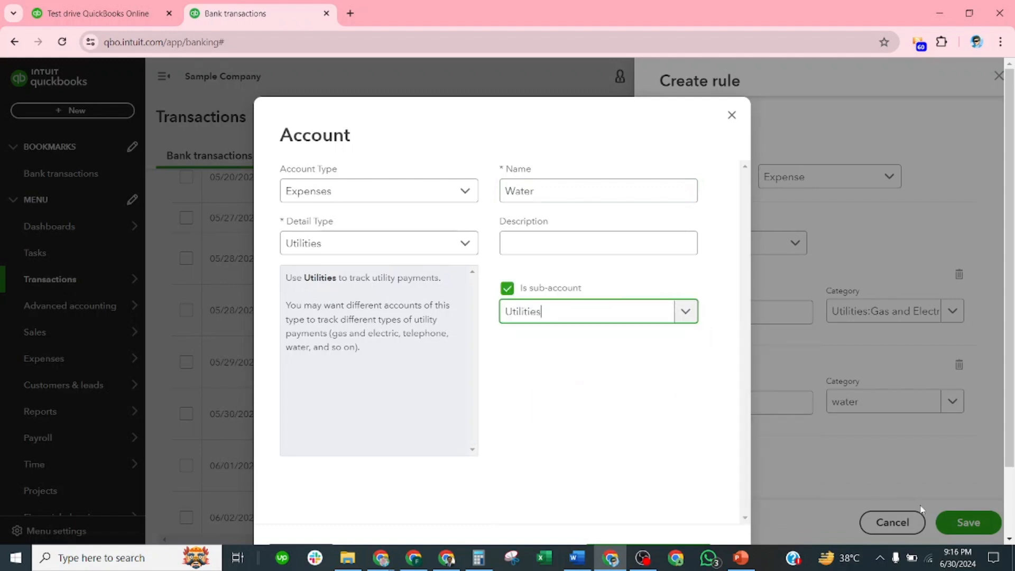
scroll(697, 365, down, 2)
click(660, 476)
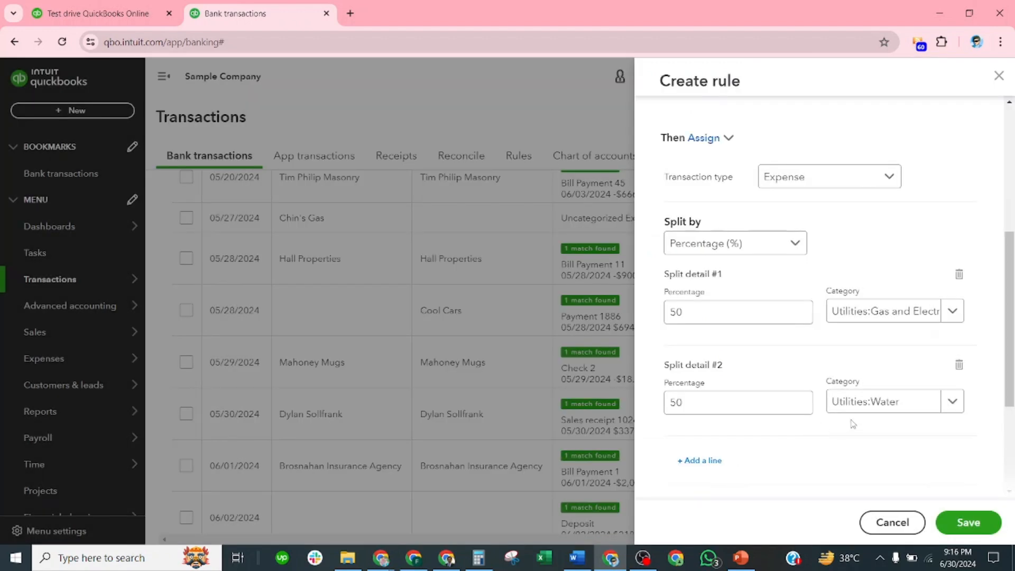
Review the rule's name, conditions, split method options and both split lines.
scroll(842, 401, up, 3)
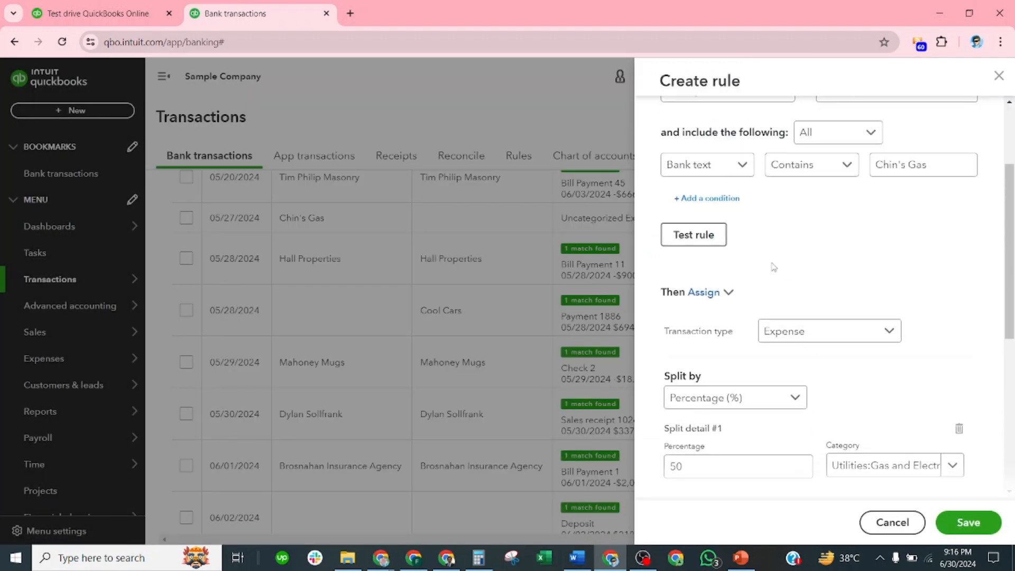
scroll(773, 267, down, 3)
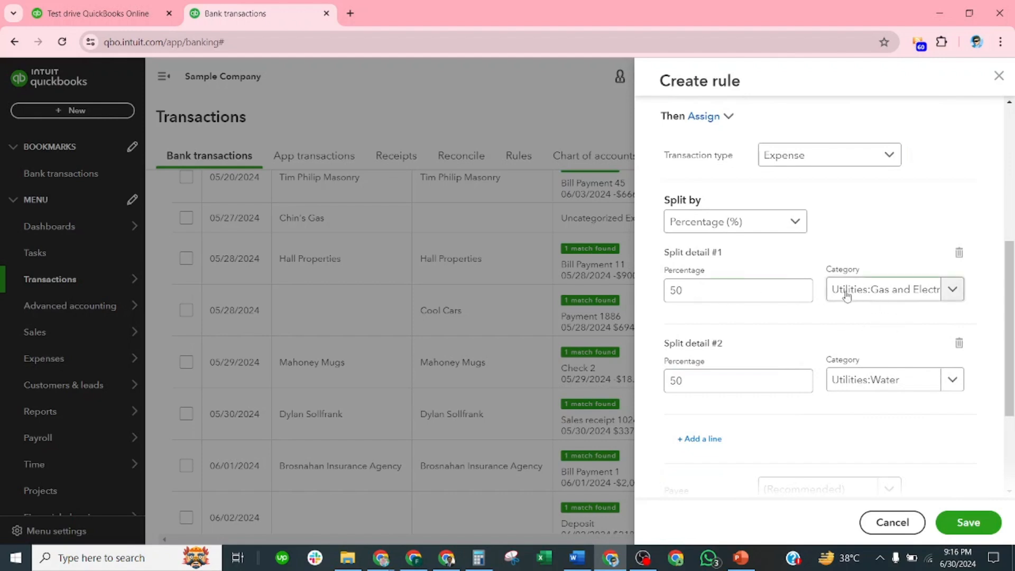
scroll(823, 277, up, 6)
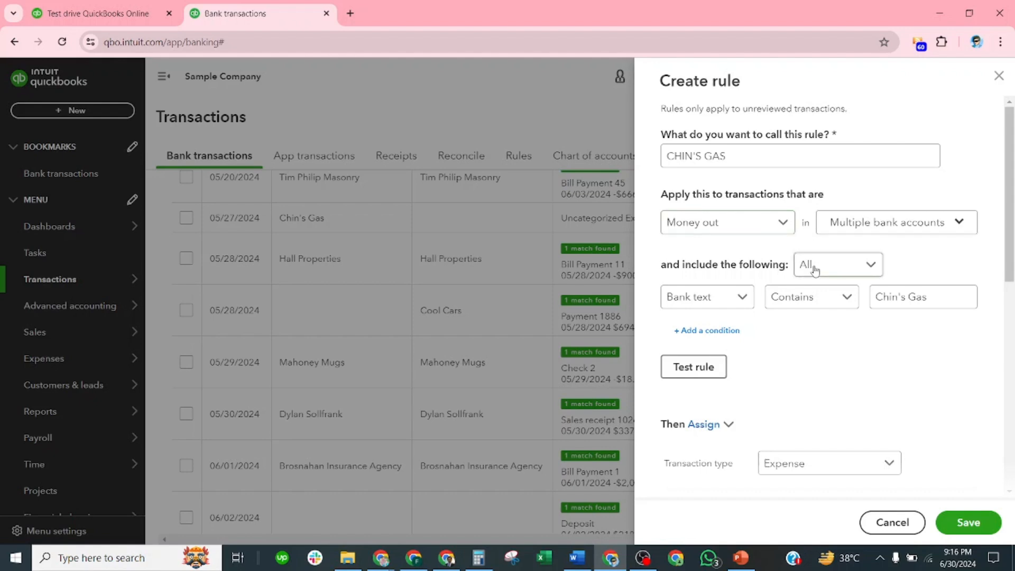
scroll(819, 338, down, 2)
scroll(828, 358, down, 1)
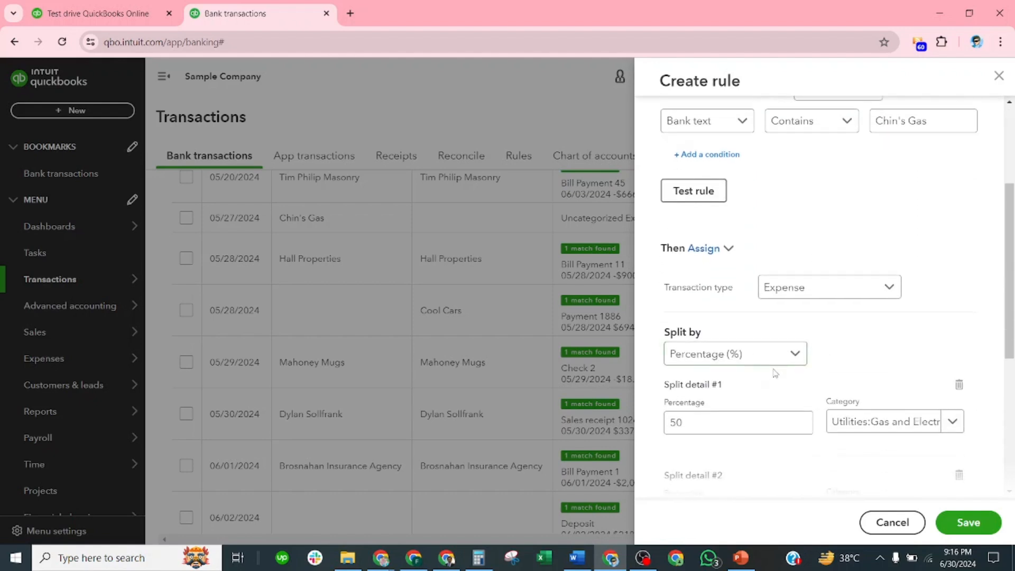
scroll(777, 397, down, 3)
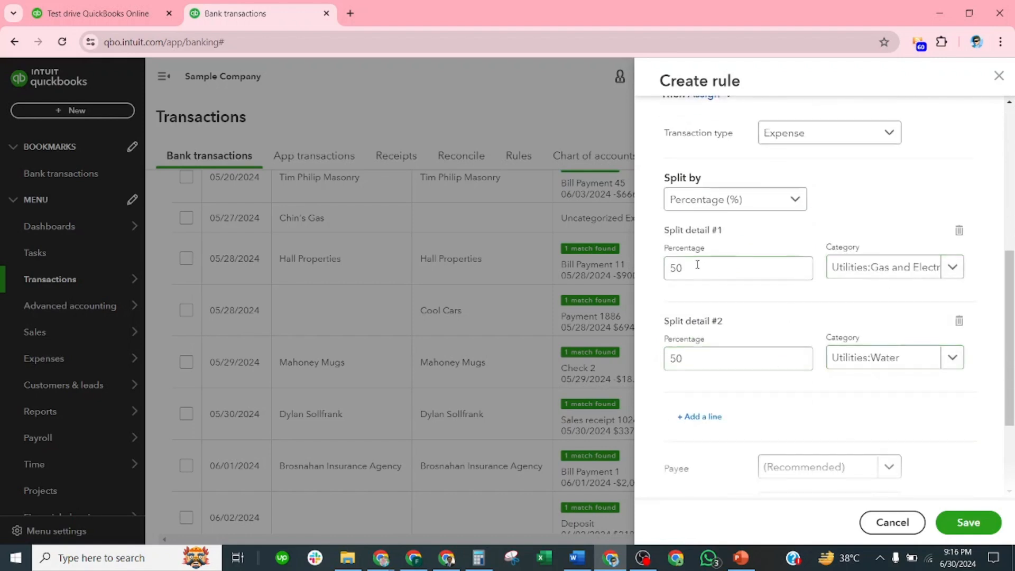
click(796, 200)
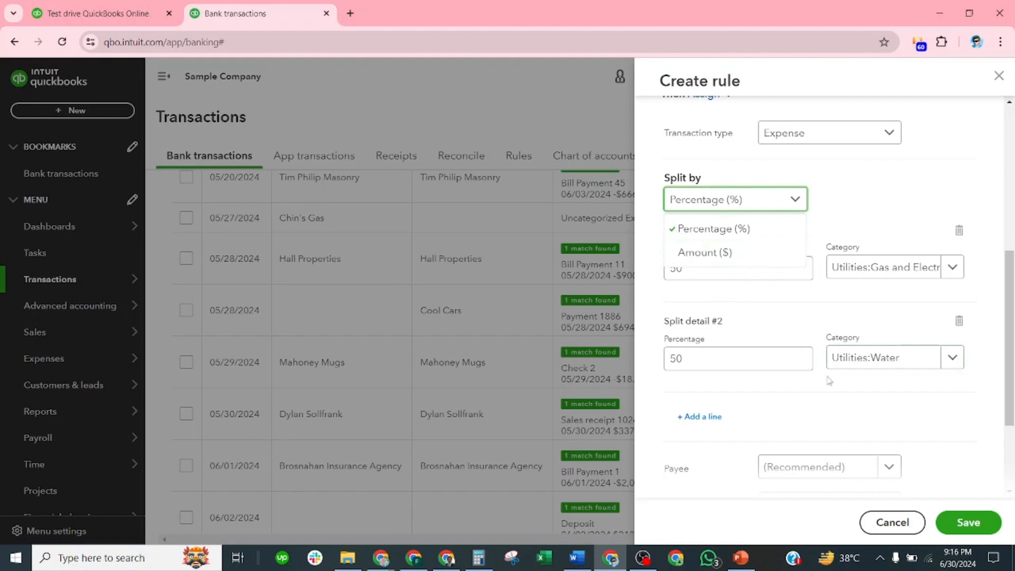
scroll(828, 381, down, 1)
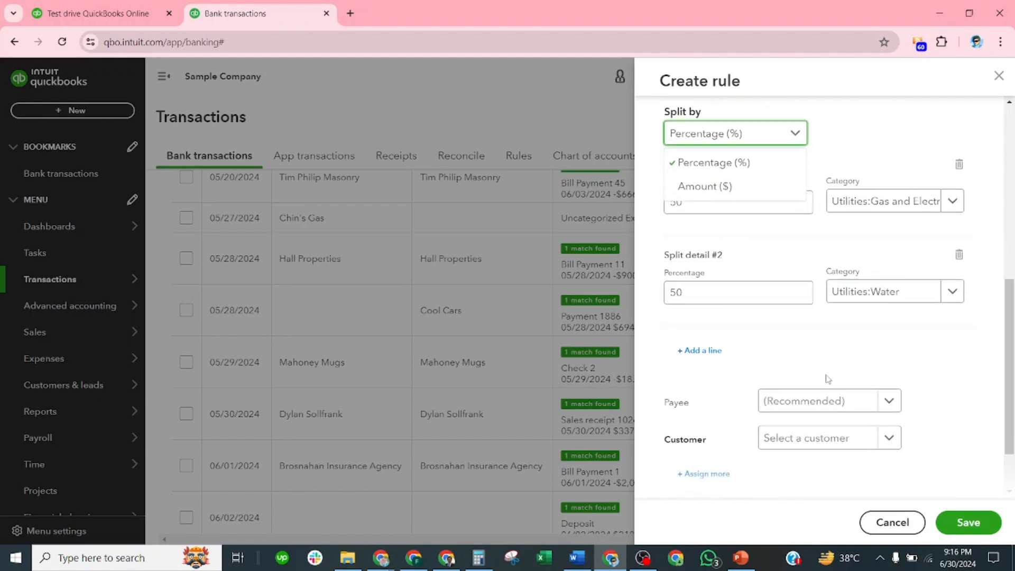
click(799, 338)
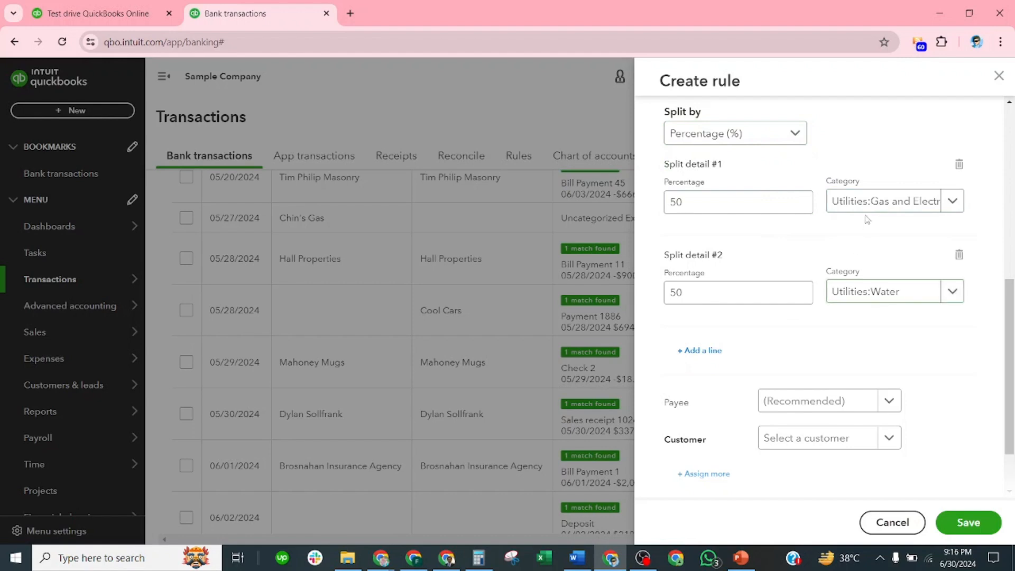
scroll(872, 317, down, 1)
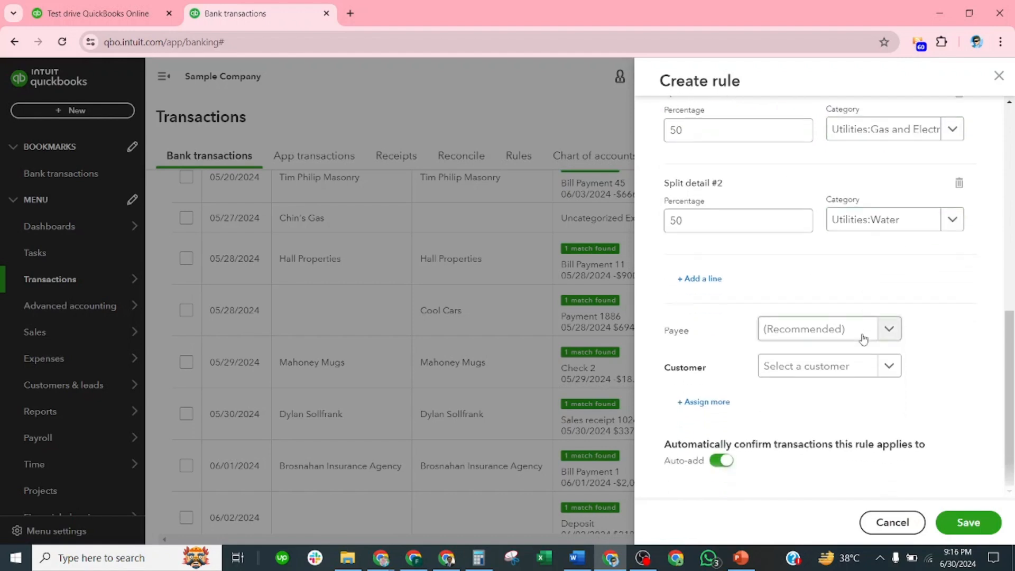
Set the rule's payee to the vendor Chin's Gas and Oil and turn off Auto-add.
click(814, 329)
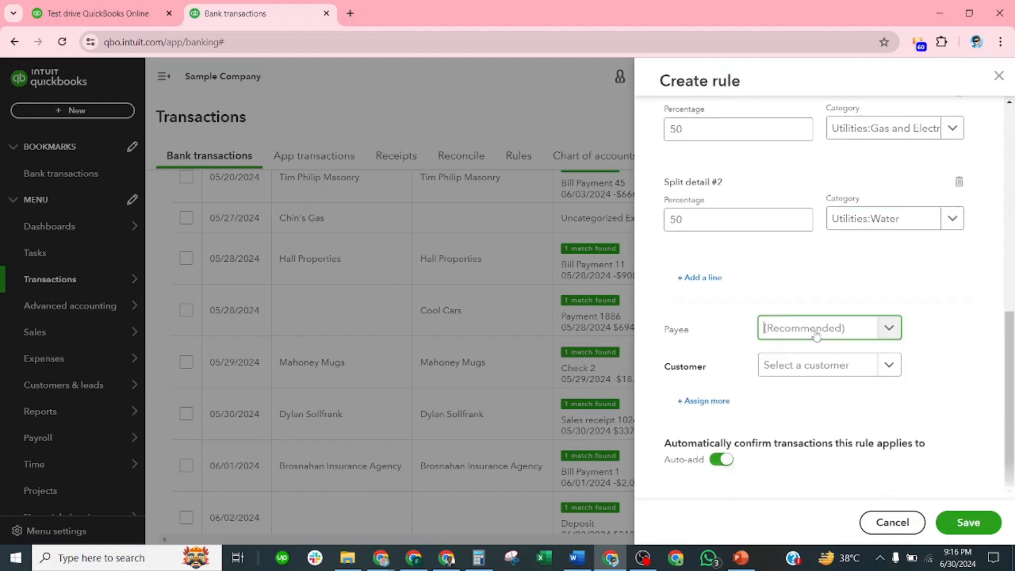
text(CHIN'S GAS)
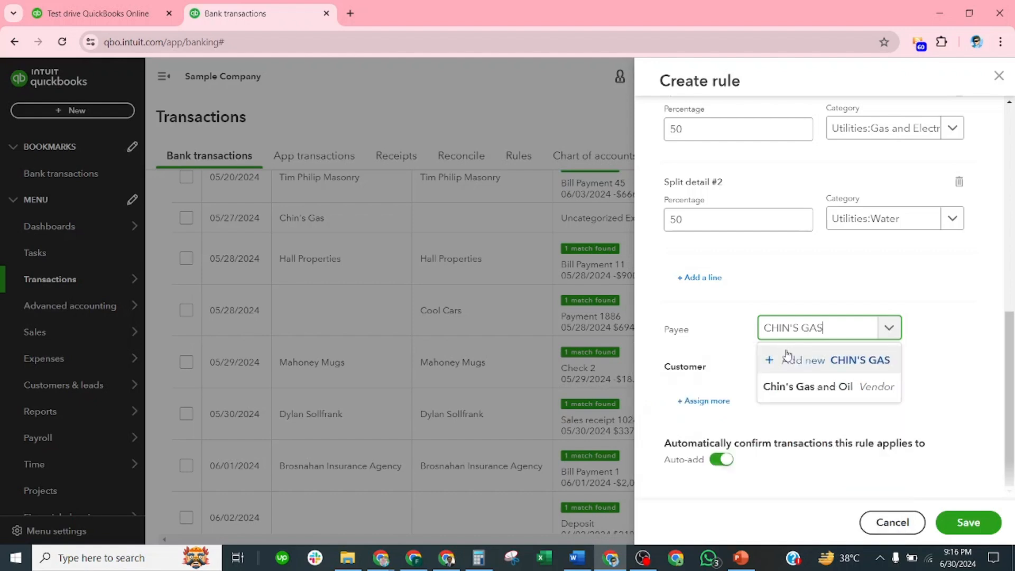
click(820, 390)
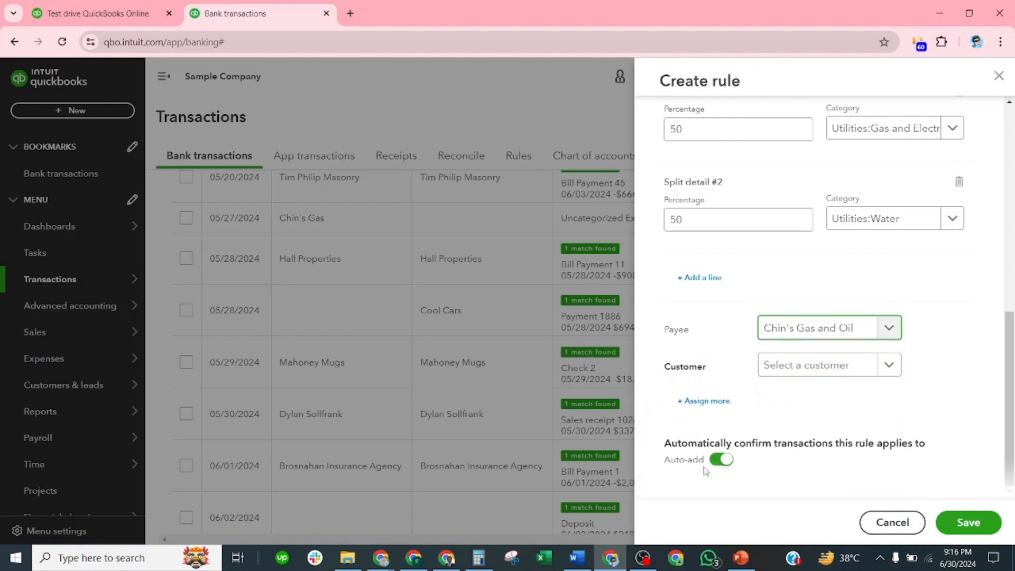
click(722, 459)
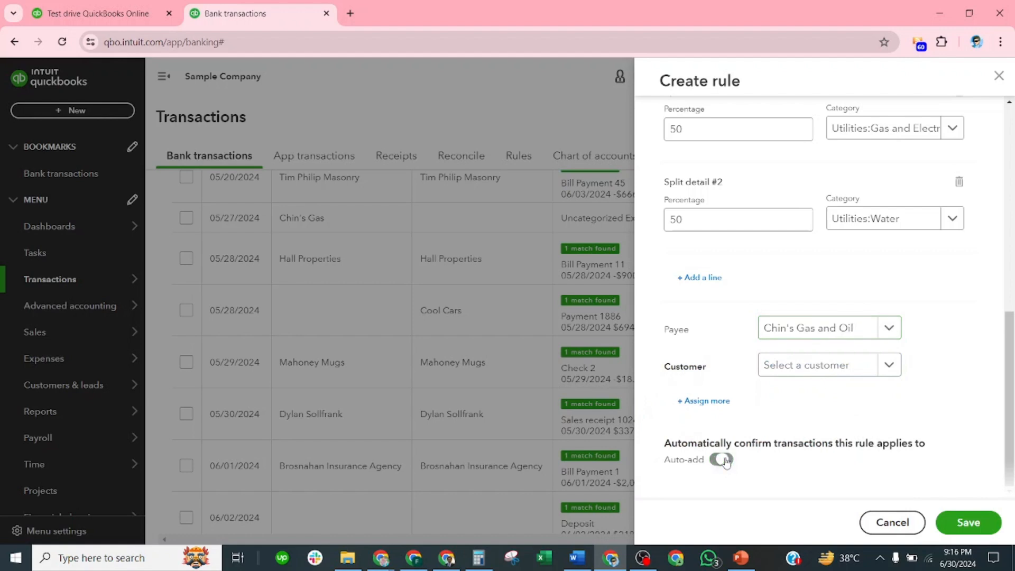
Remove the apostrophe from the rule name so it reads CHINS GAS, and save the rule.
click(980, 528)
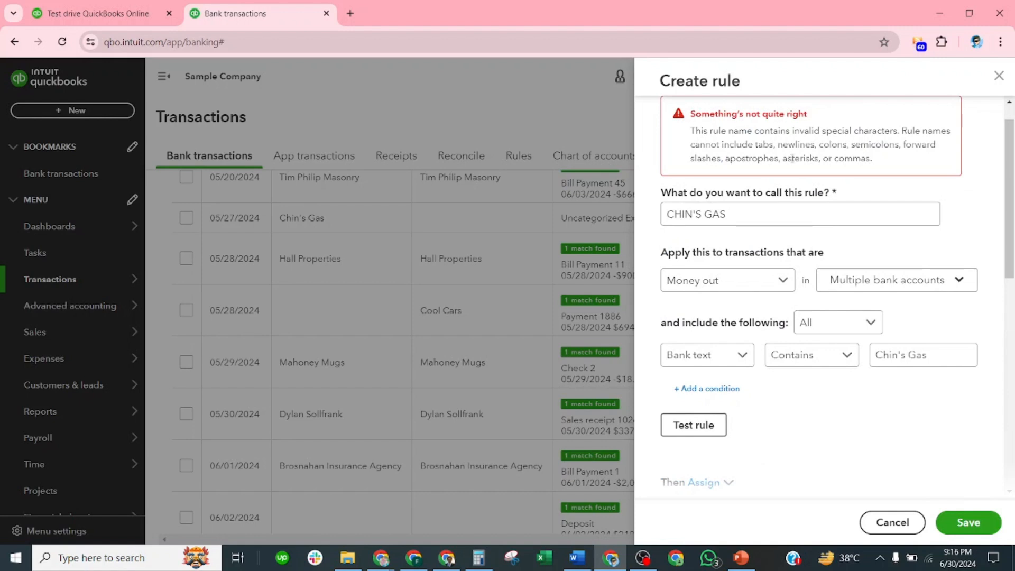
click(695, 212)
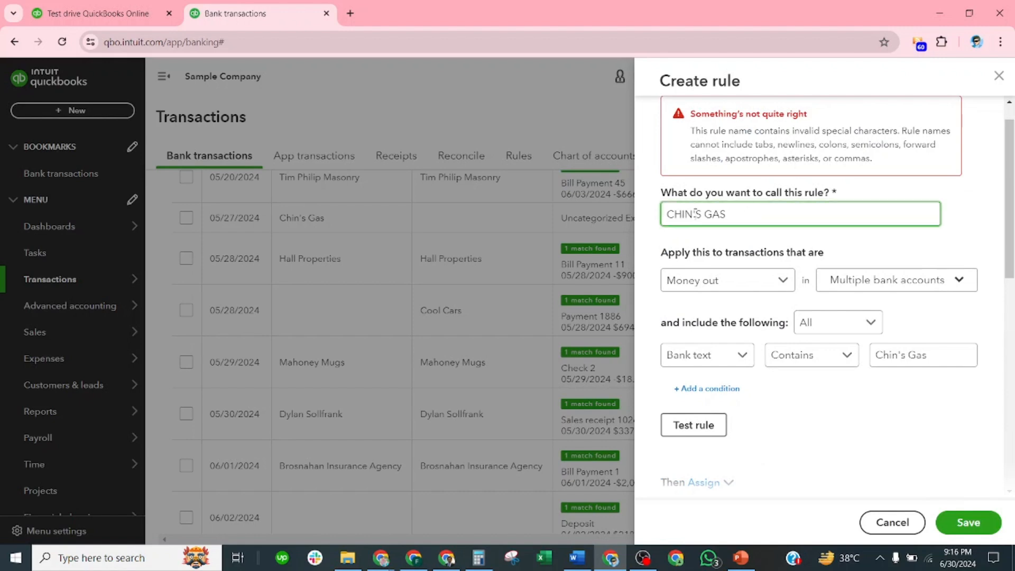
key(BackSpace)
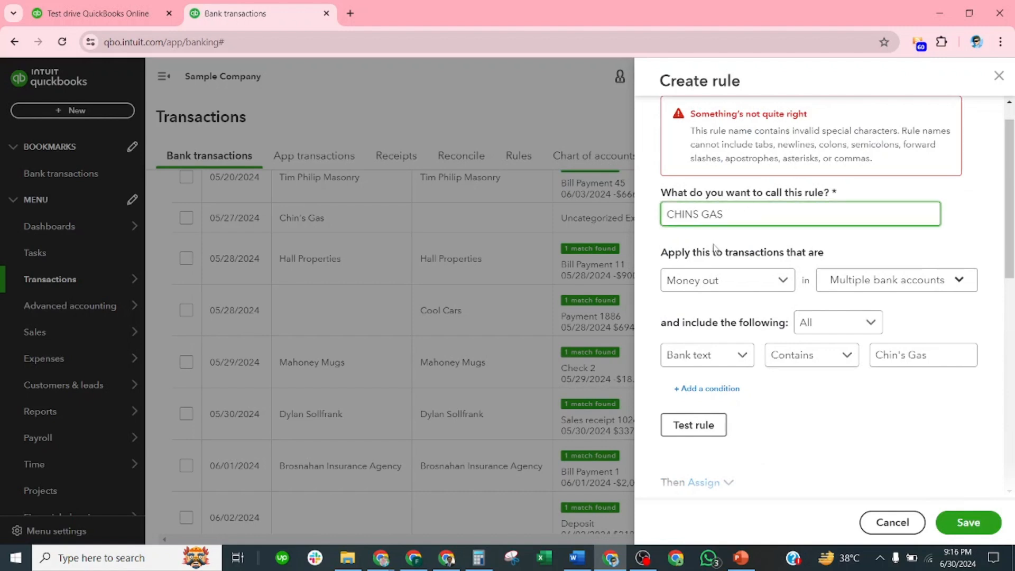
click(958, 531)
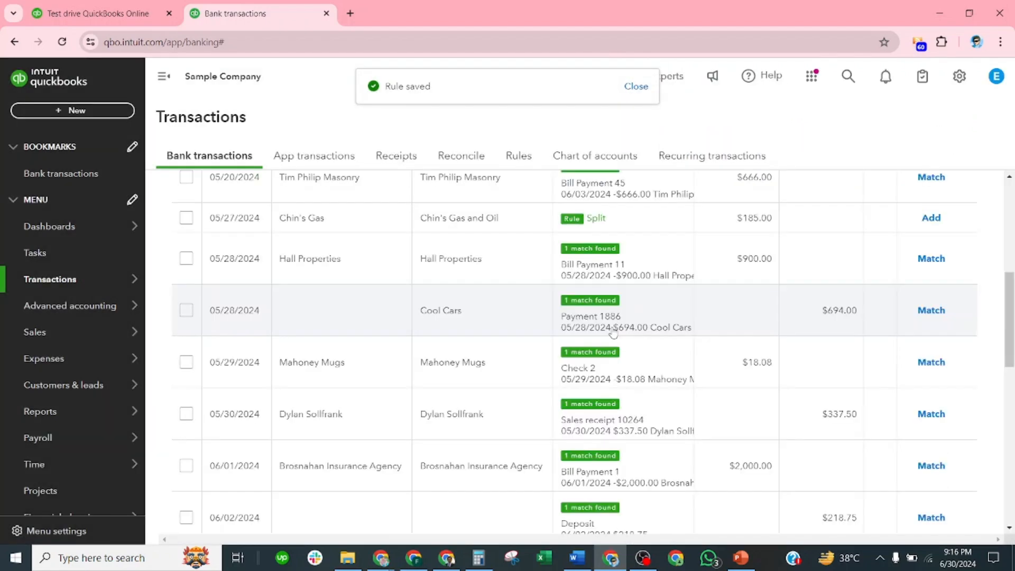
scroll(612, 331, up, 3)
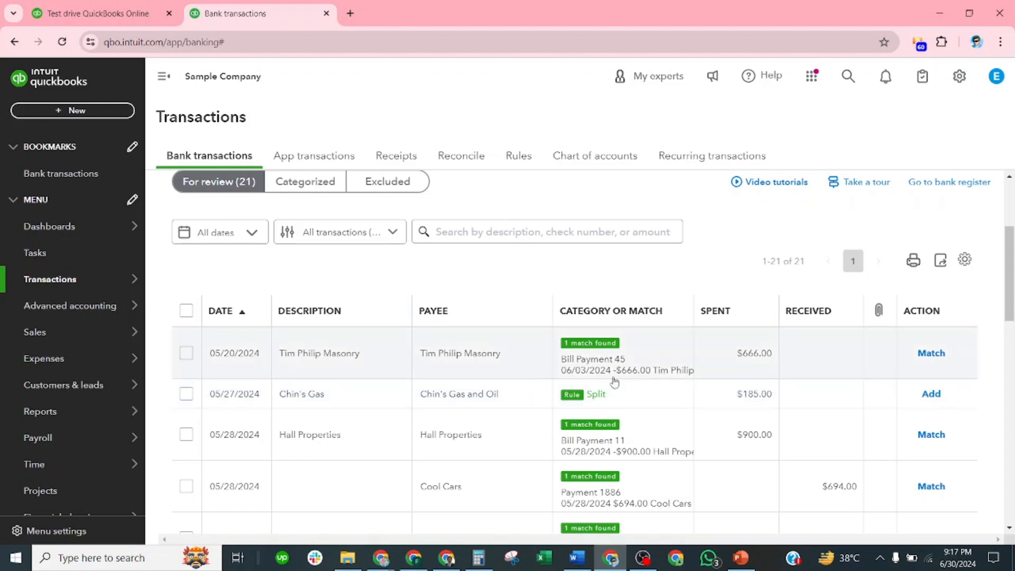
Open the split details of the 05/27/2024 Chin's Gas transaction and accept the rule's split between the two Utilities categories.
click(648, 394)
scroll(608, 377, down, 2)
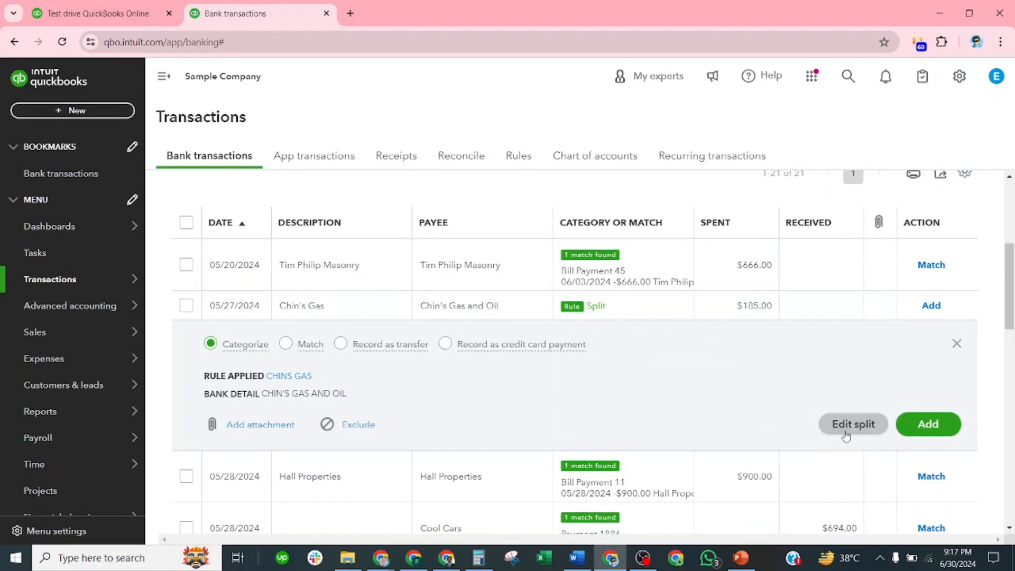
click(865, 426)
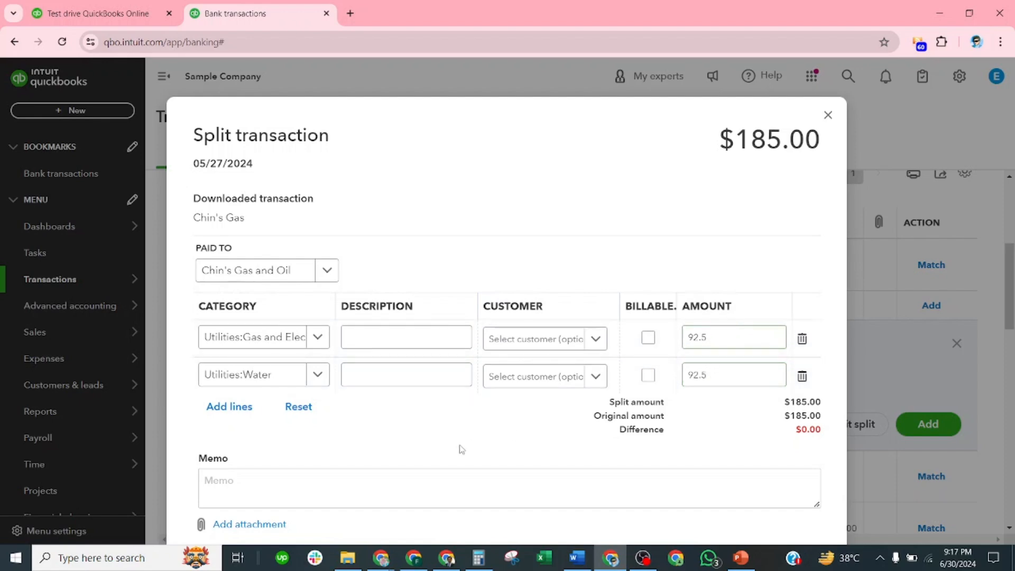
scroll(459, 451, down, 2)
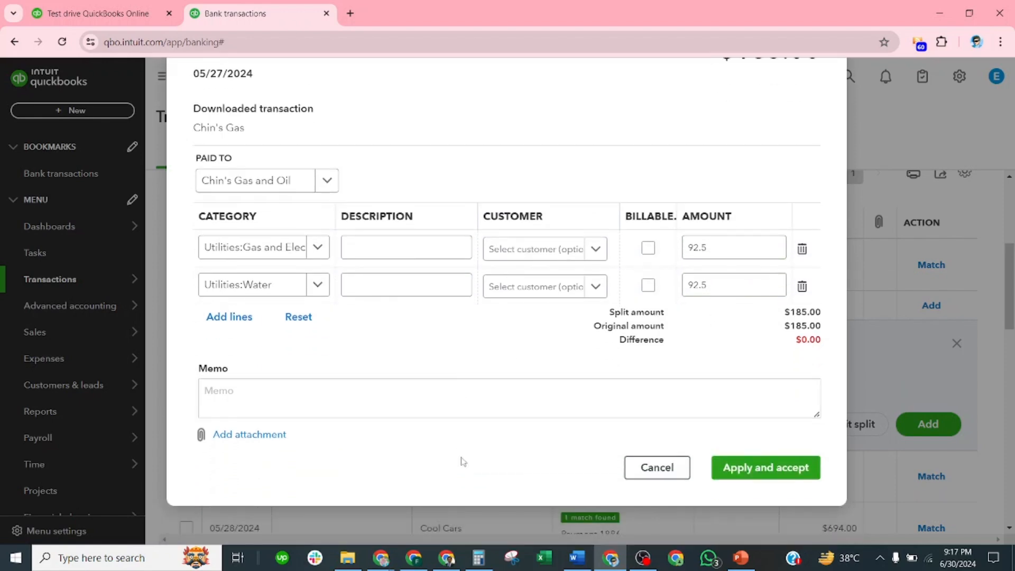
click(773, 474)
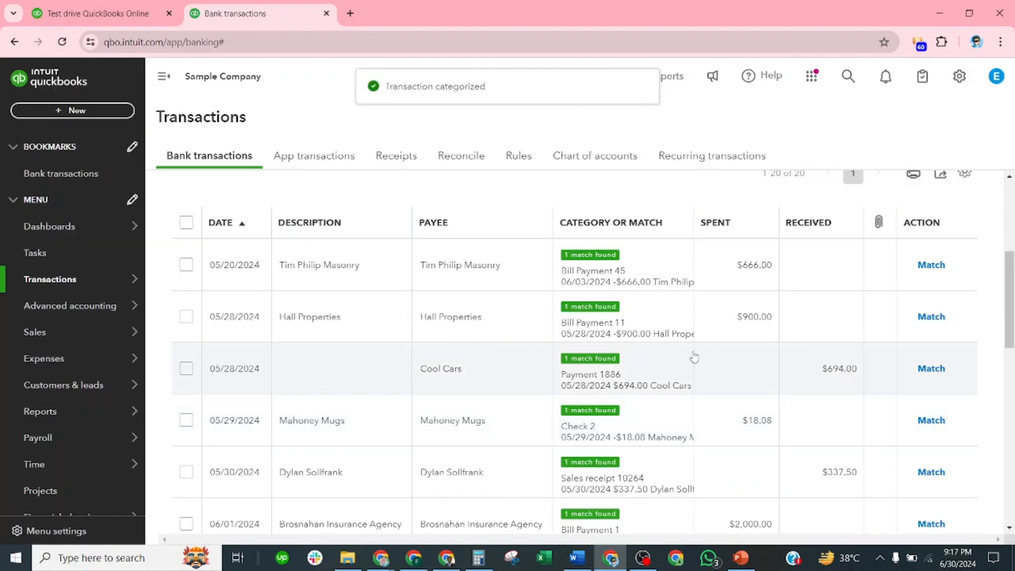
scroll(690, 362, down, 1)
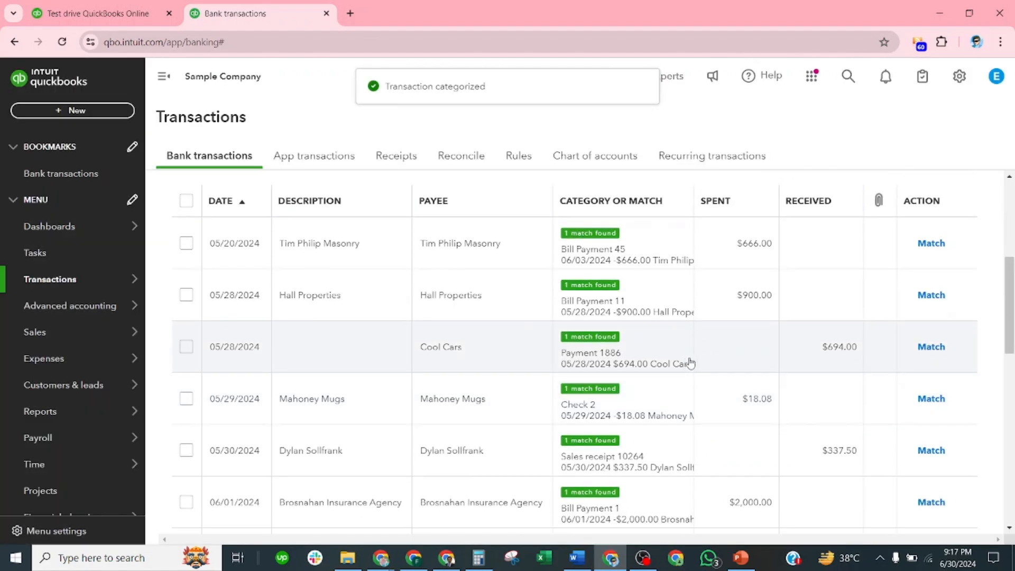
scroll(716, 386, up, 3)
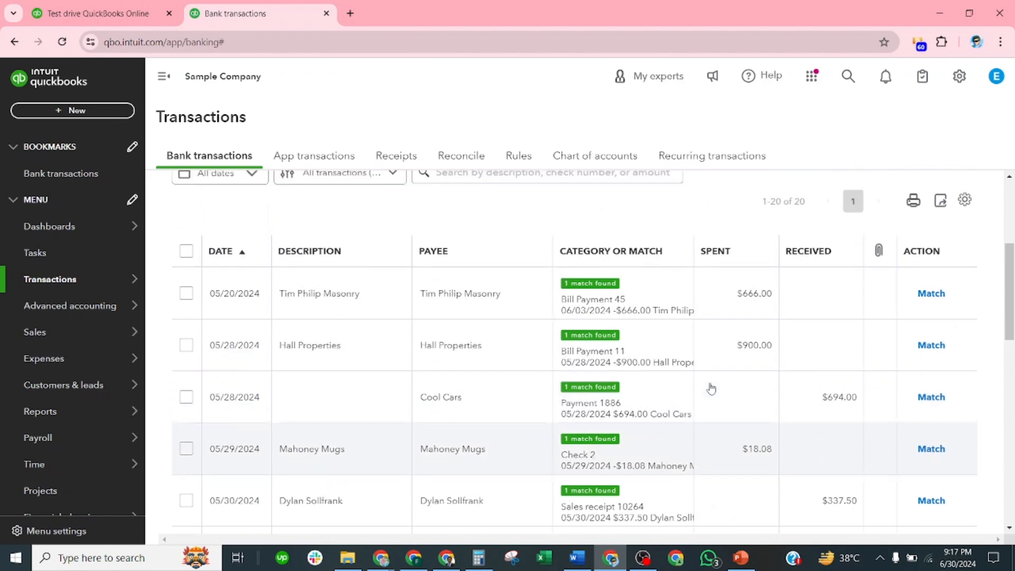
scroll(708, 387, down, 2)
scroll(701, 386, up, 3)
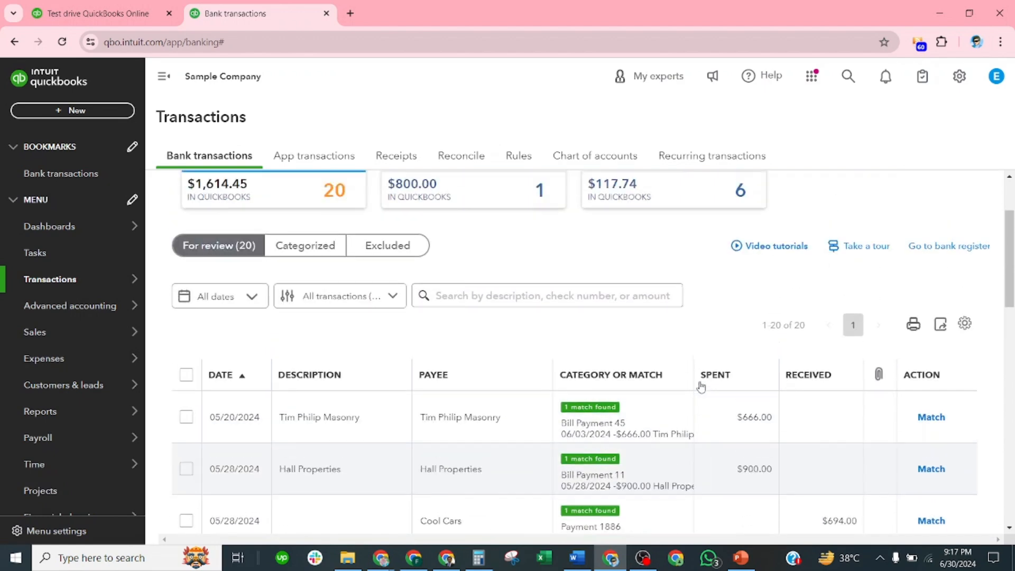